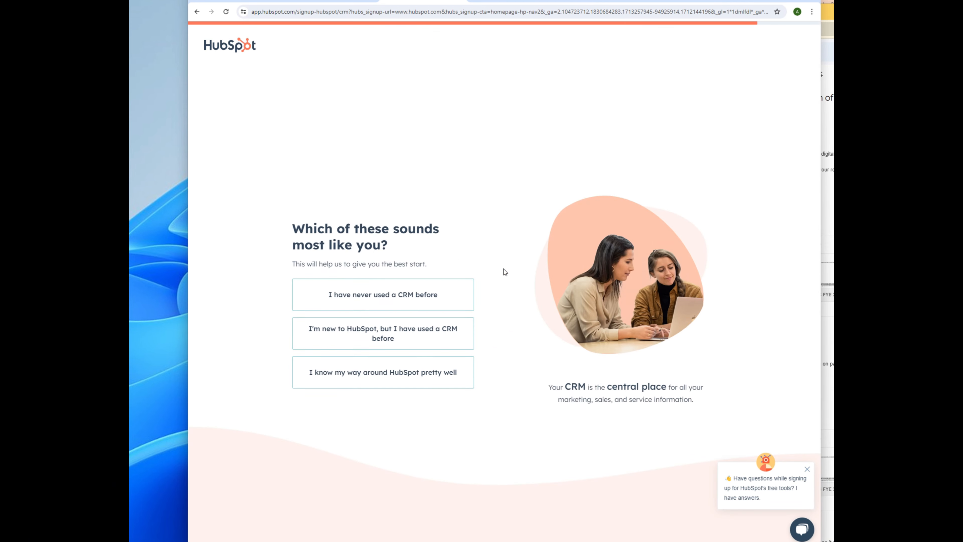
Step: Mark yourself as new to HubSpot but CRM-experienced, and pick the Marketing 'Manage subscribers' template
click(385, 326)
click(294, 267)
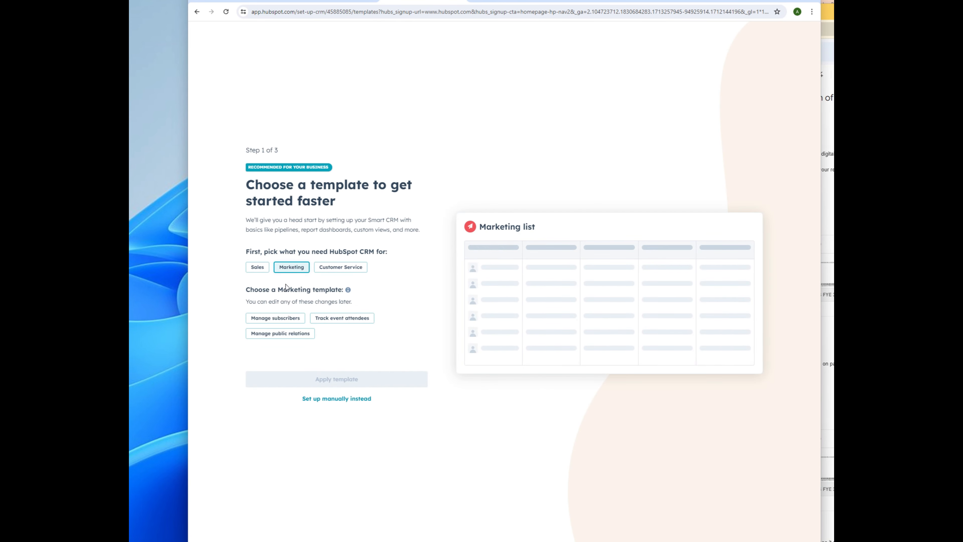
click(287, 319)
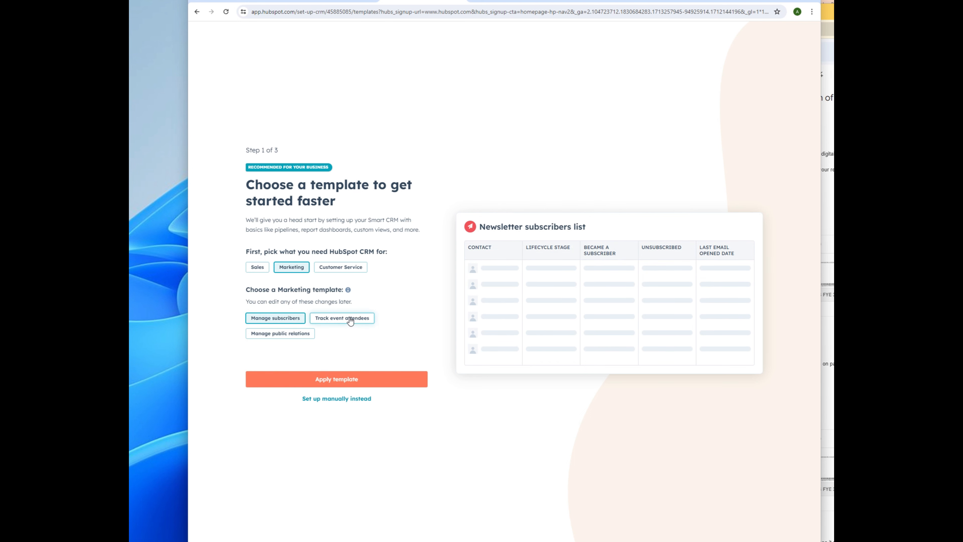
click(257, 267)
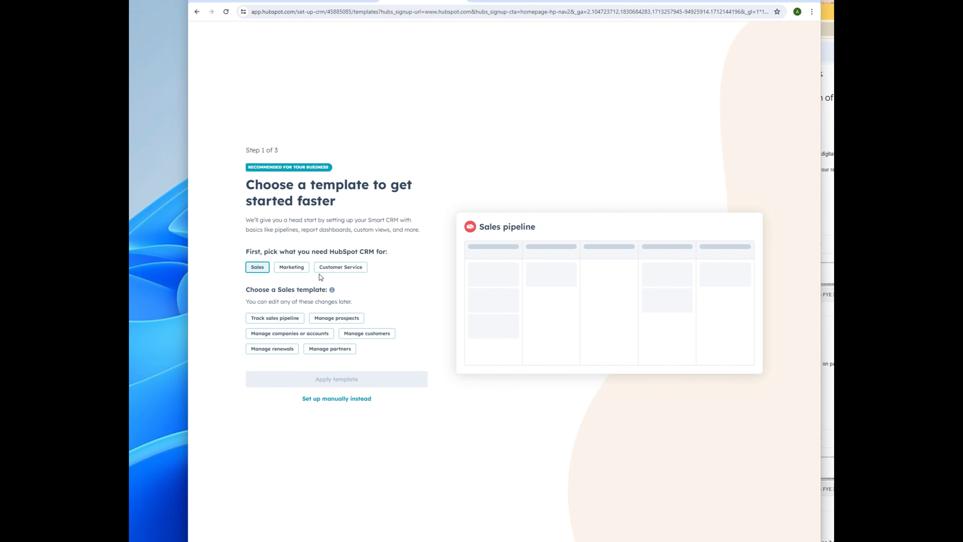
click(292, 267)
click(341, 267)
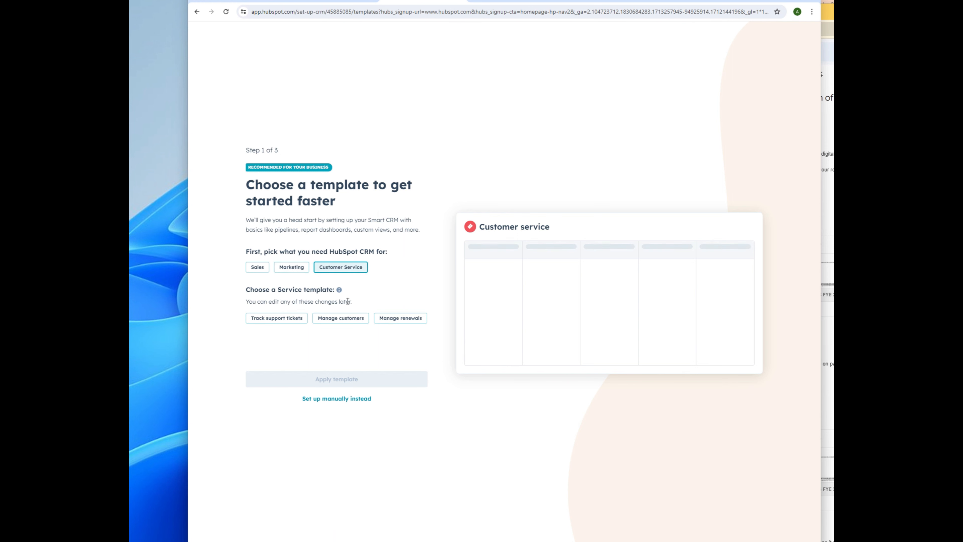
click(302, 268)
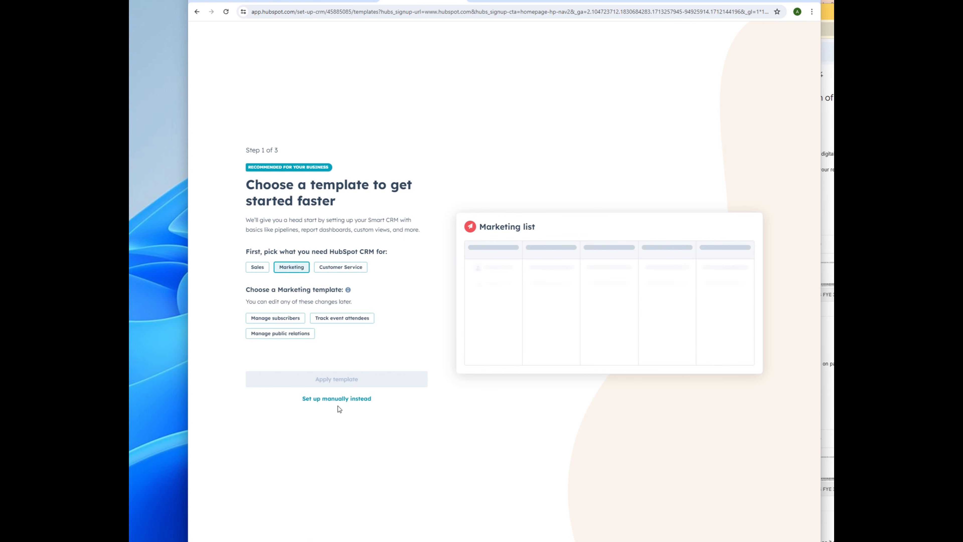
click(331, 321)
click(275, 318)
Step: Apply the Manage subscribers template, keep the sample contacts and skip inviting teammates
click(341, 379)
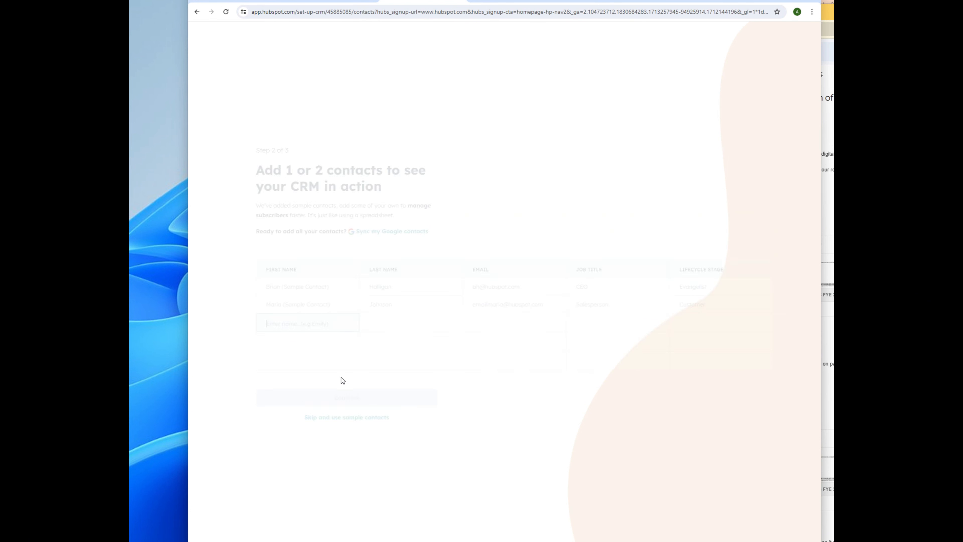
click(335, 417)
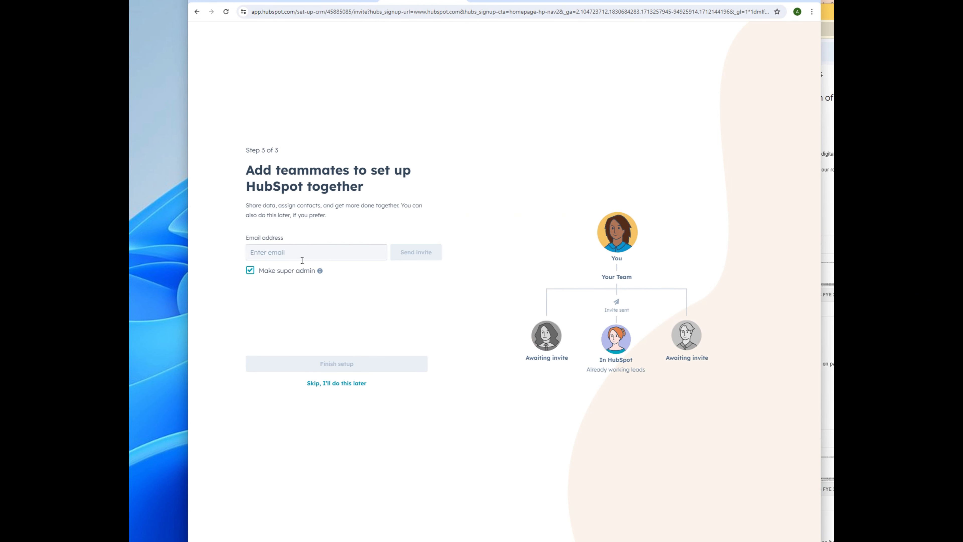
click(323, 384)
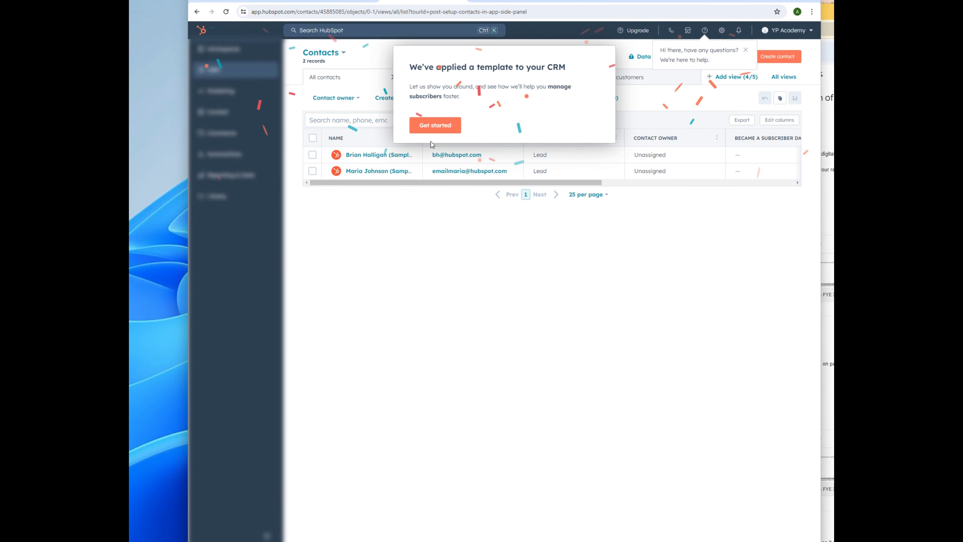
Step: Step through the template tour and finish setup to reach the Marketing User Guide
click(434, 126)
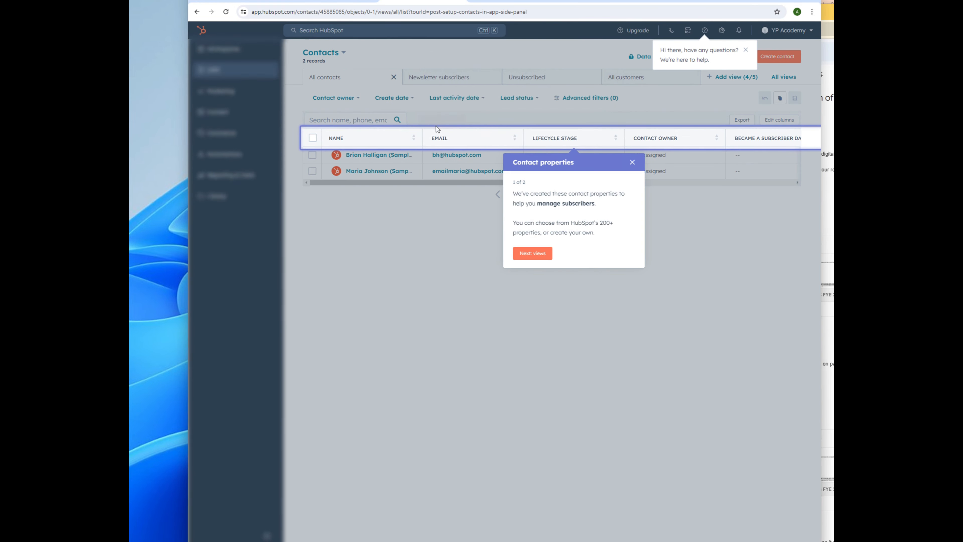
click(532, 256)
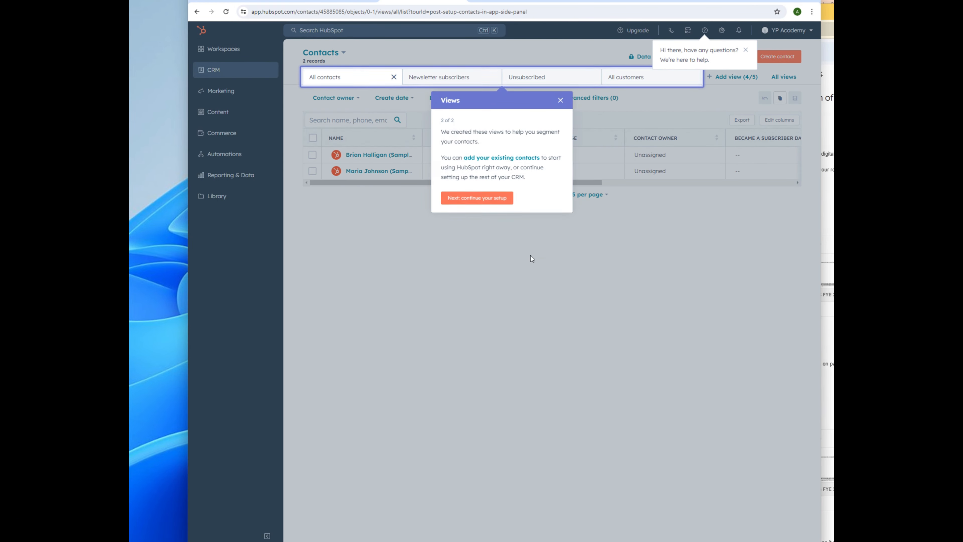
click(475, 205)
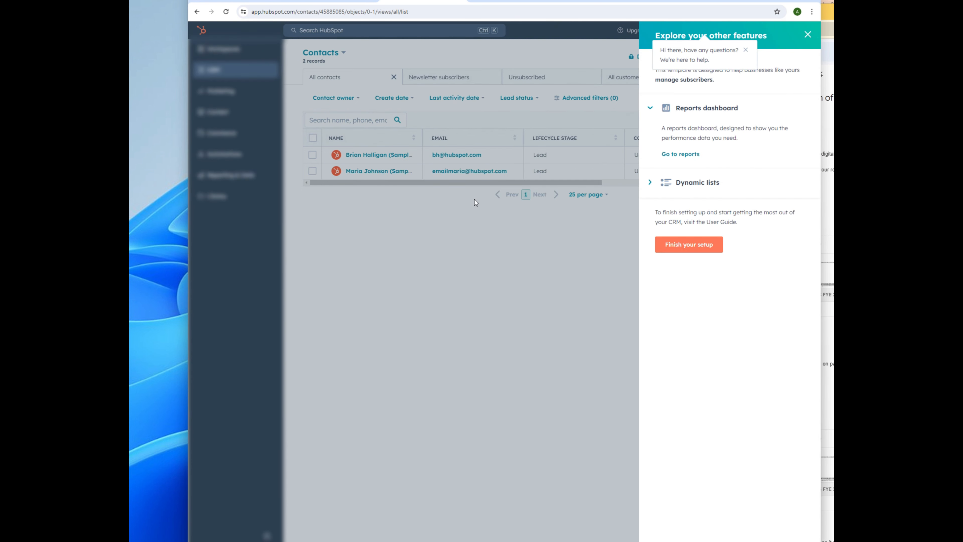
click(683, 250)
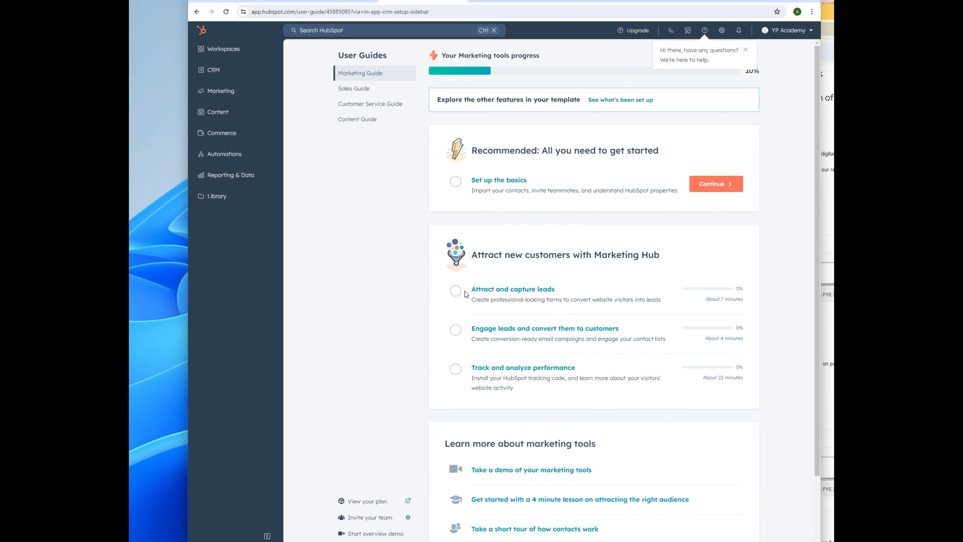
Step: Start a new embedded form from the Blank template via Attract and capture leads
click(514, 291)
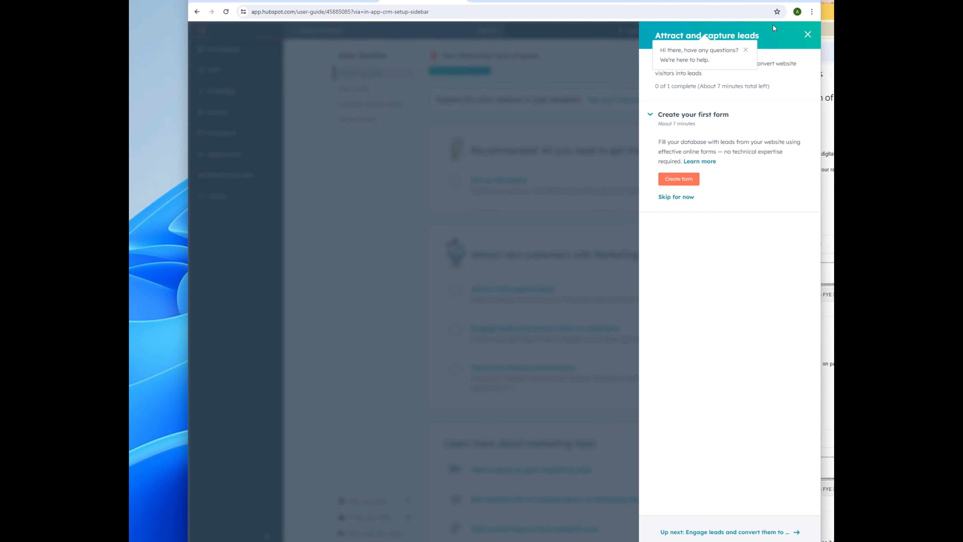
click(746, 50)
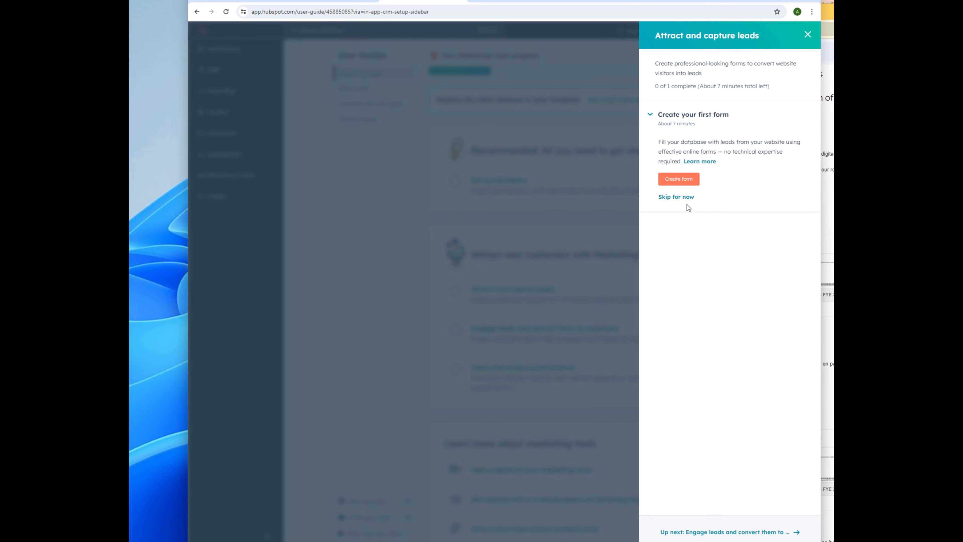
click(684, 180)
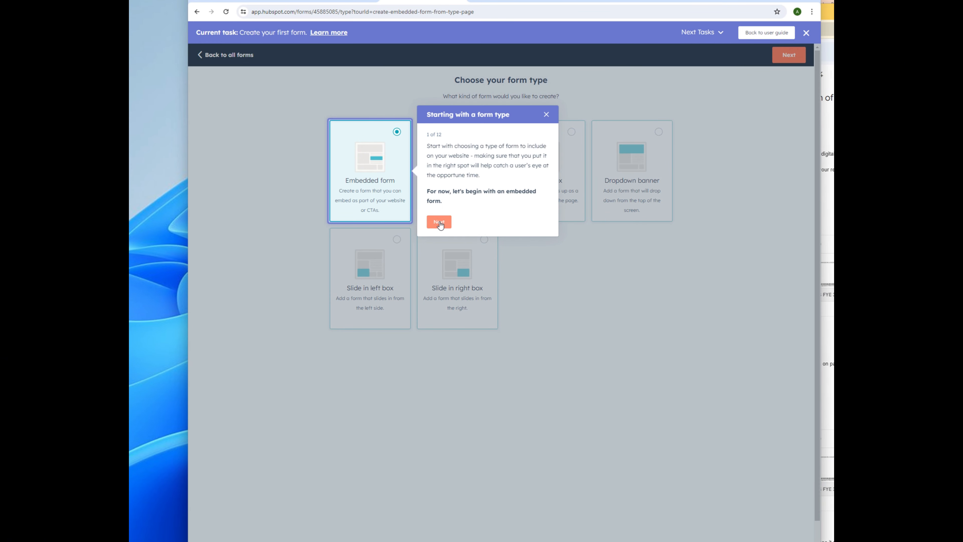
click(440, 222)
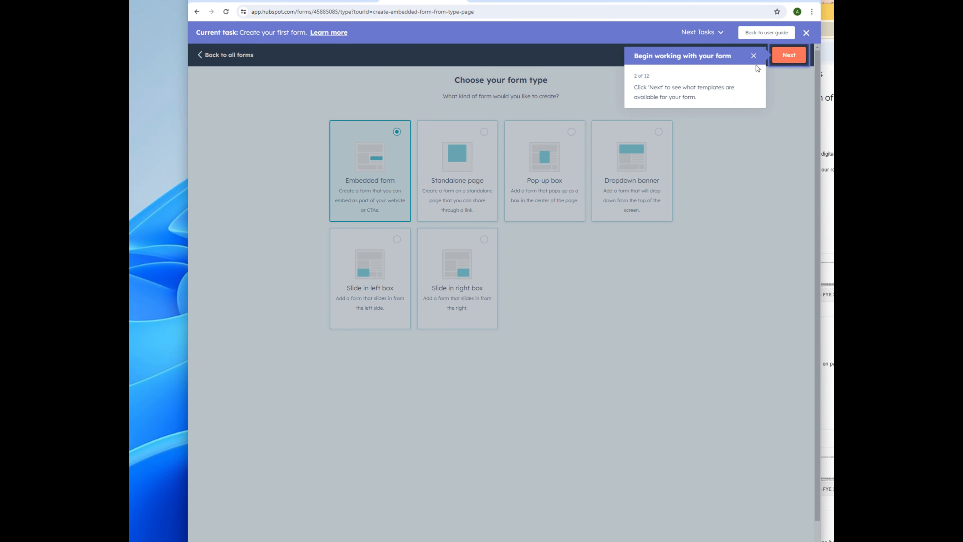
click(783, 57)
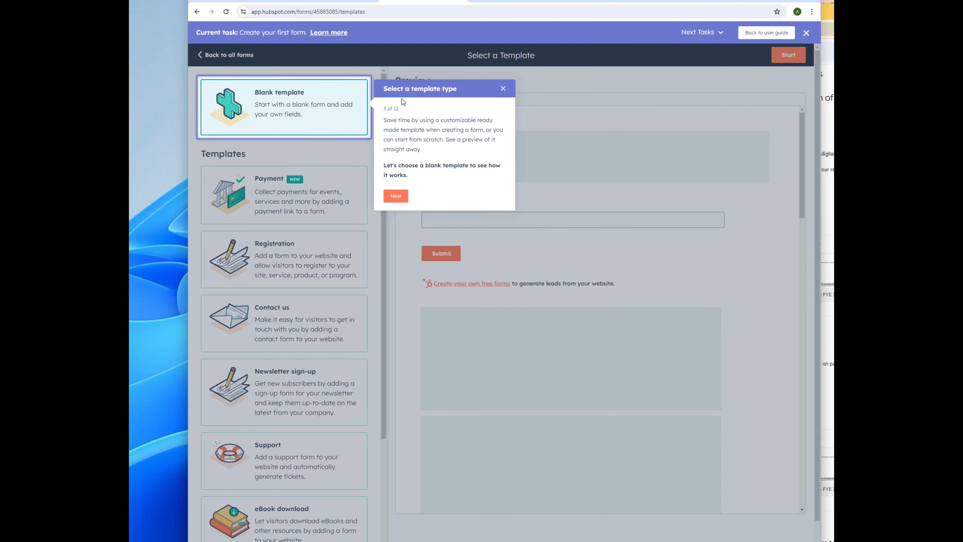
click(397, 196)
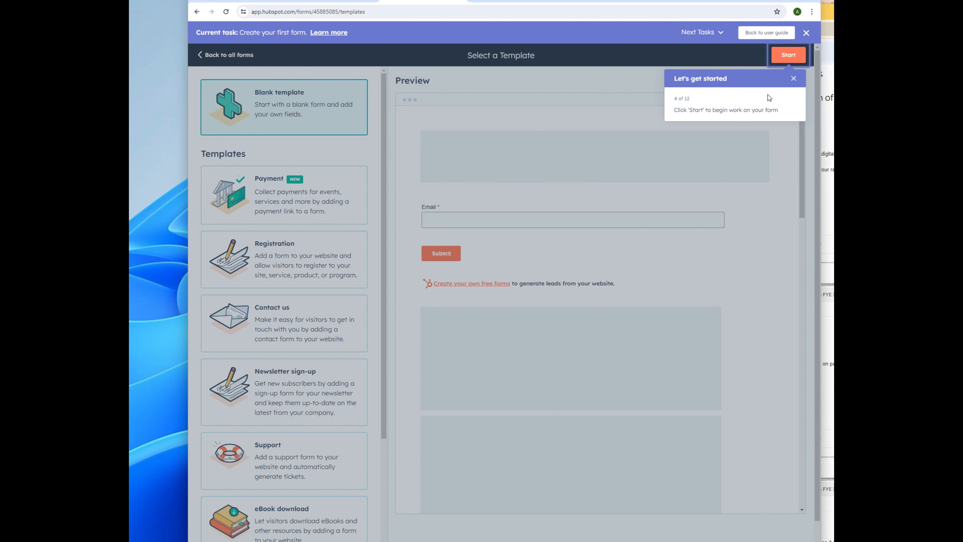
click(793, 57)
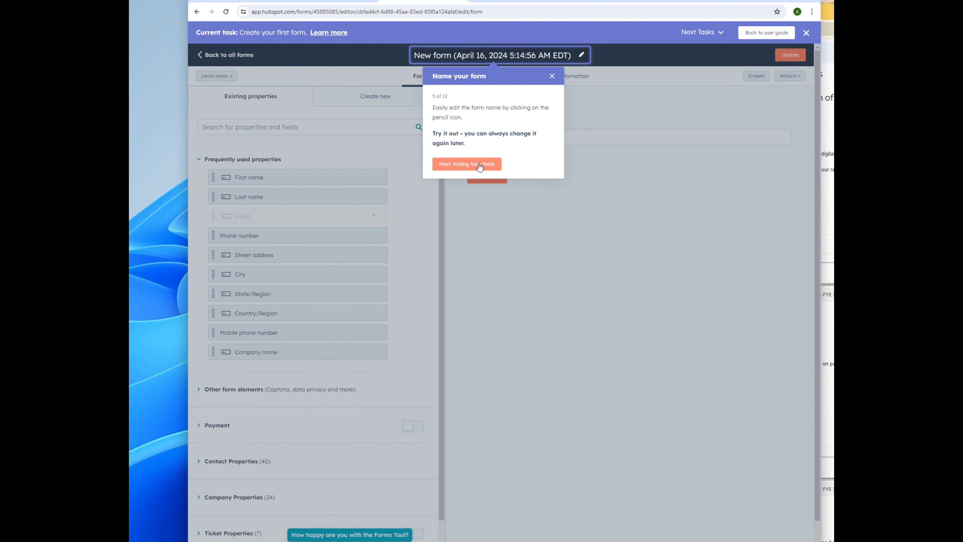
Step: Rename the form to 'Get an eBook embed'
click(548, 57)
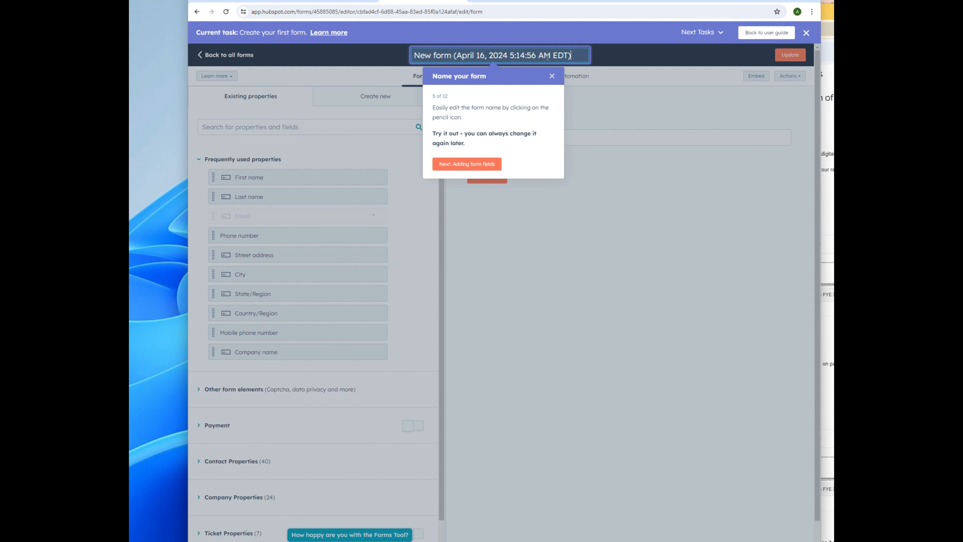
key(ctrl+a)
text(Get an eBook embed)
Step: Step through the form editor tour, then review and publish the form
click(475, 167)
click(467, 190)
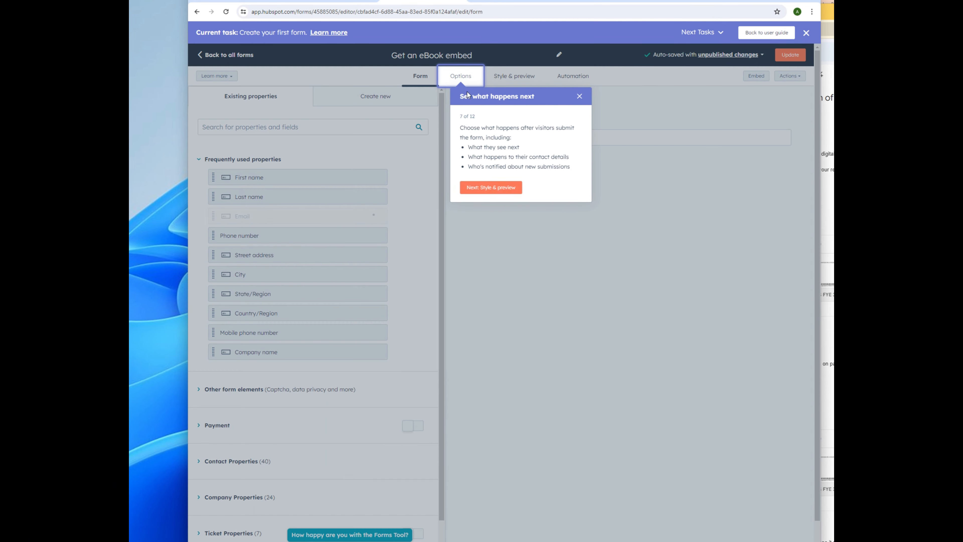
click(497, 187)
click(540, 198)
click(601, 197)
click(791, 55)
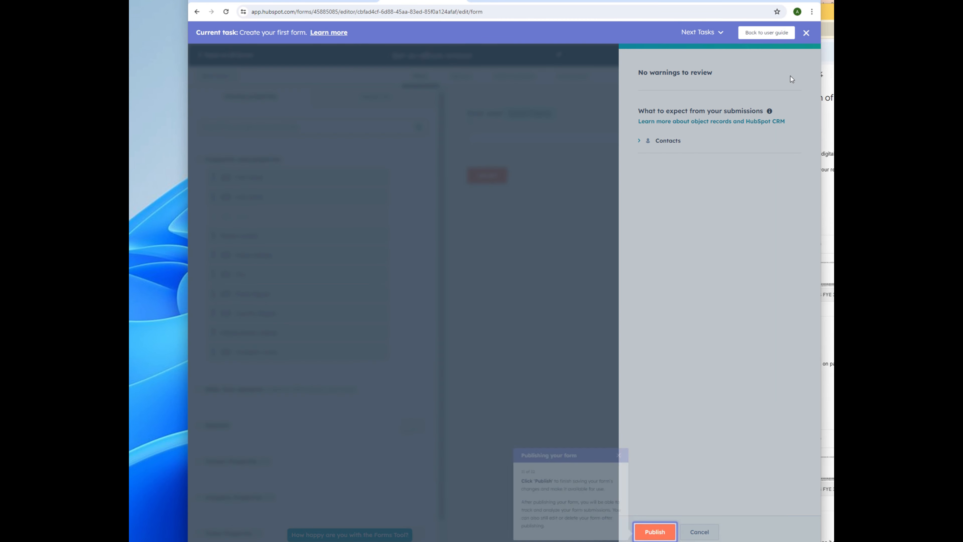
click(642, 535)
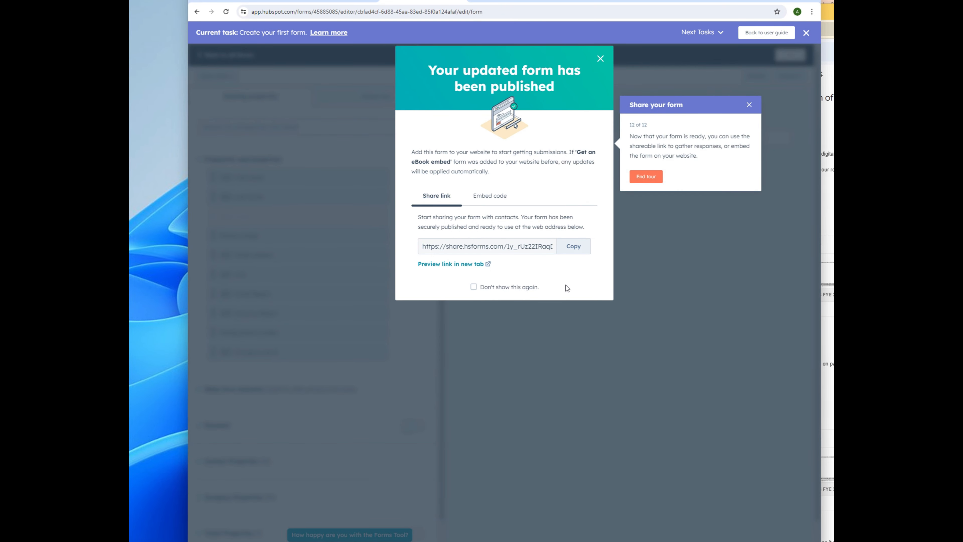
Step: Copy the form's share link, open it in a new tab, and submit a test email address
click(573, 247)
click(465, 263)
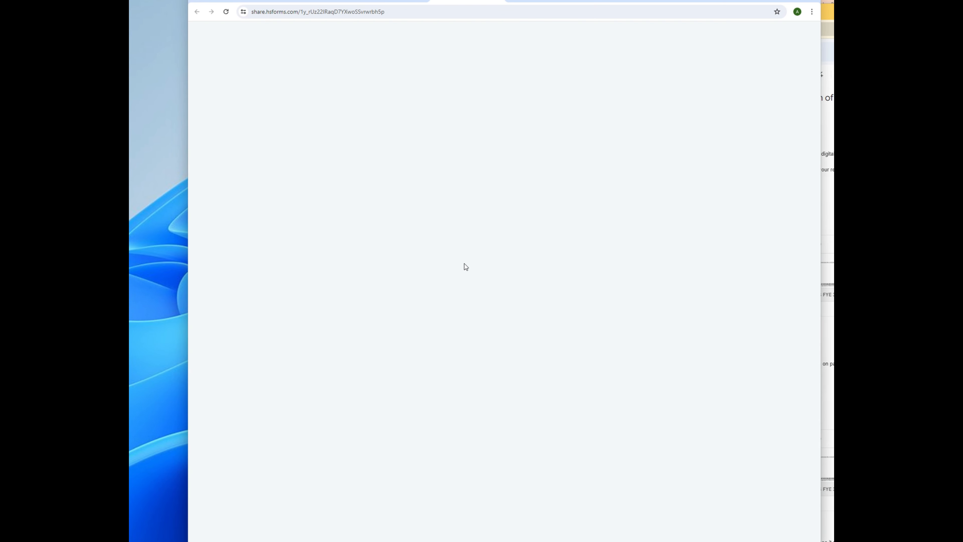
click(388, 66)
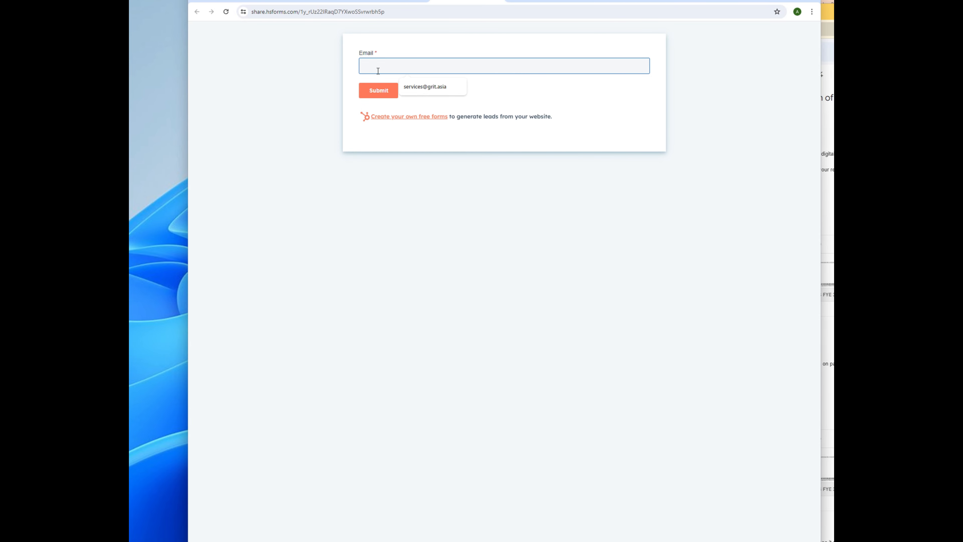
click(383, 96)
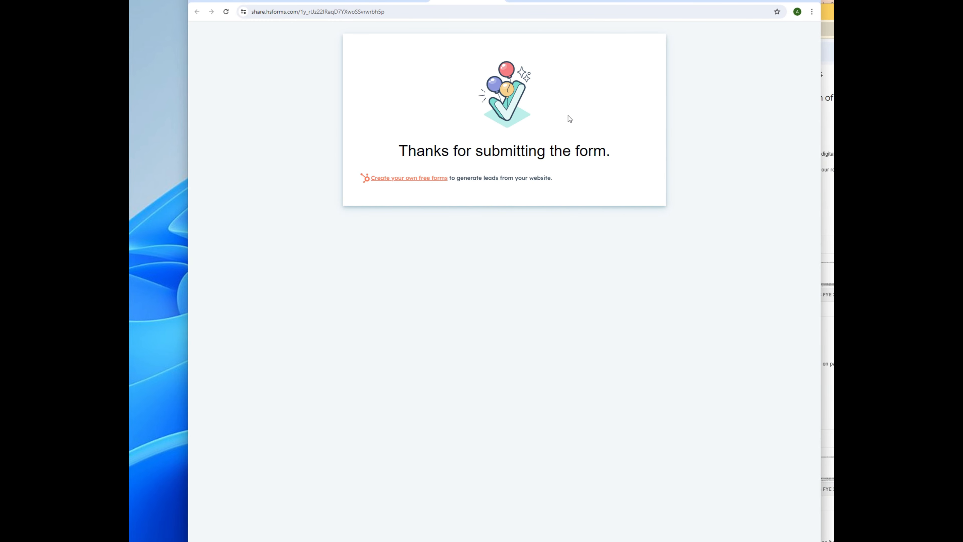
Step: Return to the HubSpot form editor tab after checking the exercise slides
click(338, 1)
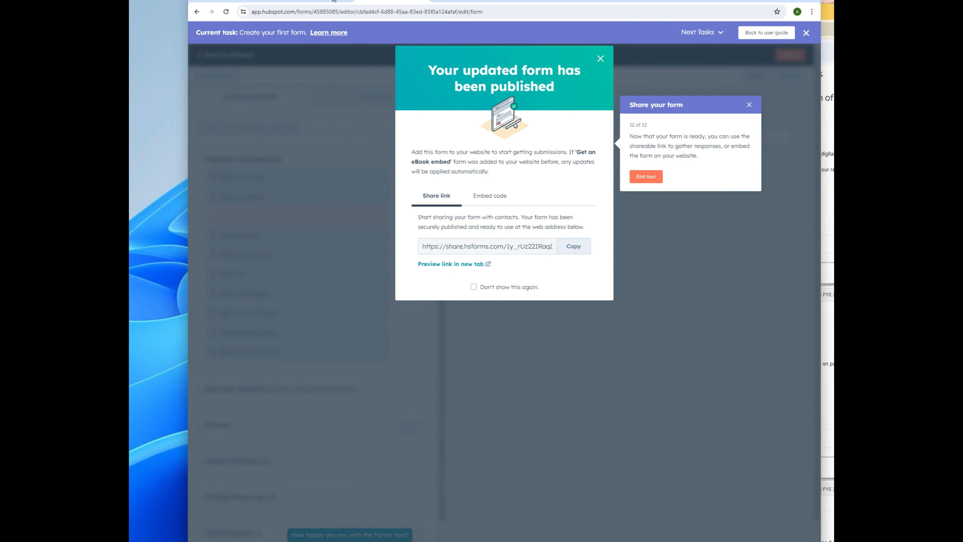
click(321, 0)
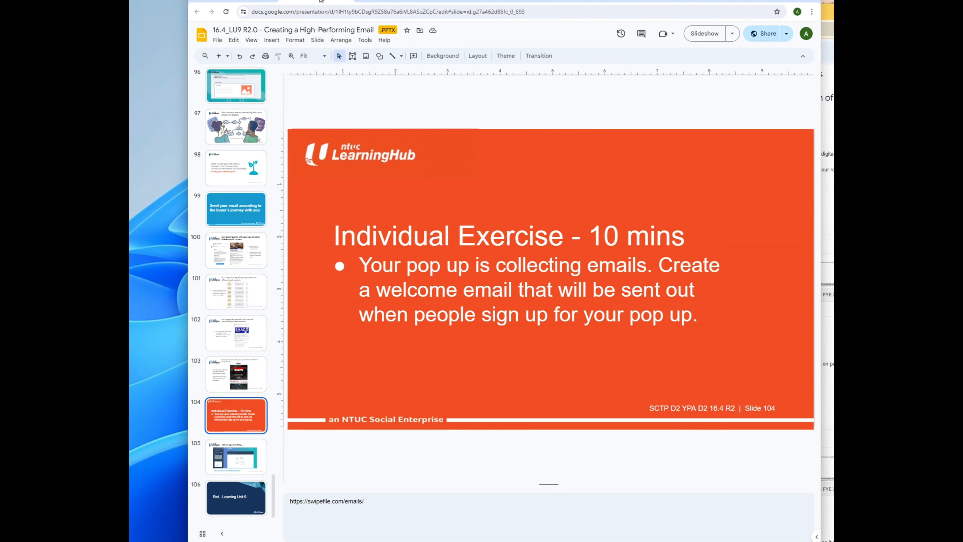
click(369, 1)
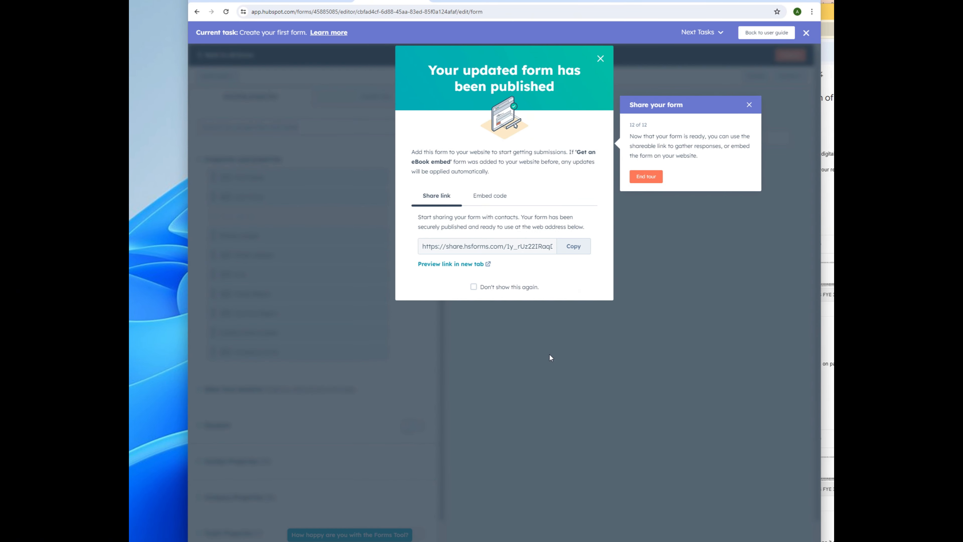
Step: End the onboarding tour, dismiss the setup-complete message, and show the completed guide tasks
click(652, 177)
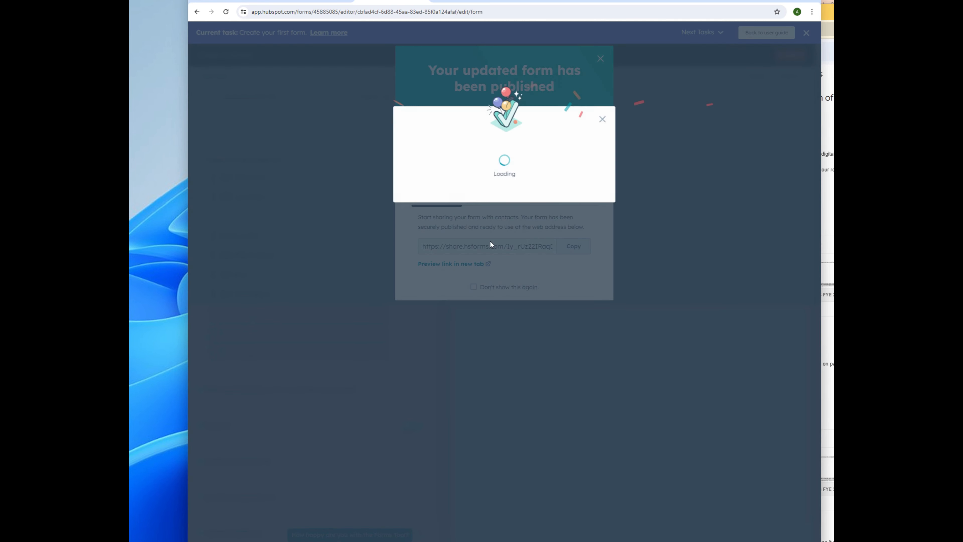
click(510, 200)
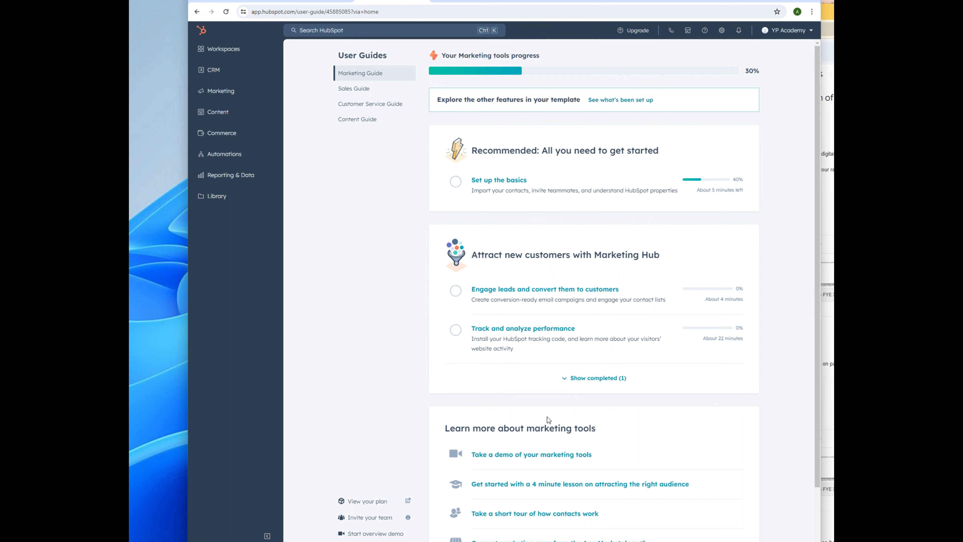
click(570, 379)
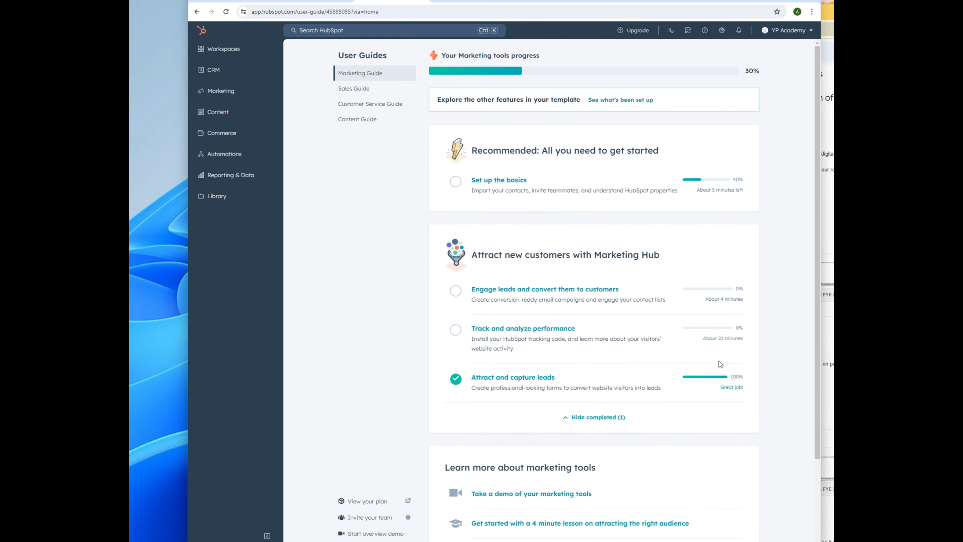
Step: Start a new form from Attract and capture leads, close the guided tour, and pick Pop-up box
click(531, 377)
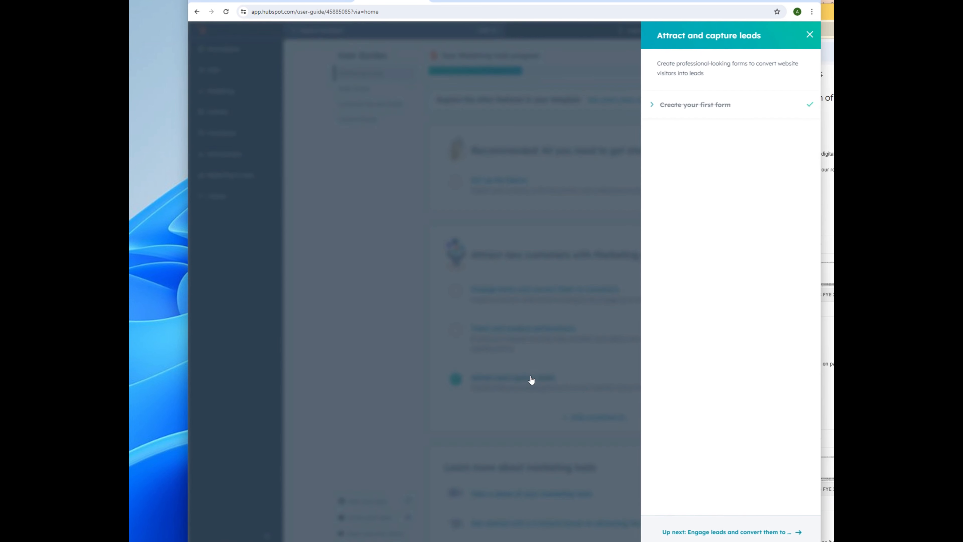
click(700, 107)
click(687, 160)
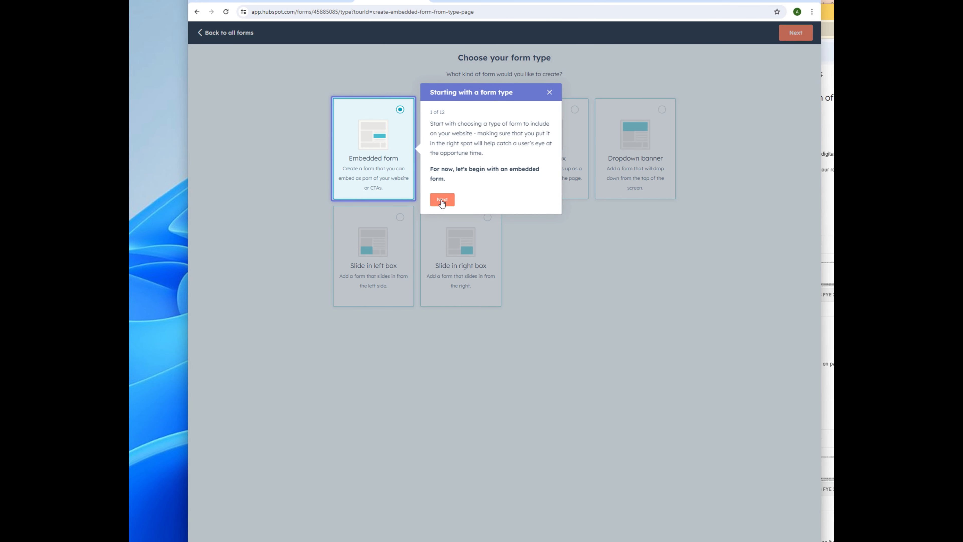
click(439, 222)
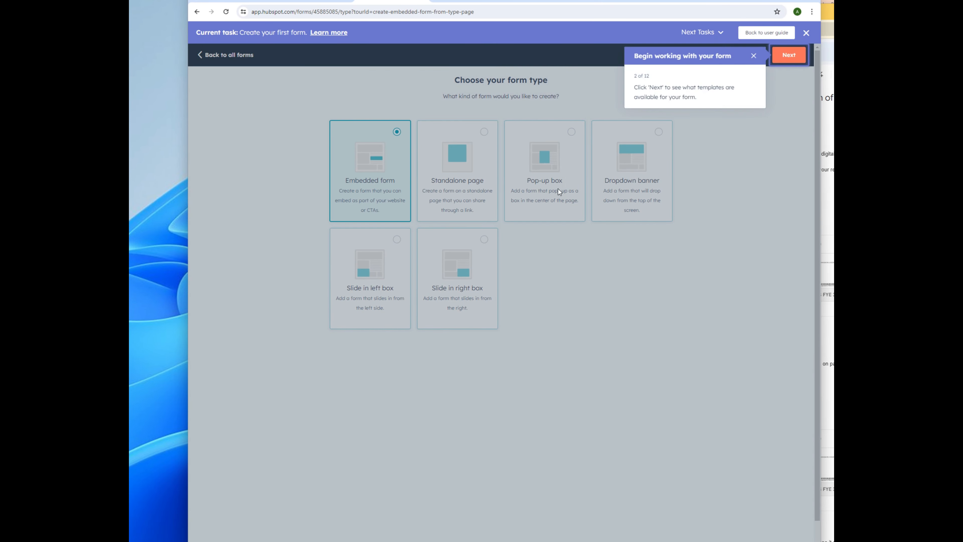
click(754, 57)
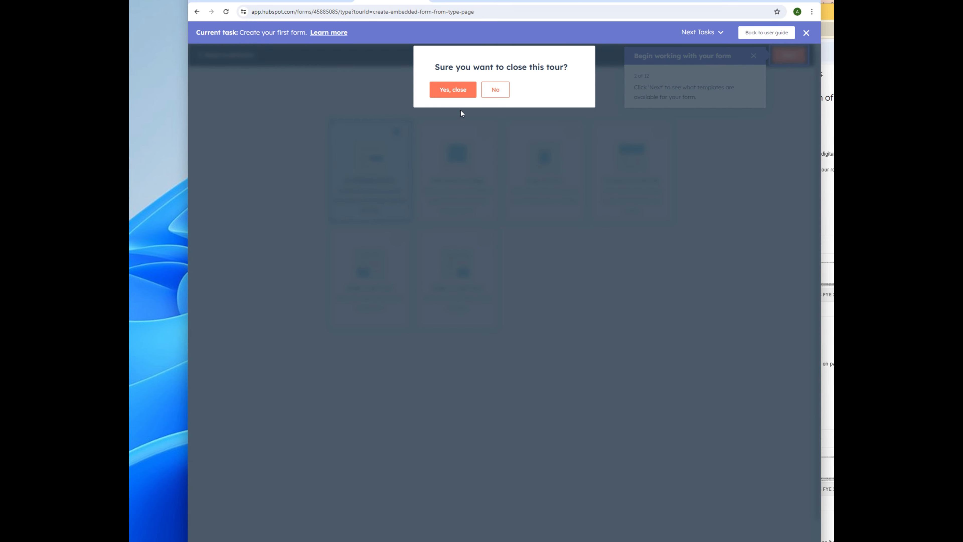
click(460, 91)
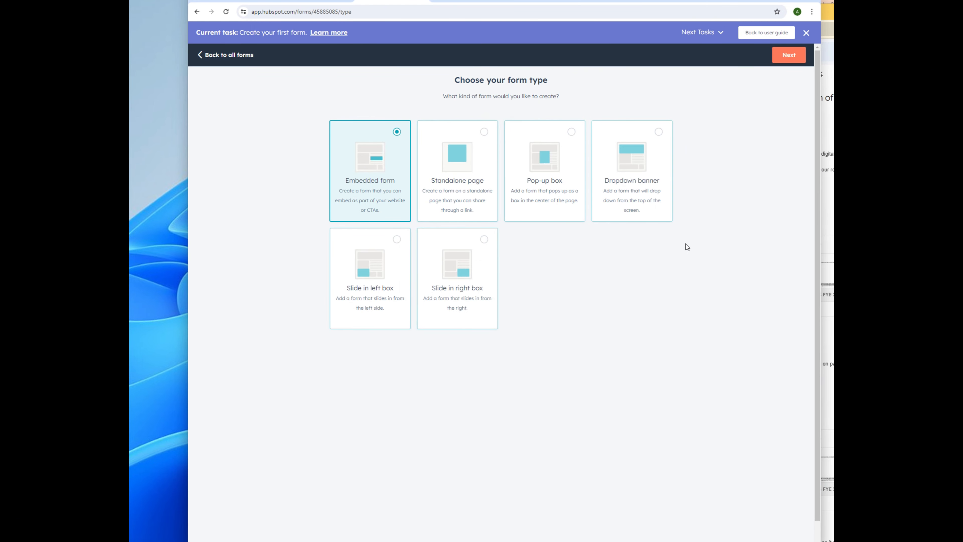
click(572, 132)
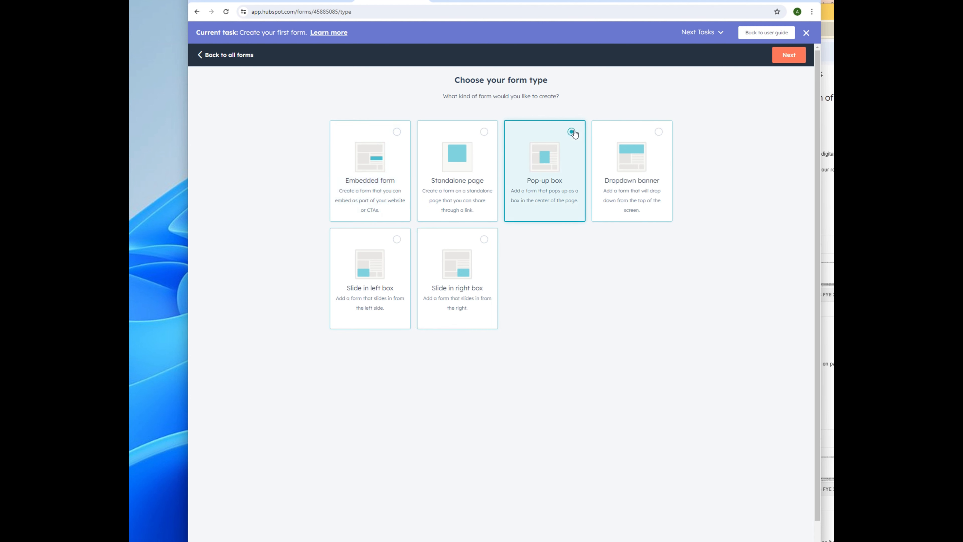
Step: Set the callout heading to 'Get Your eBook Now!' and write the muscle-knots body message
click(792, 56)
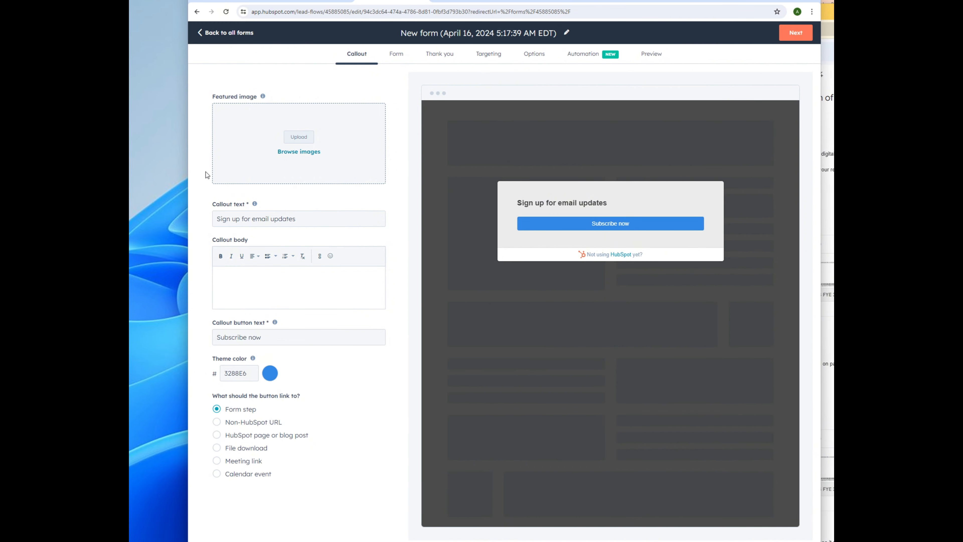
click(282, 220)
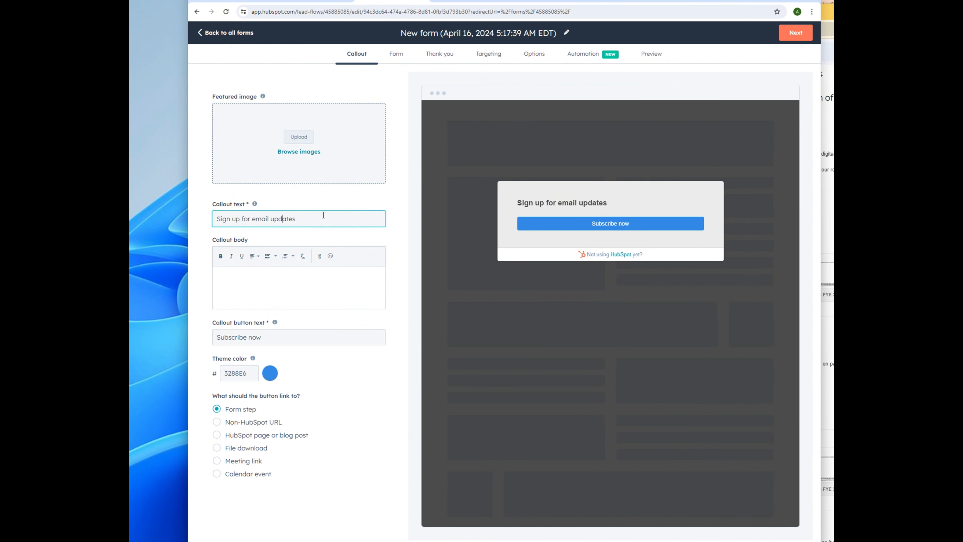
drag(324, 215, 197, 218)
text(Get )
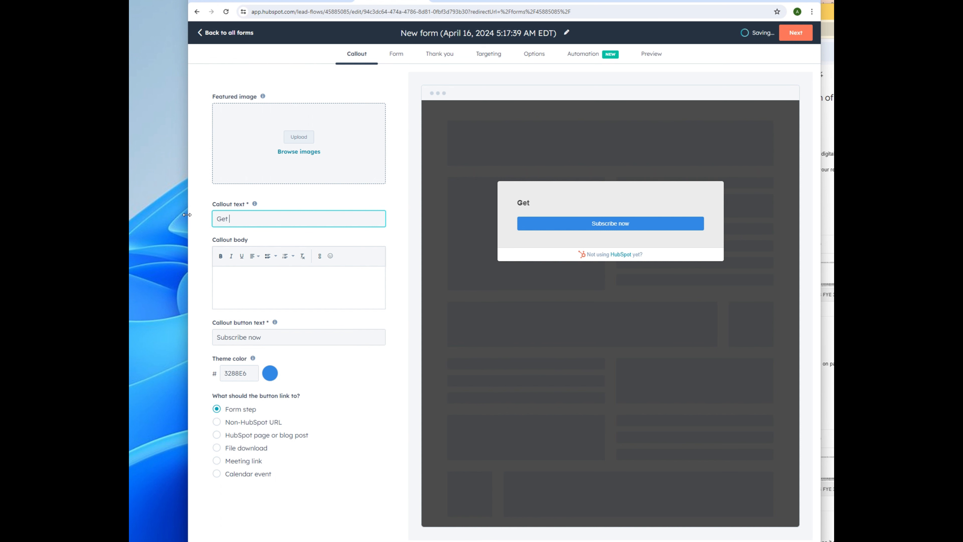
text(Your eBook Now!)
click(293, 280)
text(It's time for you to get rid of those hardy muscle knots and reclaim )
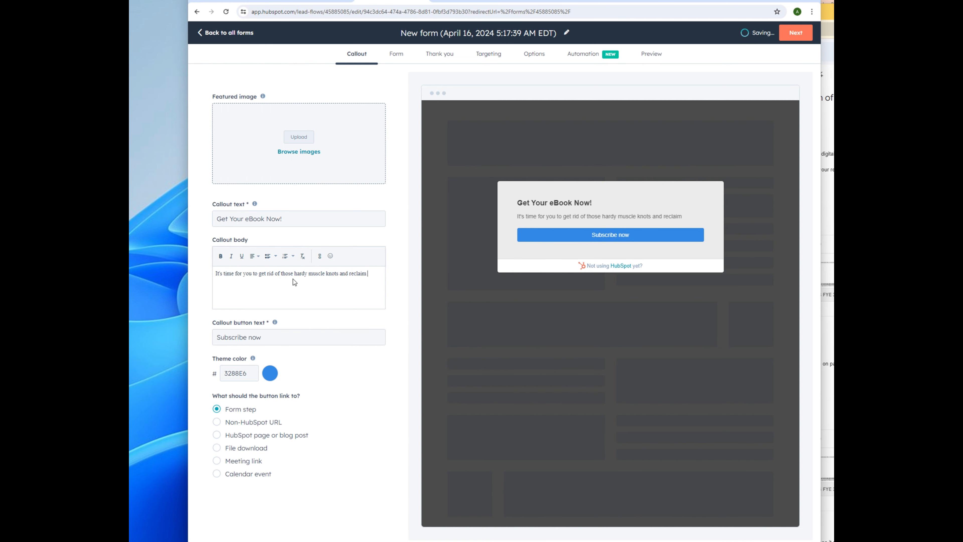
text(your life again!)
Step: Add 'Meridian Point Massage' to the heading, a thumbs-up emoji to the body, and button text 'Get My eBook Now!'
click(245, 219)
text(Meridian Point Massage)
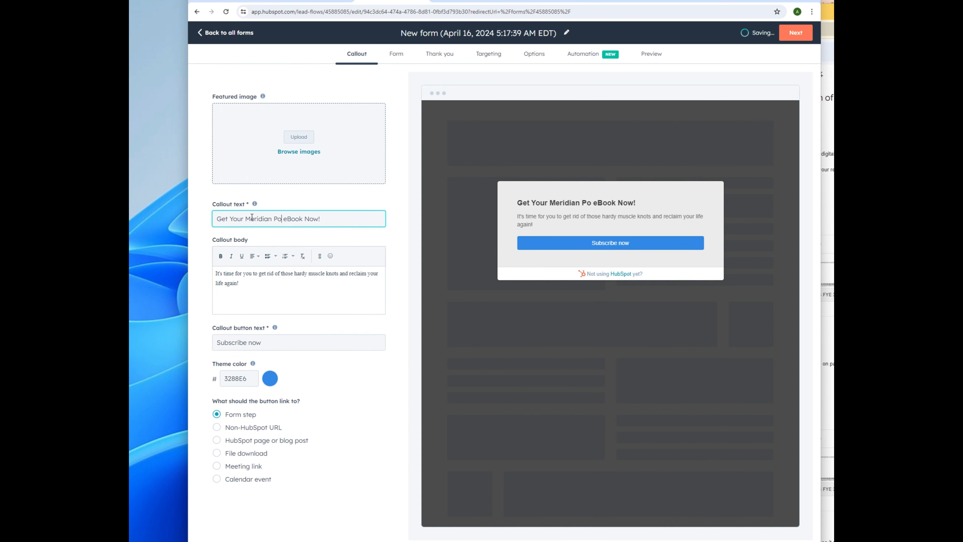
click(252, 285)
click(331, 256)
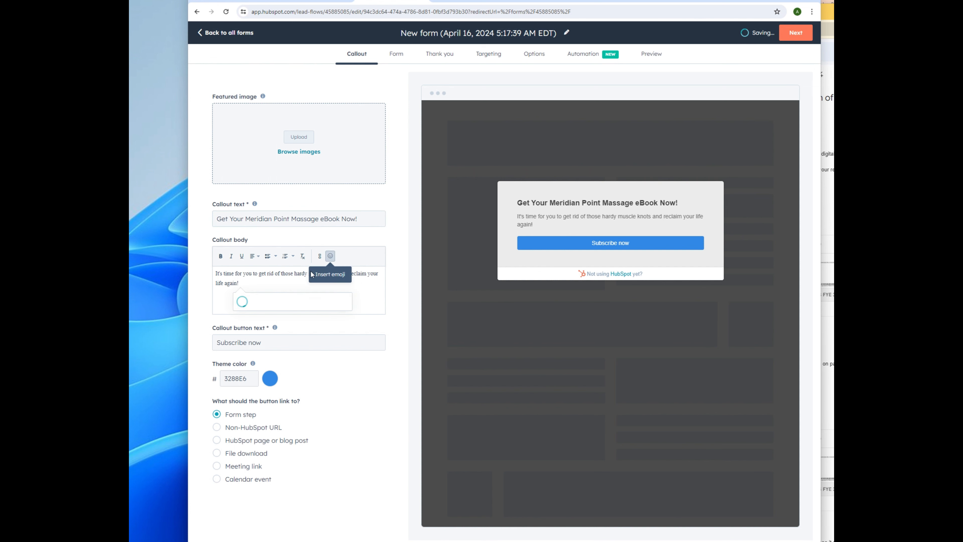
click(250, 348)
drag(281, 342, 155, 345)
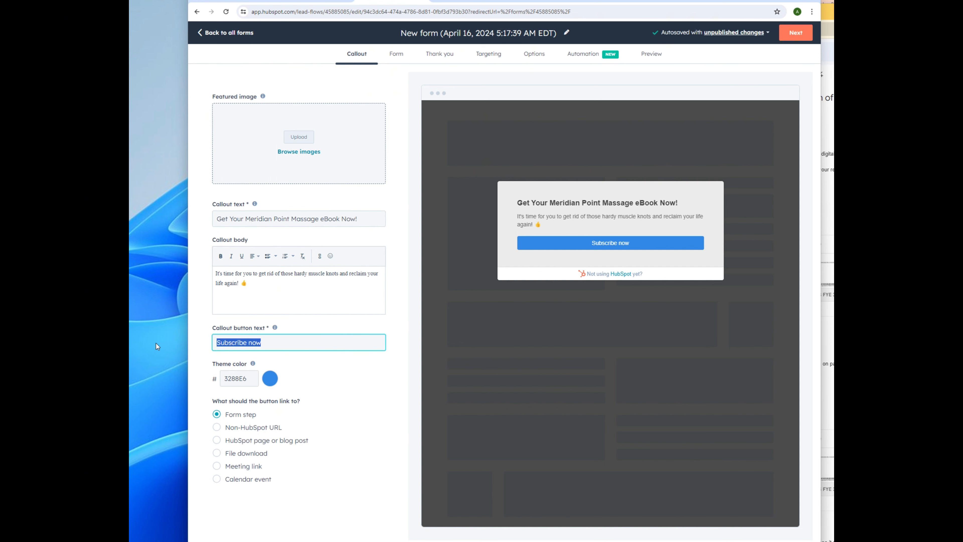
text(Get )
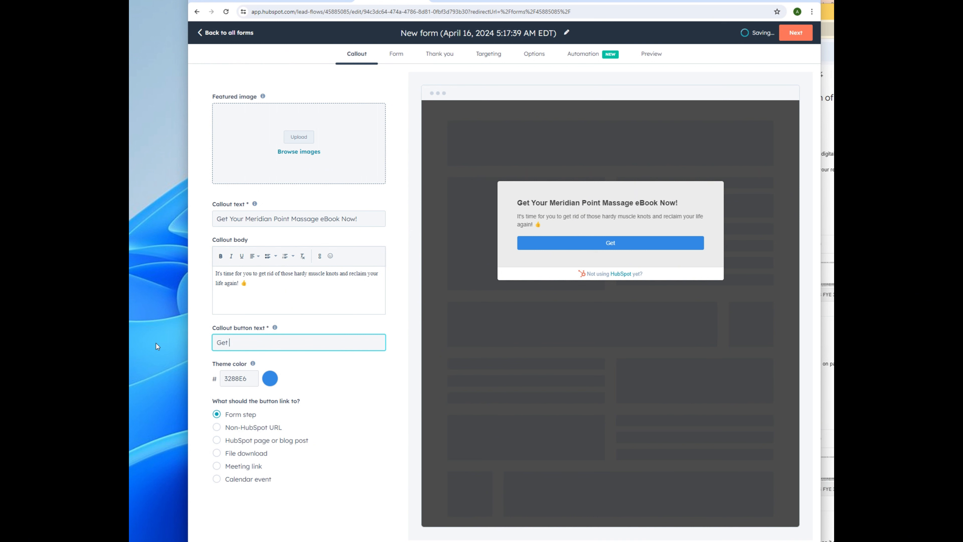
text(My eBook Now!)
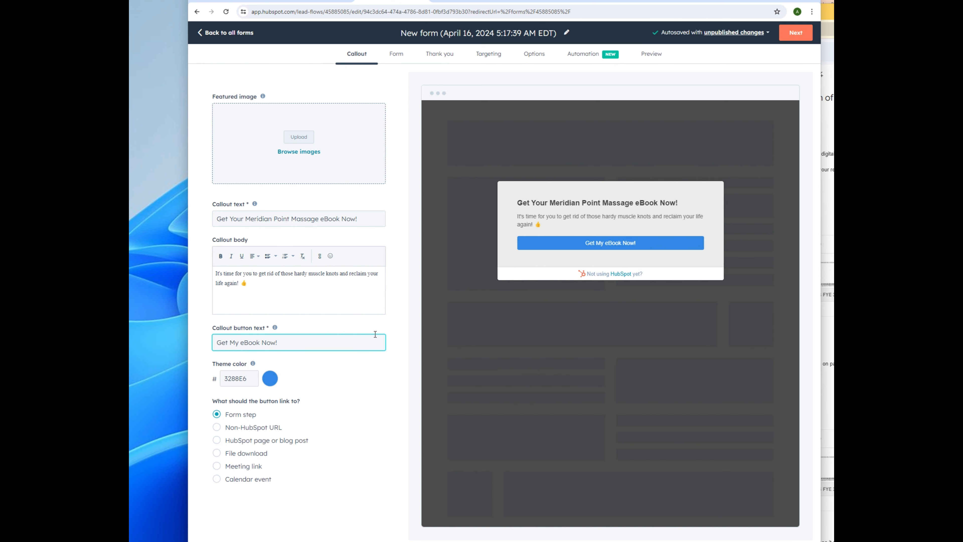
click(303, 153)
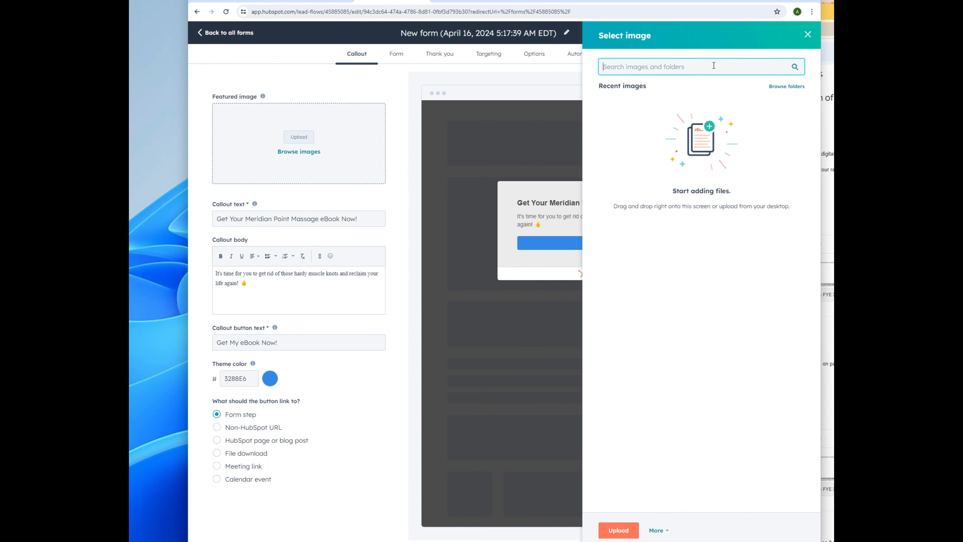
click(740, 1)
Step: Find a woman-with-massage-gun photo on Google Images and save it as 'massage gun woman'
text(massage gun)
key(Return)
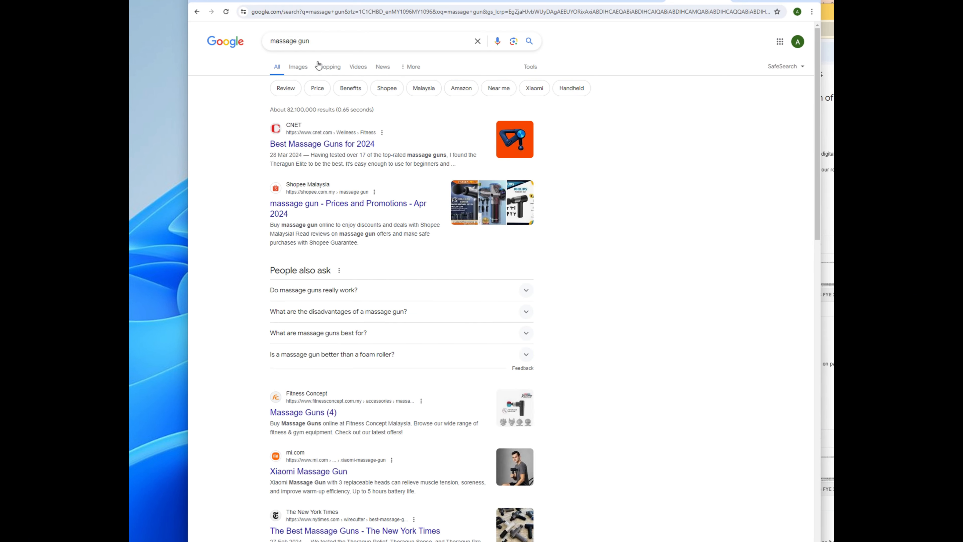
click(299, 68)
click(509, 241)
right_click(694, 175)
click(743, 297)
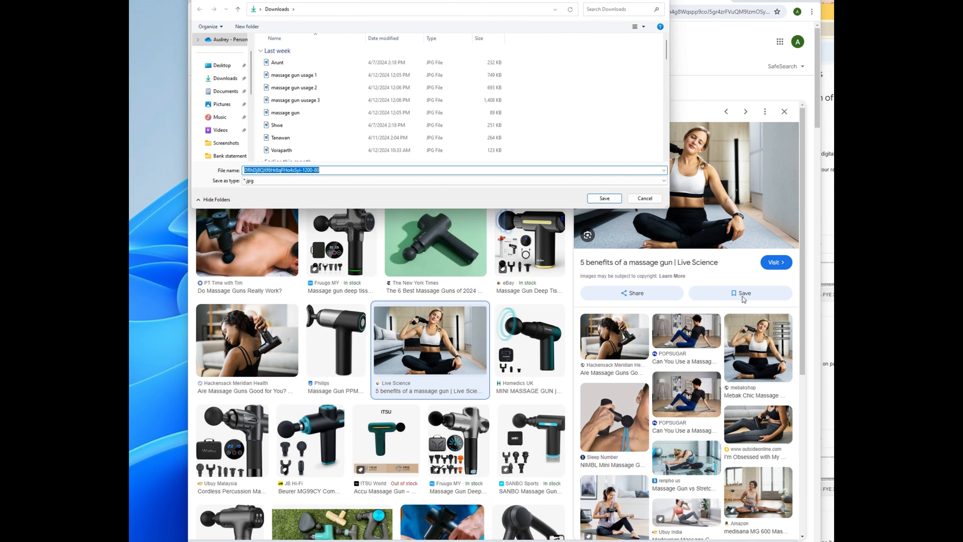
text(massage gun)
key(Return)
click(527, 271)
click(316, 170)
text(woman)
key(Return)
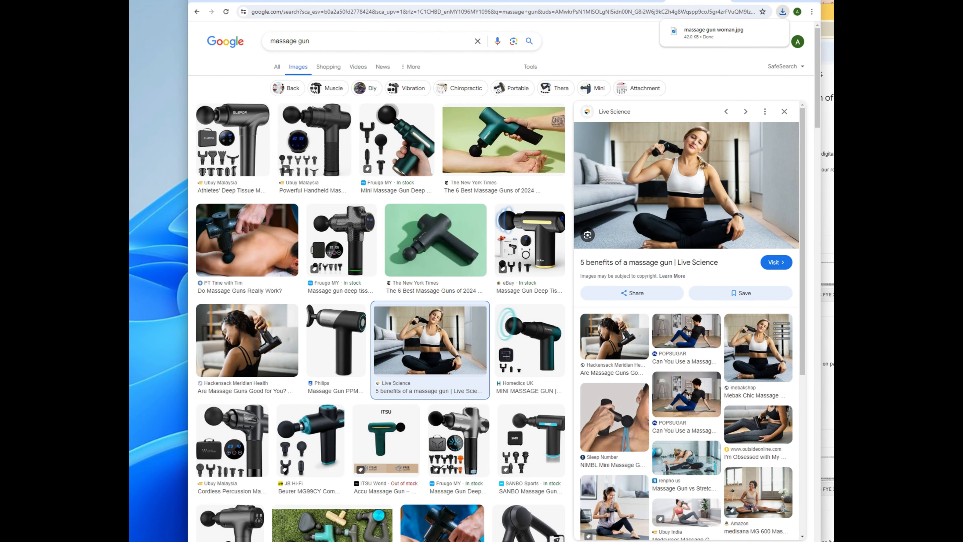
Step: Upload the saved 'massage gun woman' photo as the pop-up's featured image
click(367, 1)
click(304, 140)
click(294, 63)
click(609, 199)
click(809, 33)
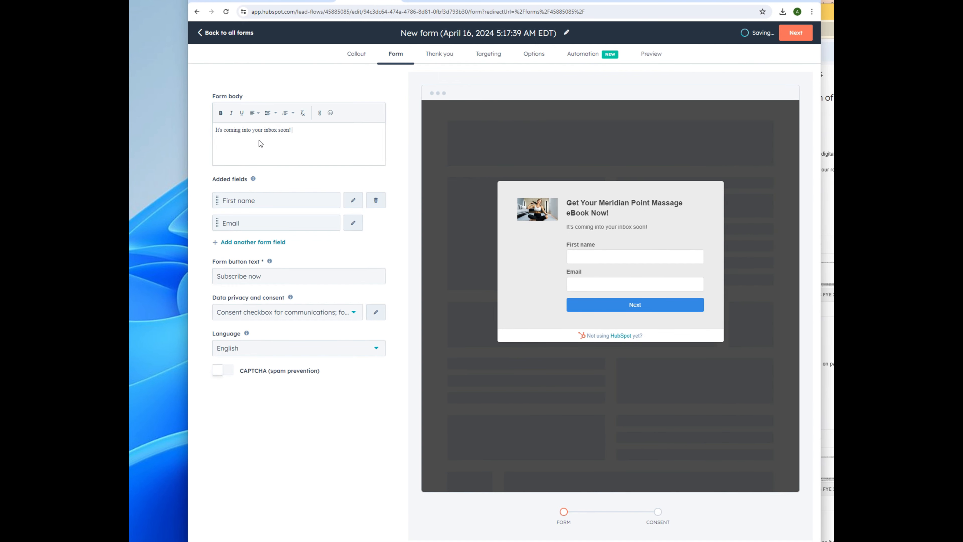
Step: Write the form body 'It's coming into your inbox soon! Get yours now!' and preview the consent step
text(Get yours)
text(now!)
click(658, 512)
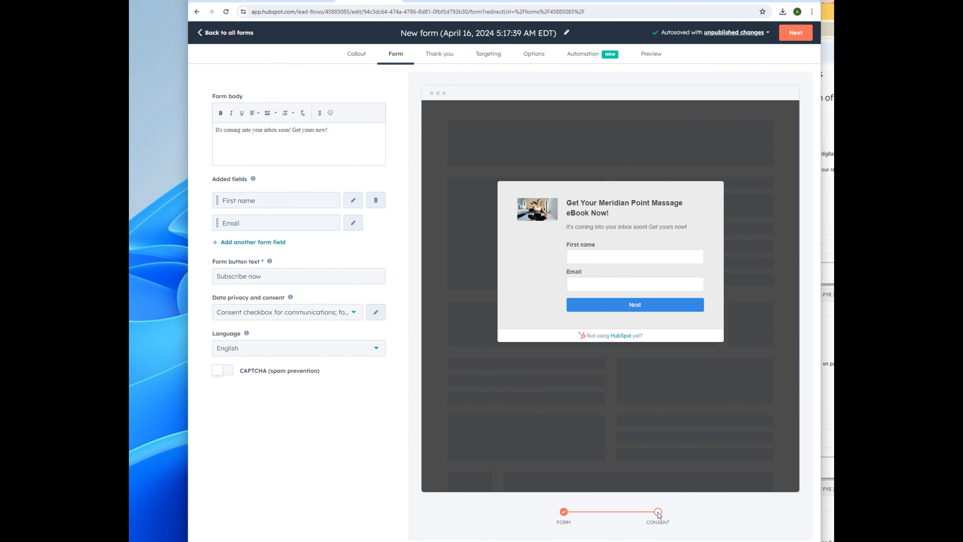
Step: Try separate consent checkboxes, then Legitimate interest, previewing each consent text, before moving to Thank you
click(639, 306)
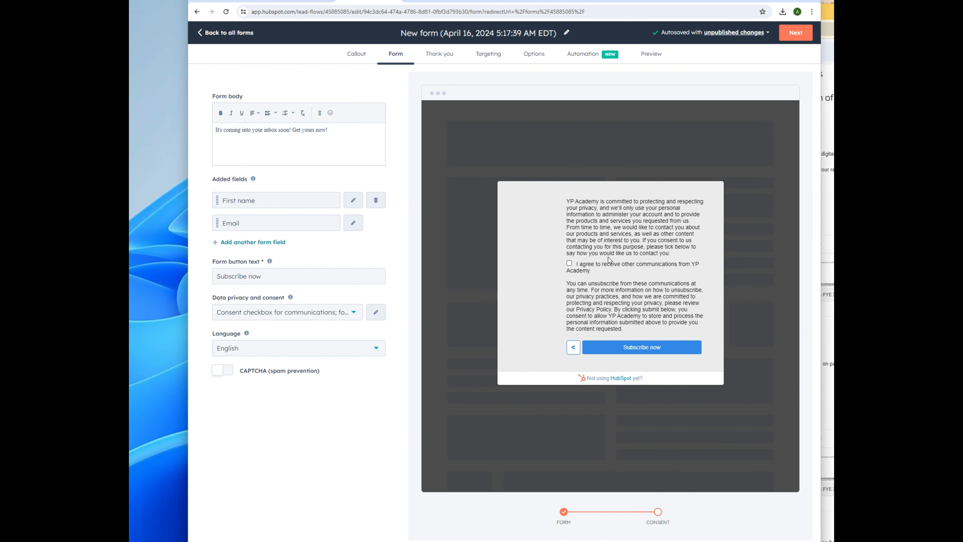
click(270, 317)
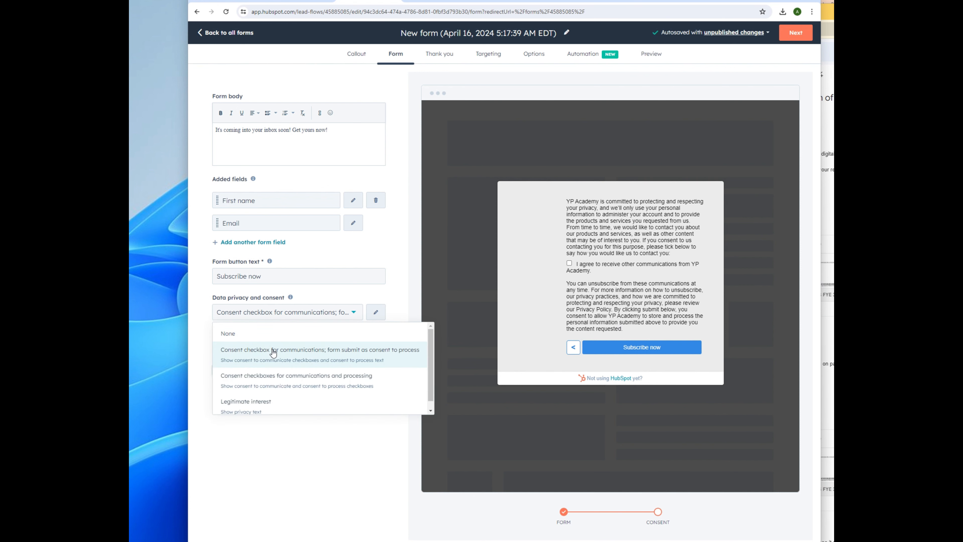
click(267, 383)
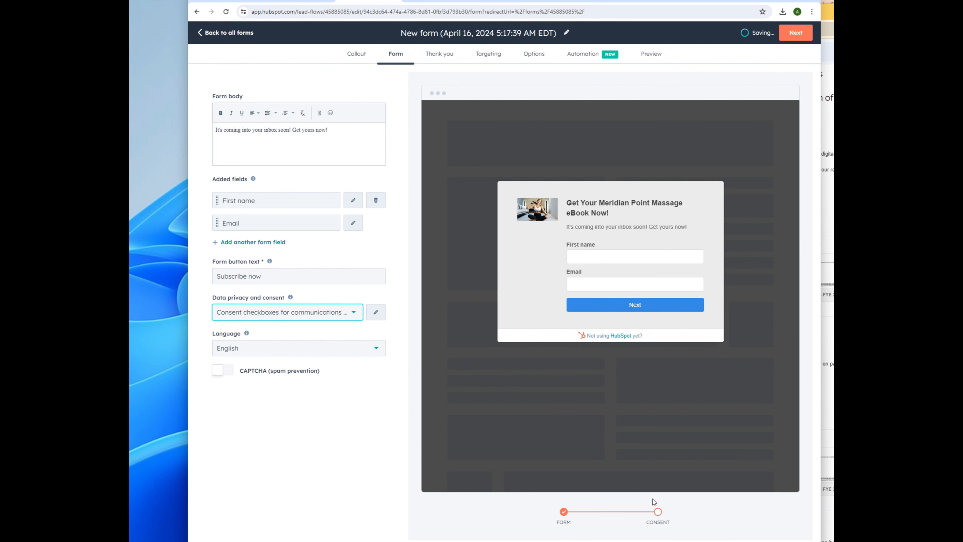
click(653, 305)
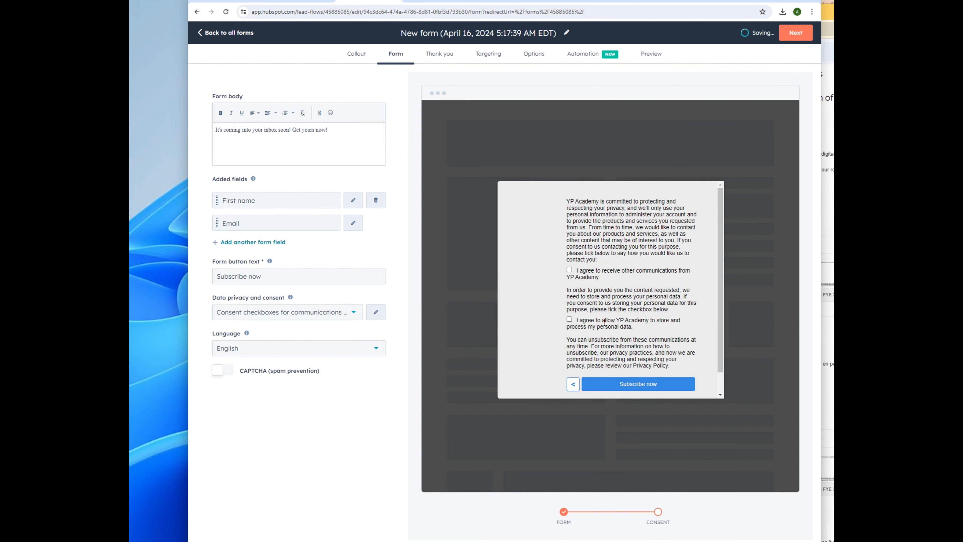
click(317, 316)
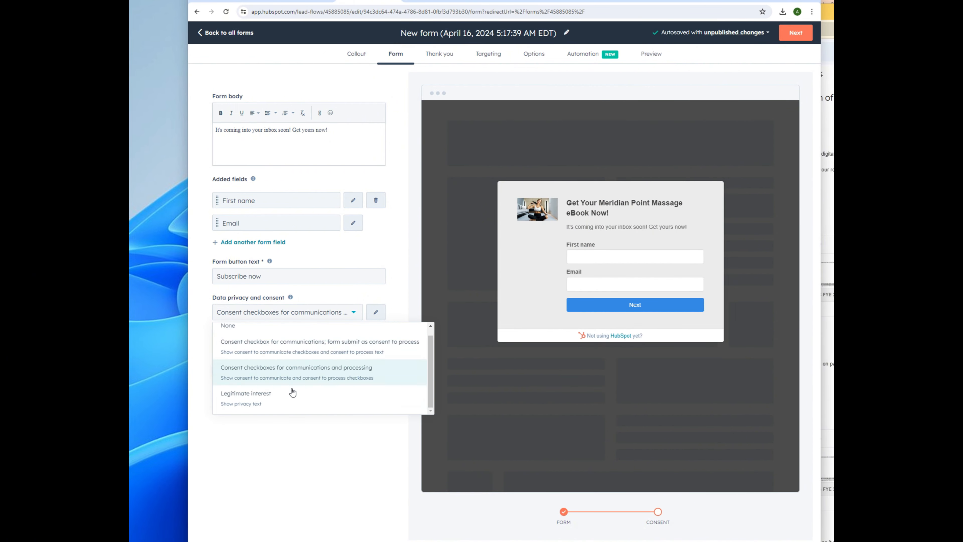
click(293, 393)
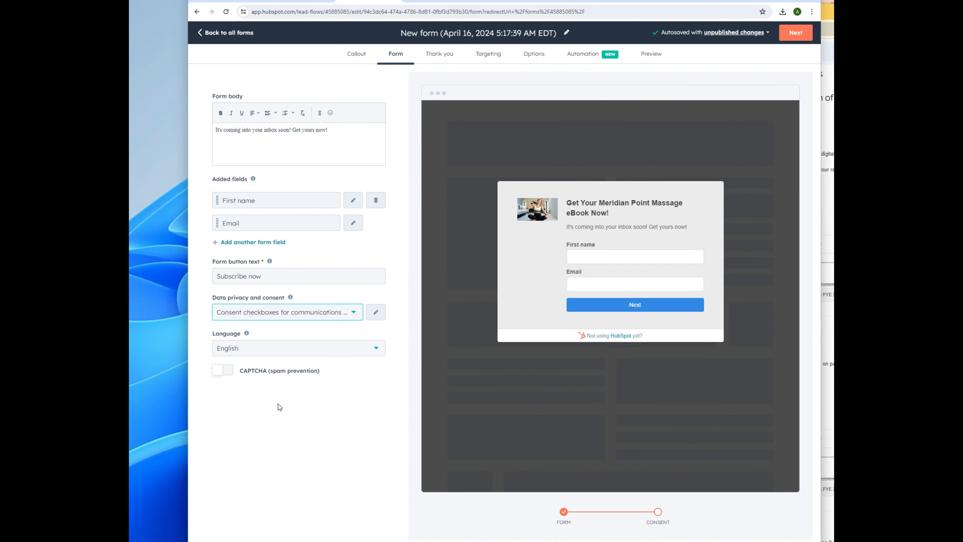
click(662, 309)
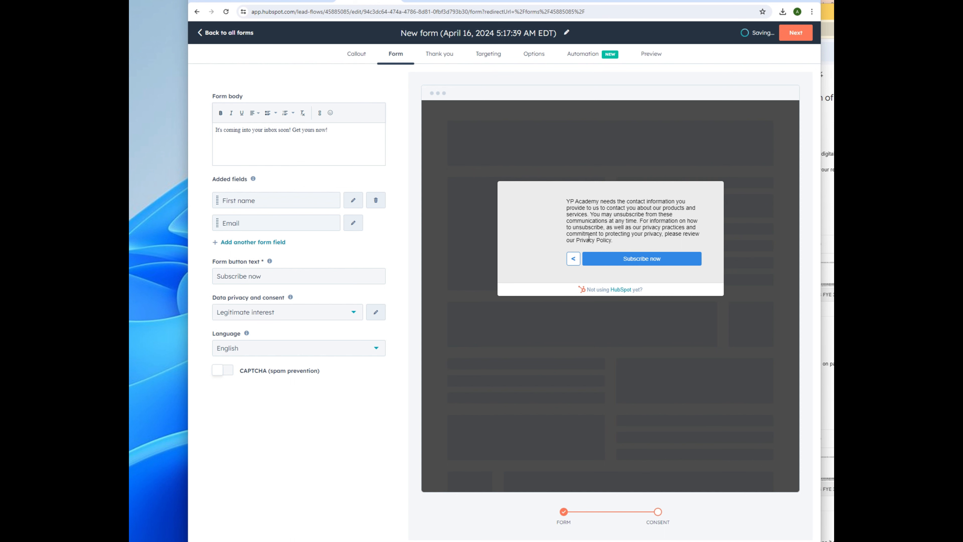
click(616, 308)
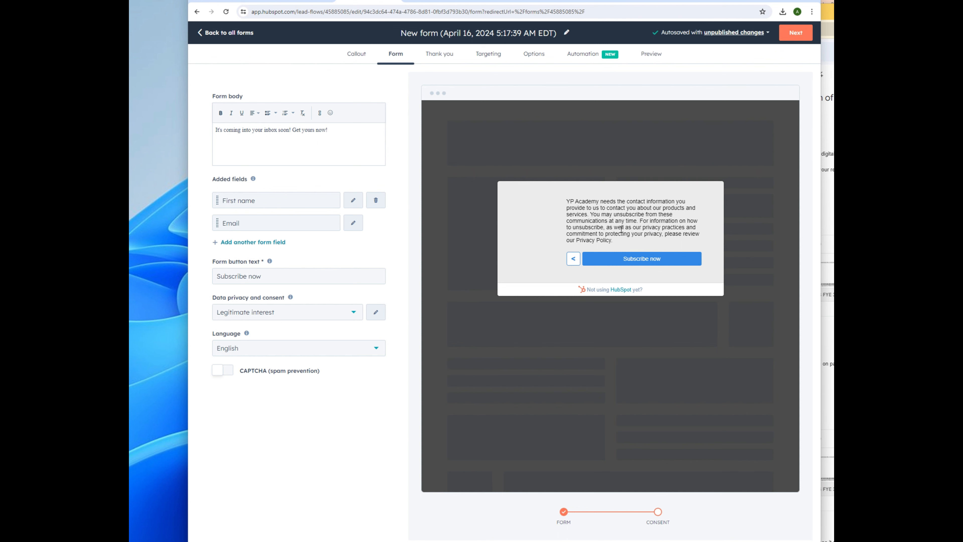
click(270, 314)
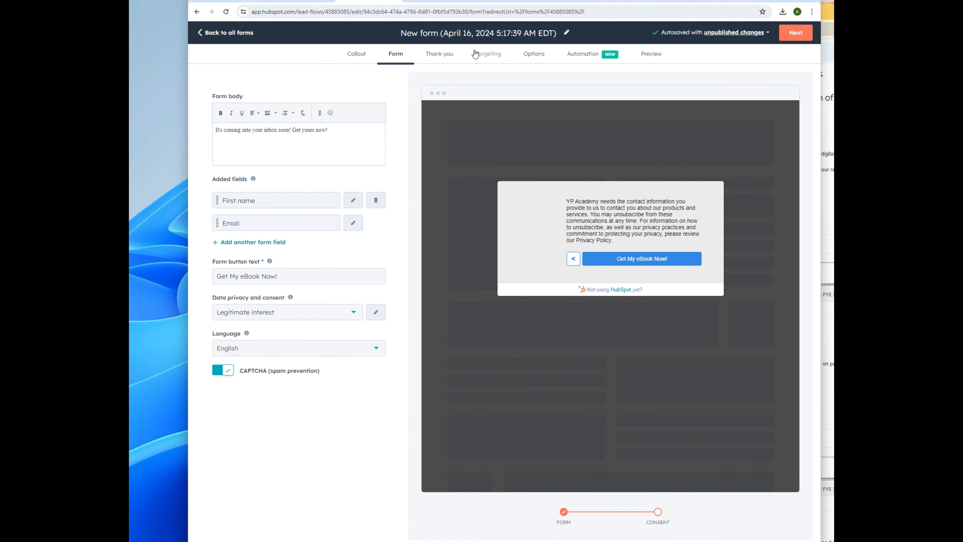
click(439, 57)
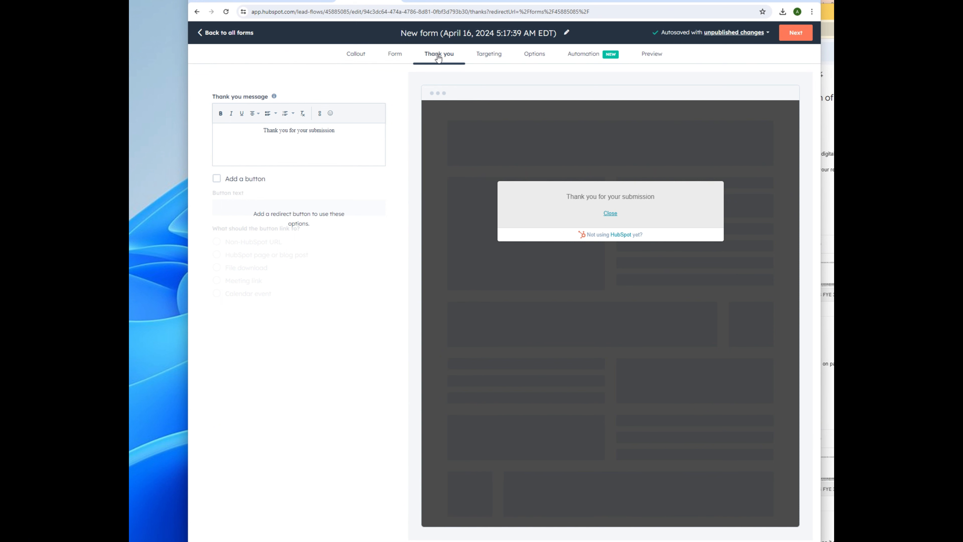
Step: Replace the thank-you text with a check-your-email note, bolding the sender's name and citing 'Your Meridian Point Massage eBook'
drag(342, 132, 254, 132)
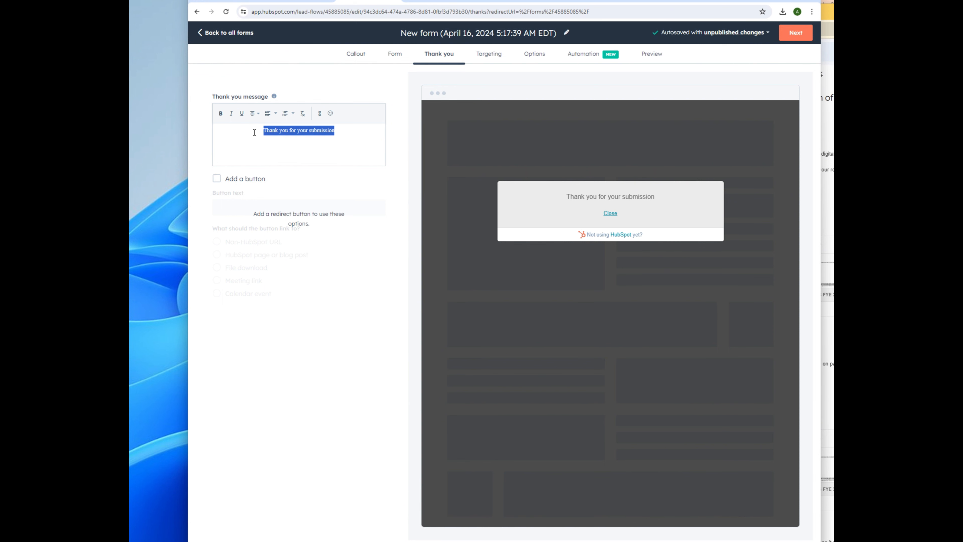
text(Ok)
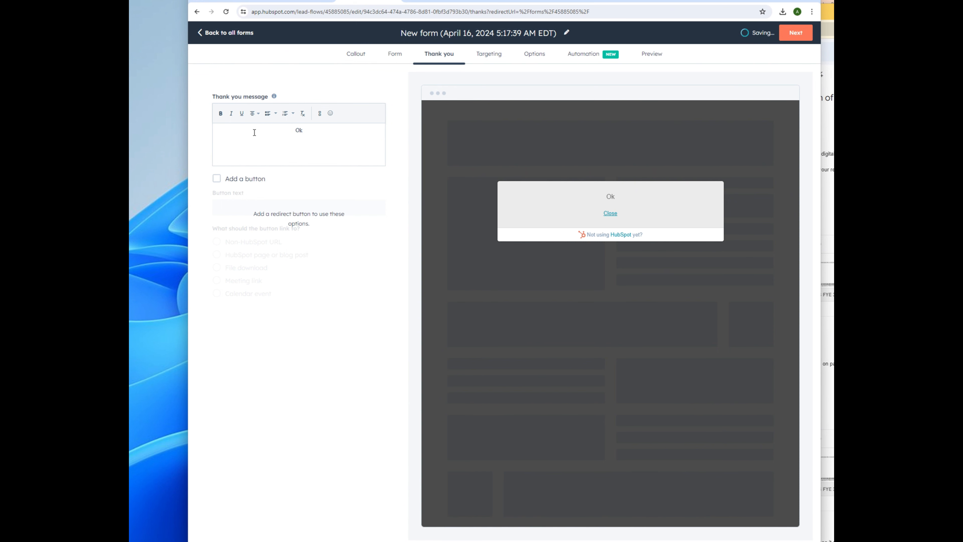
text(~ Now check y)
text(our emai)
text(l )
text(sent by )
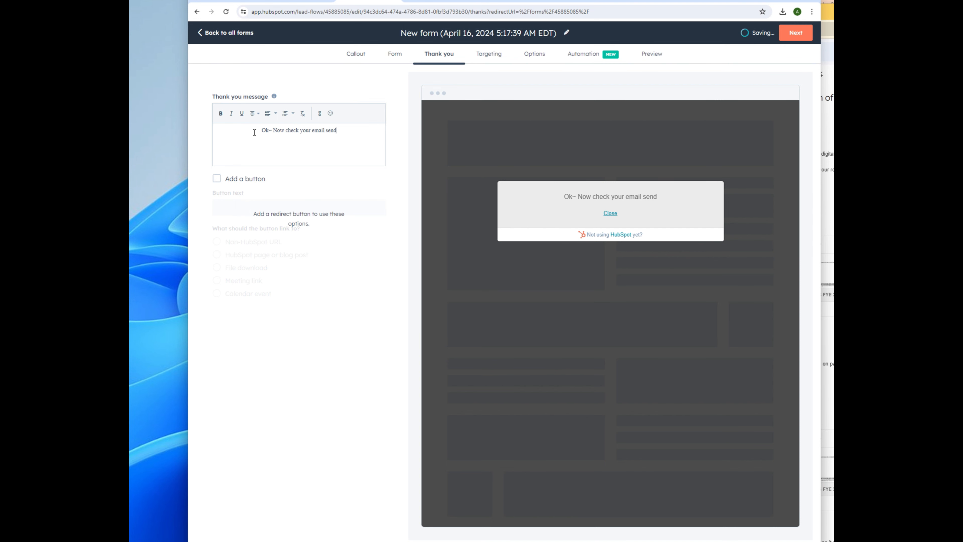
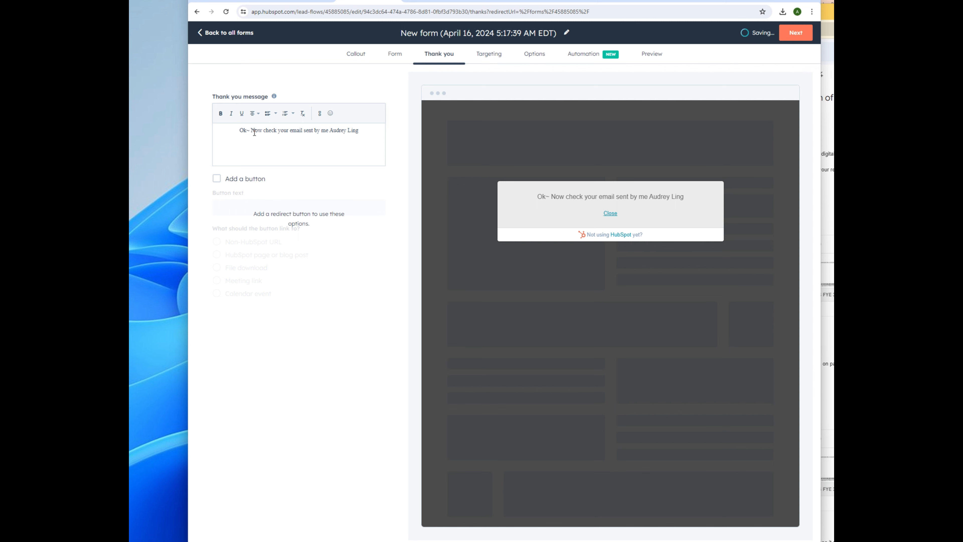
key(shift+Left)
key(shift+Left)
key(shift+Left)
key(shift+Left)
key(shift+Left)
key(shift+Left)
key(shift+Left)
key(shift+Left)
key(ctrl+b)
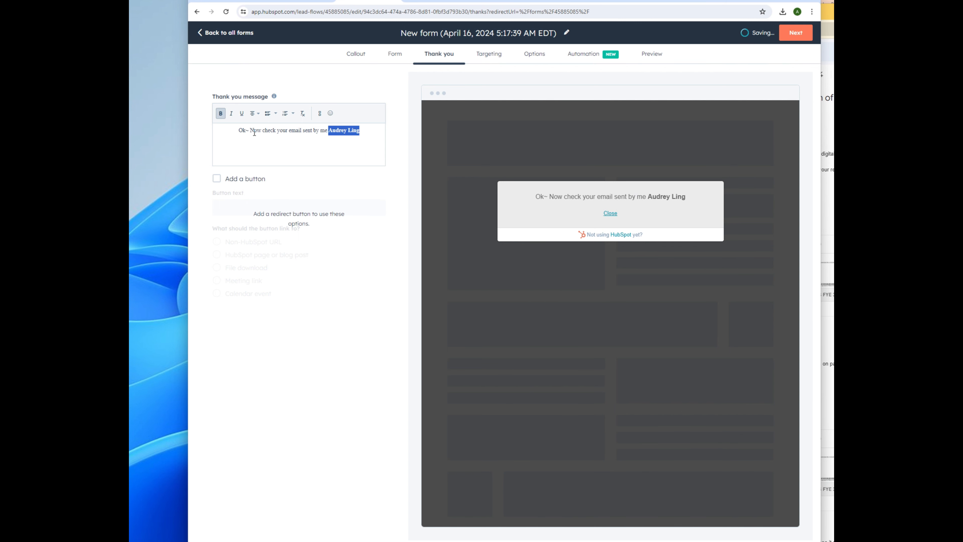
key(Right)
key(ctrl+b)
text(wit)
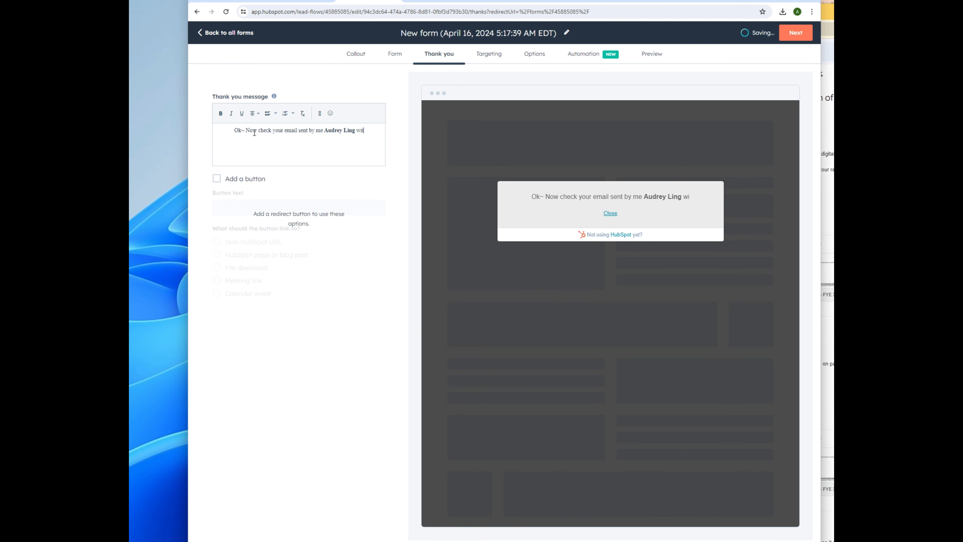
text(h the title )
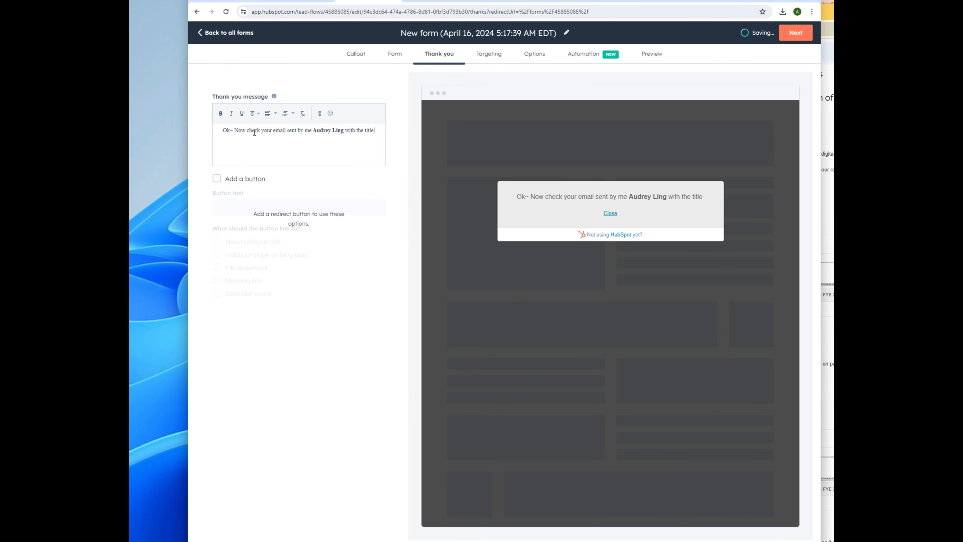
text("You)
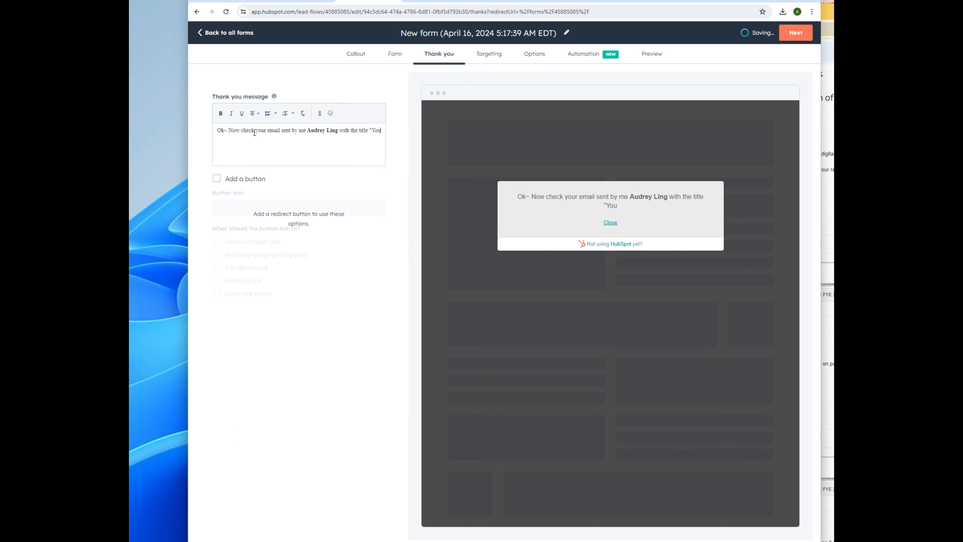
text(r Meridian)
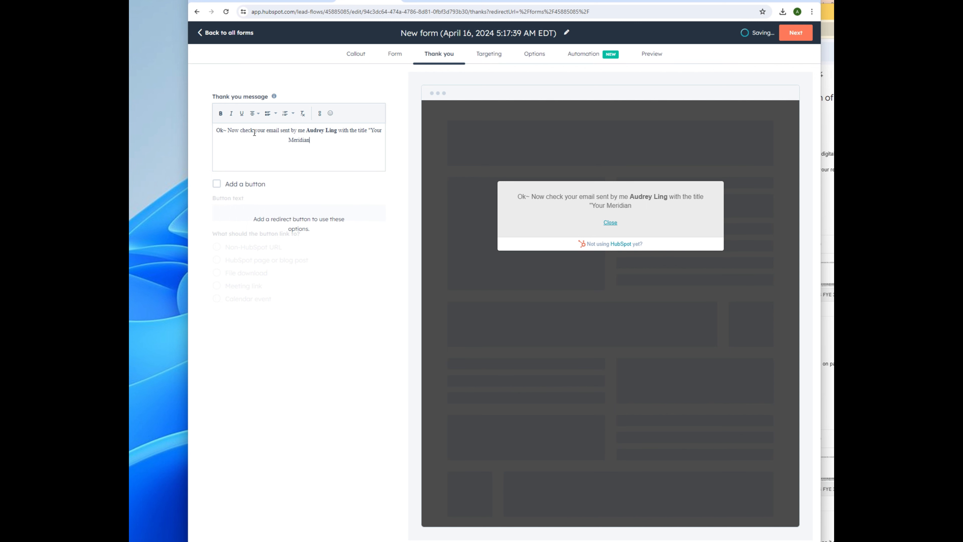
text( Point Massage B)
key(BackSpace)
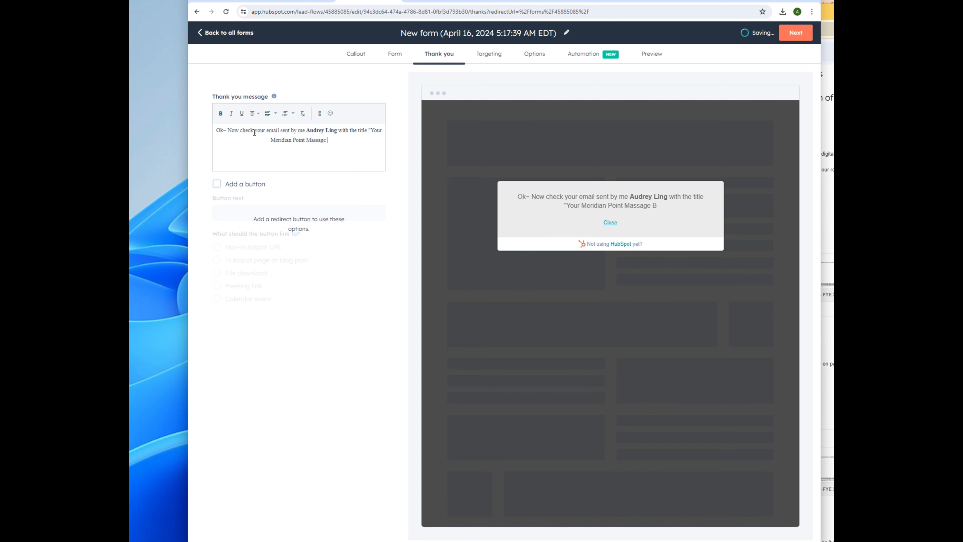
text(eB)
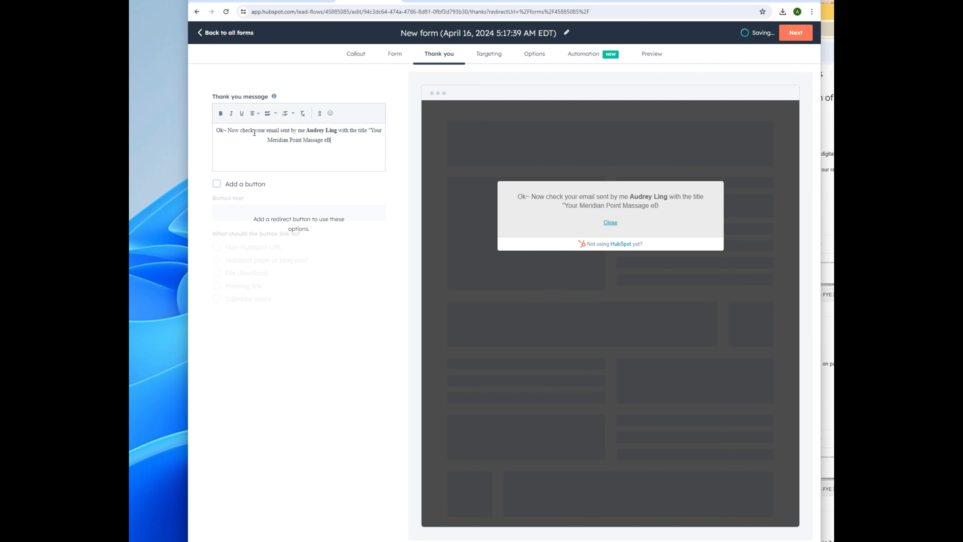
text(ook")
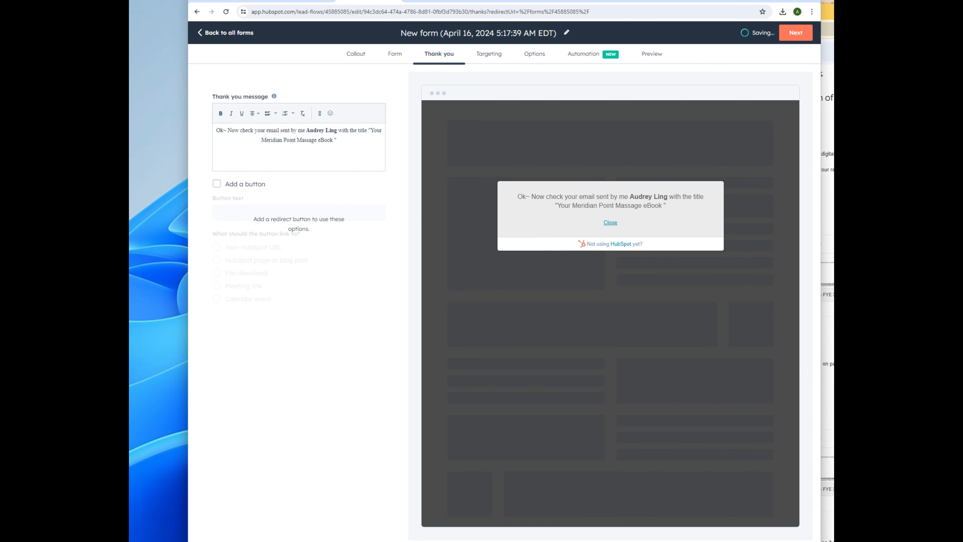
Step: Insert the 💪 flexed-bicep emoji after the eBook title and tick Add a button
click(331, 113)
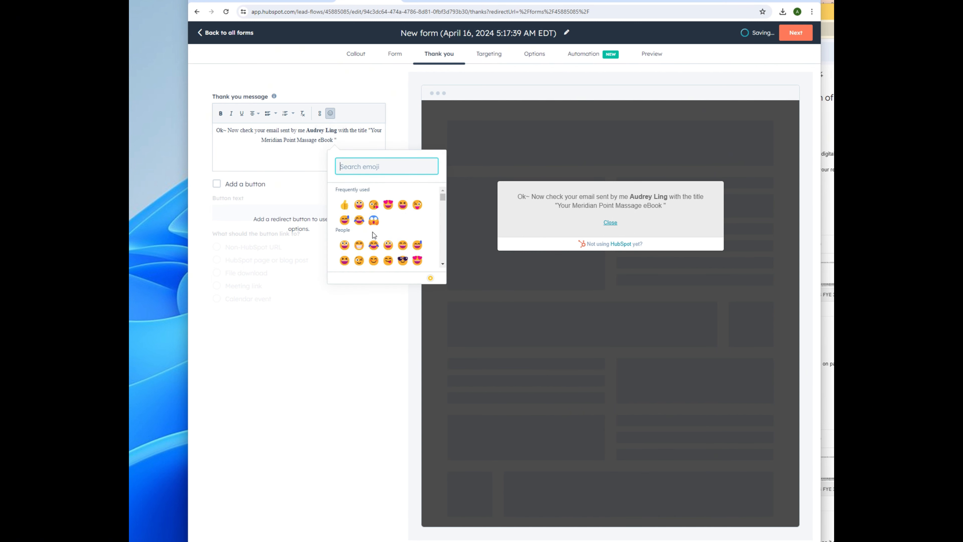
scroll(415, 245, down, 5)
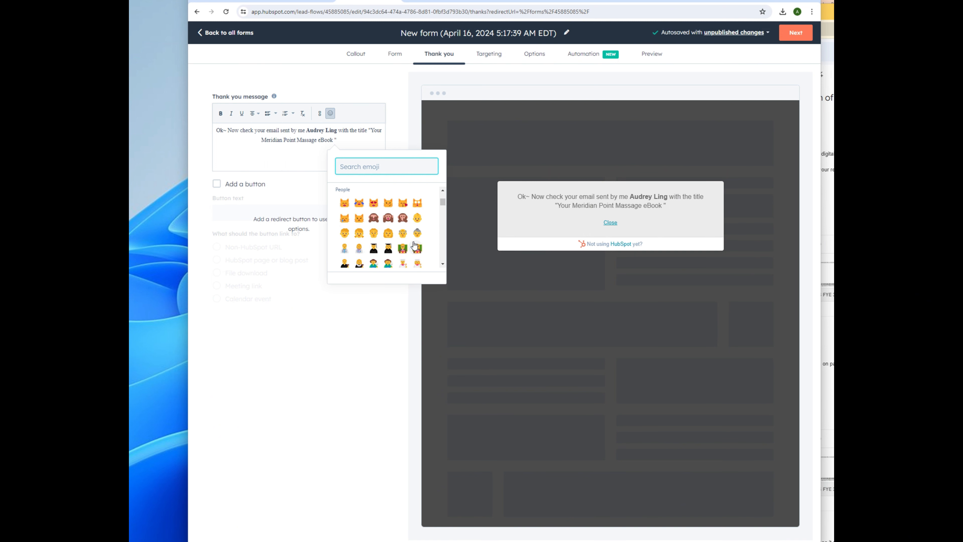
scroll(414, 245, down, 5)
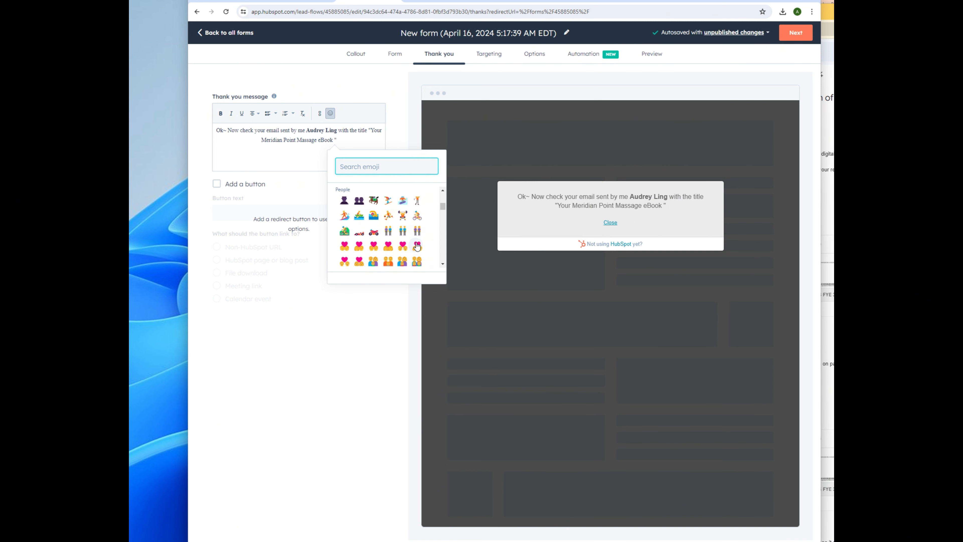
scroll(417, 246, up, 2)
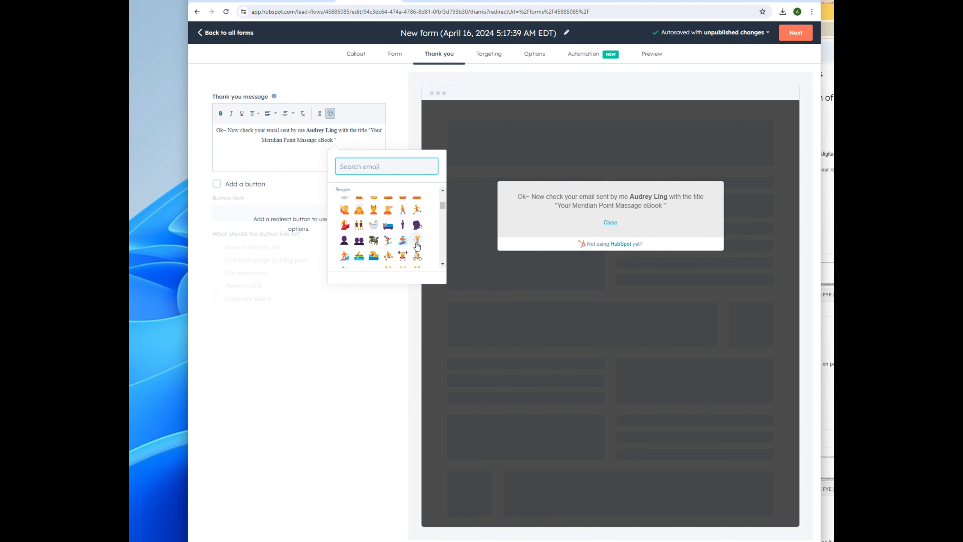
scroll(418, 246, down, 5)
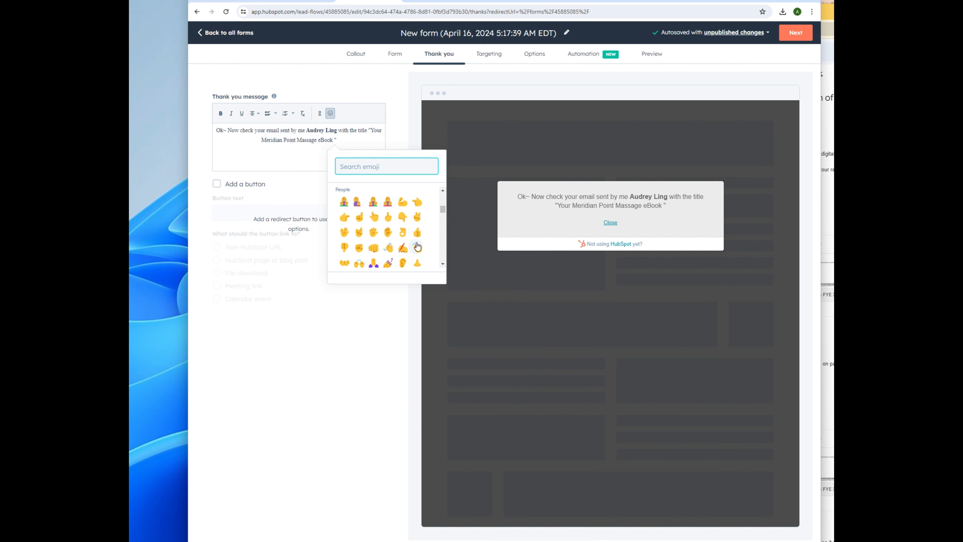
scroll(417, 247, down, 2)
scroll(417, 243, up, 2)
click(403, 207)
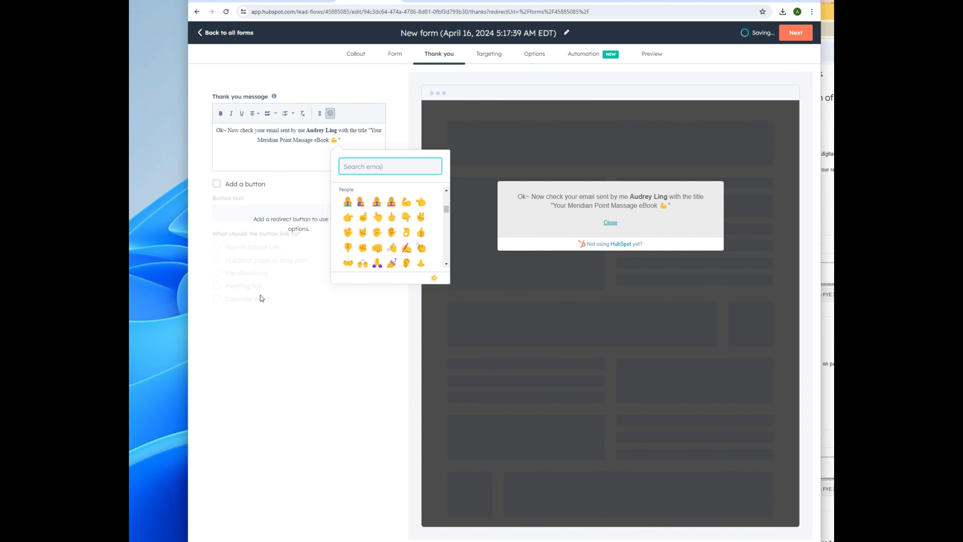
click(309, 317)
click(217, 183)
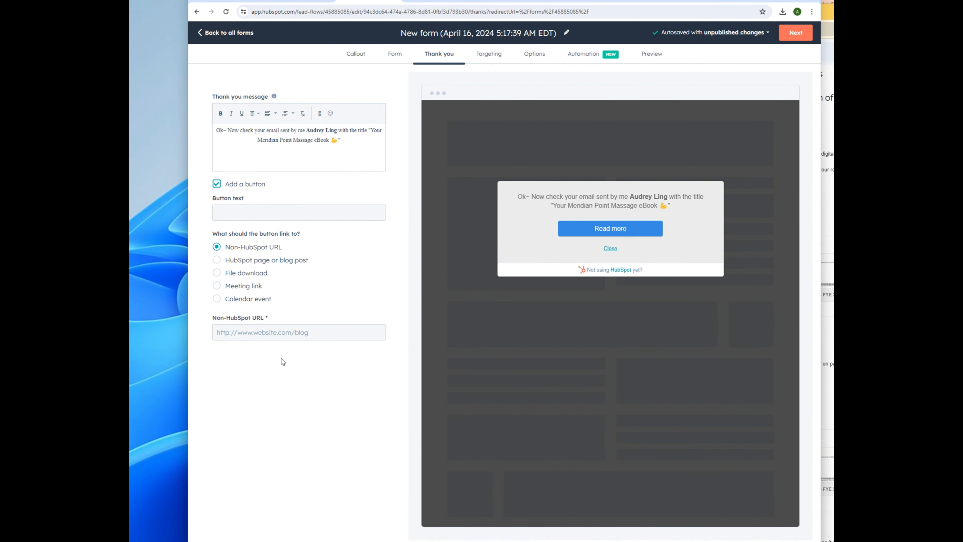
Step: Set the thank-you button text to 'Check Out Our Power Drill Massage Gun!'
click(217, 184)
click(217, 185)
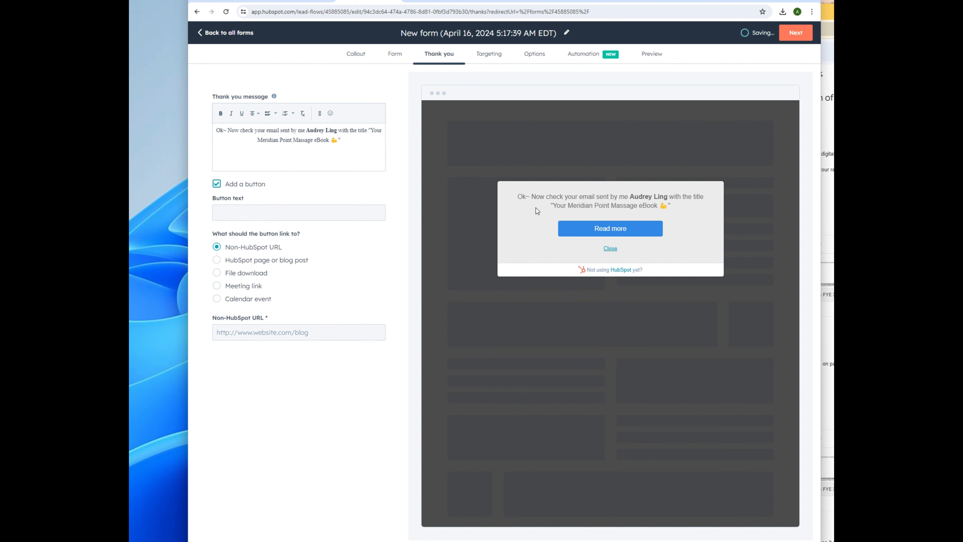
click(219, 260)
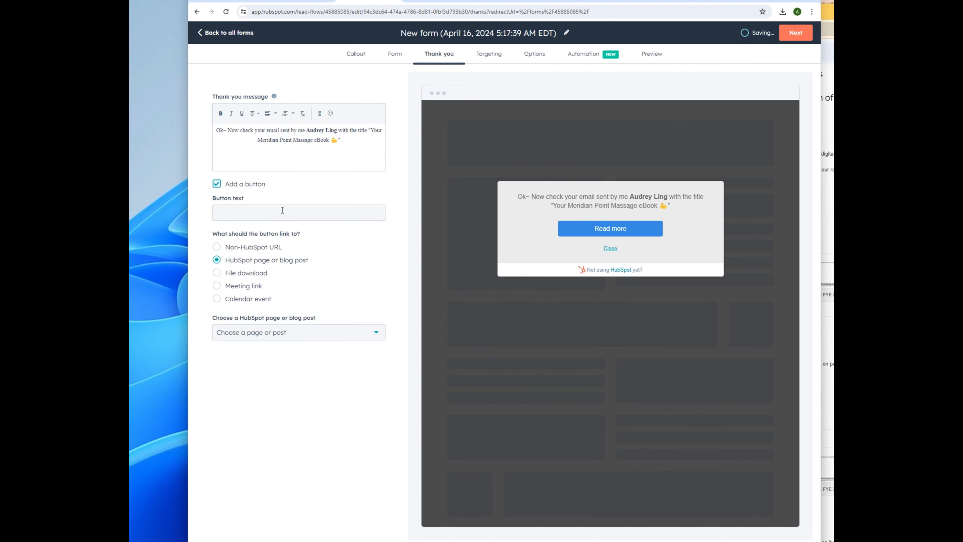
click(282, 210)
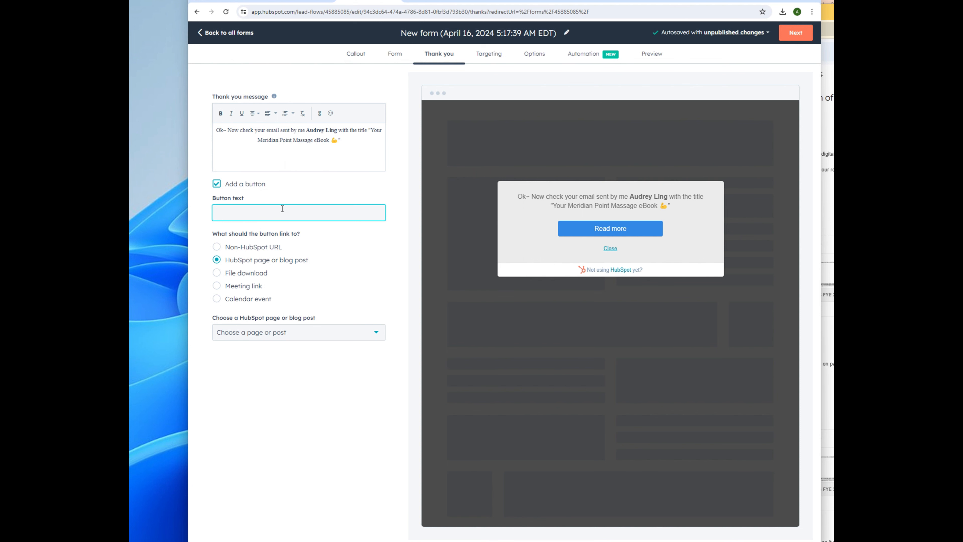
text(Check out)
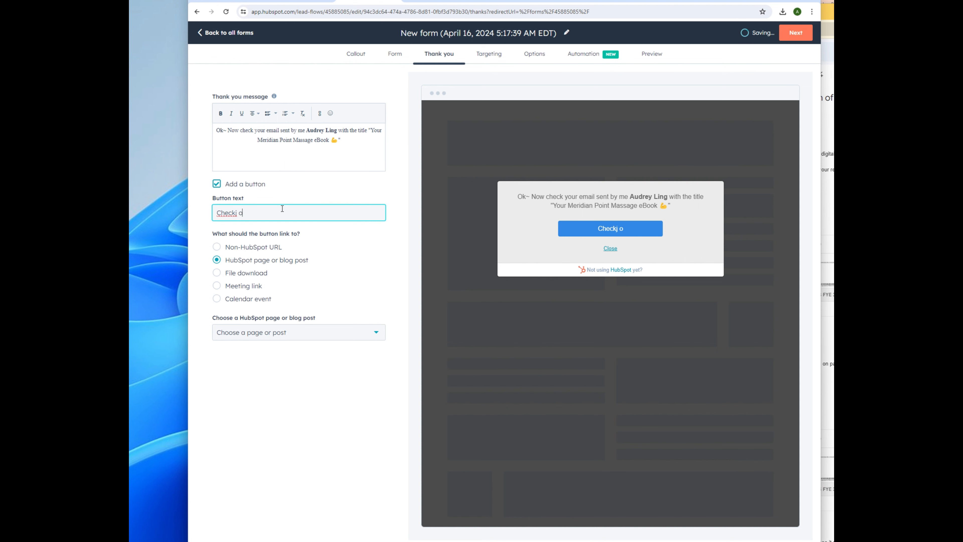
key(BackSpace)
key(BackSpace)
key(BackSpace)
key(BackSpace)
text(Out Our Power Drill Massage Gun!)
click(303, 333)
click(362, 308)
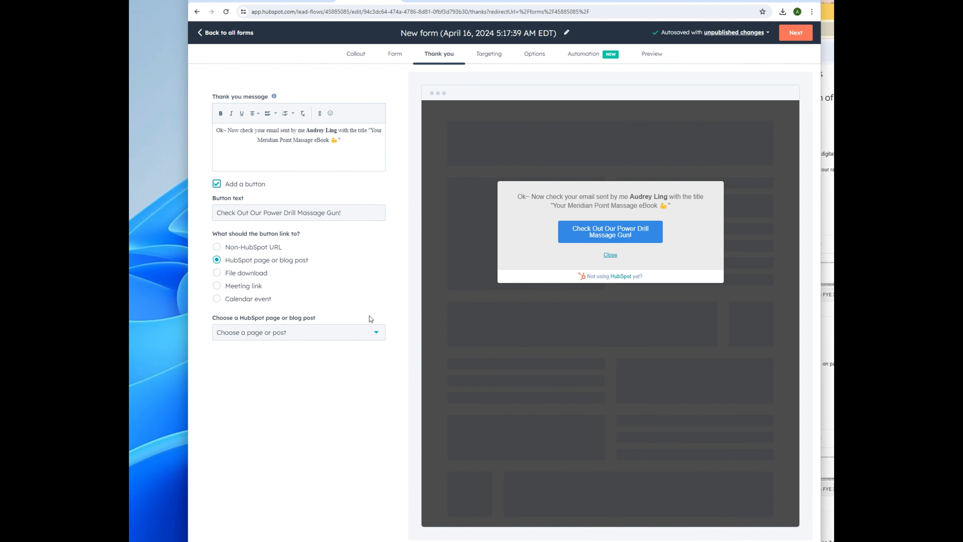
click(488, 56)
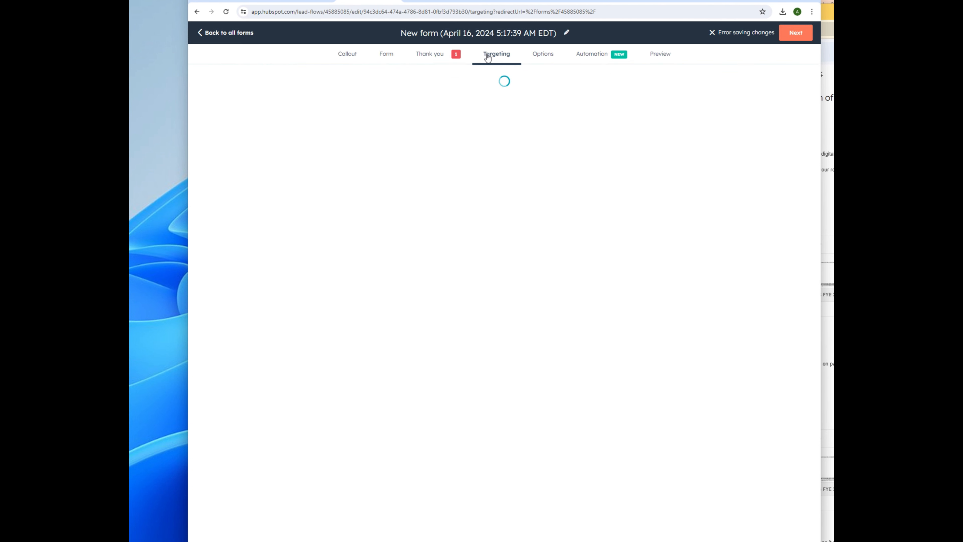
click(447, 57)
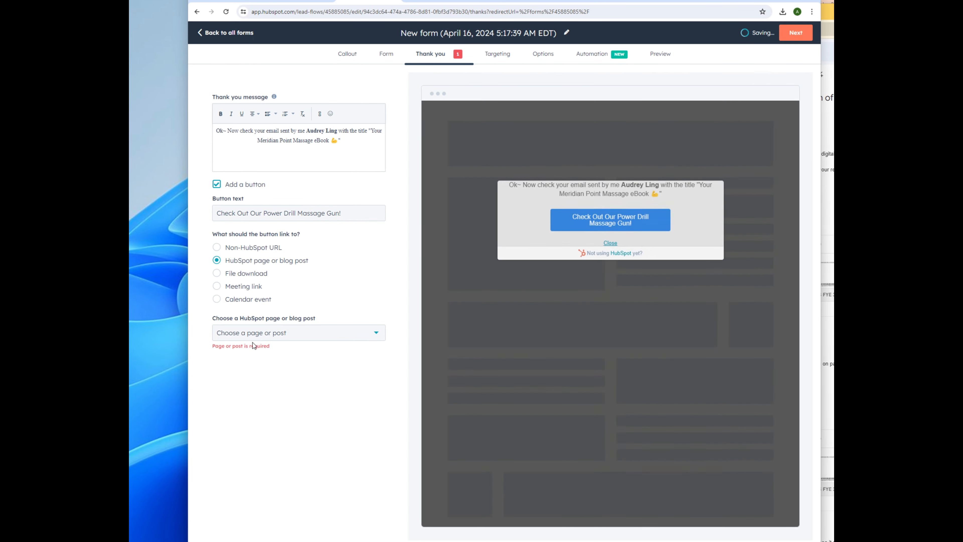
click(253, 334)
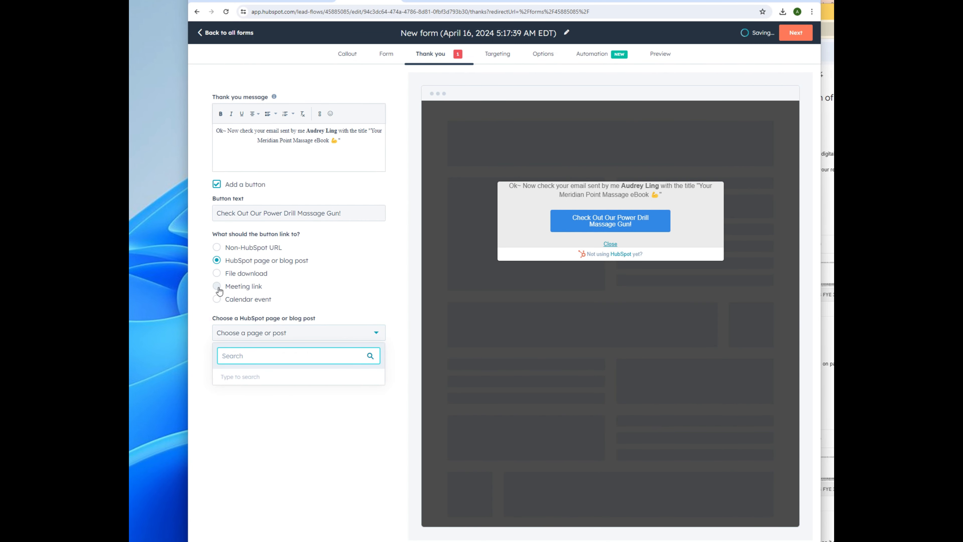
click(217, 247)
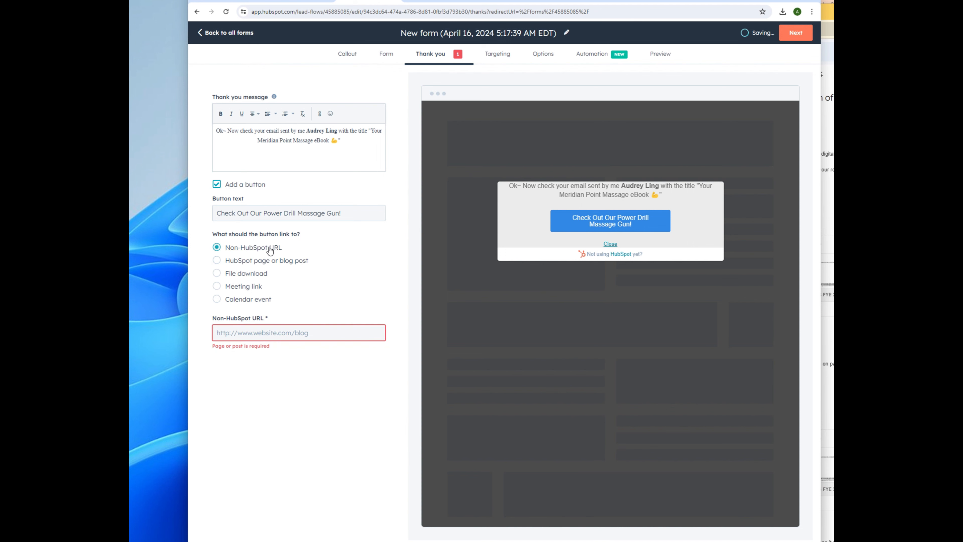
click(297, 331)
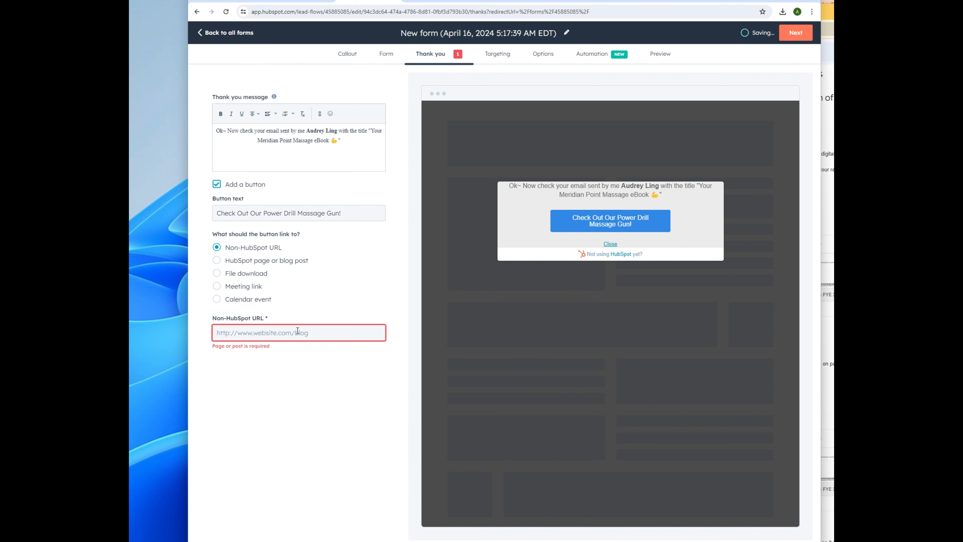
text(http)
text(s://shopee.com)
key(BackSpace)
key(BackSpace)
key(BackSpace)
click(310, 403)
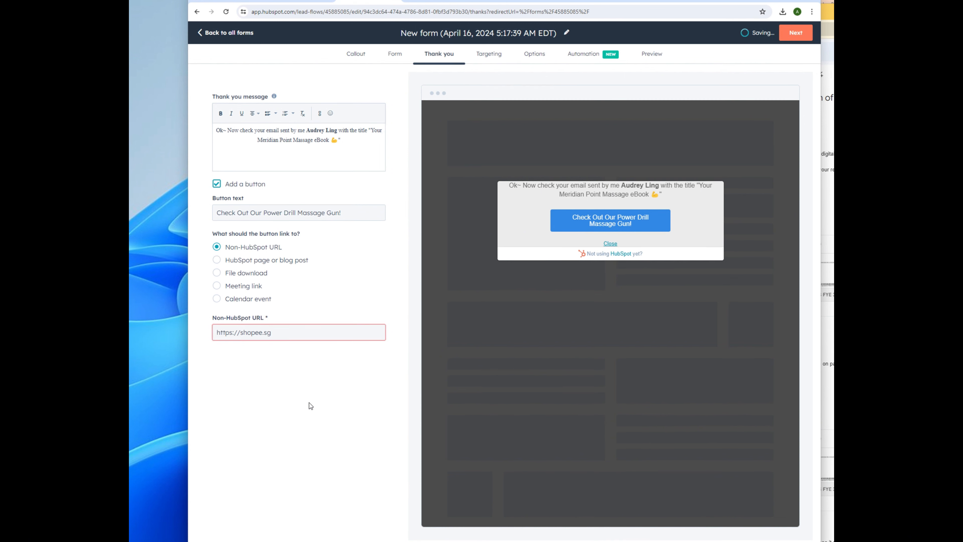
click(489, 57)
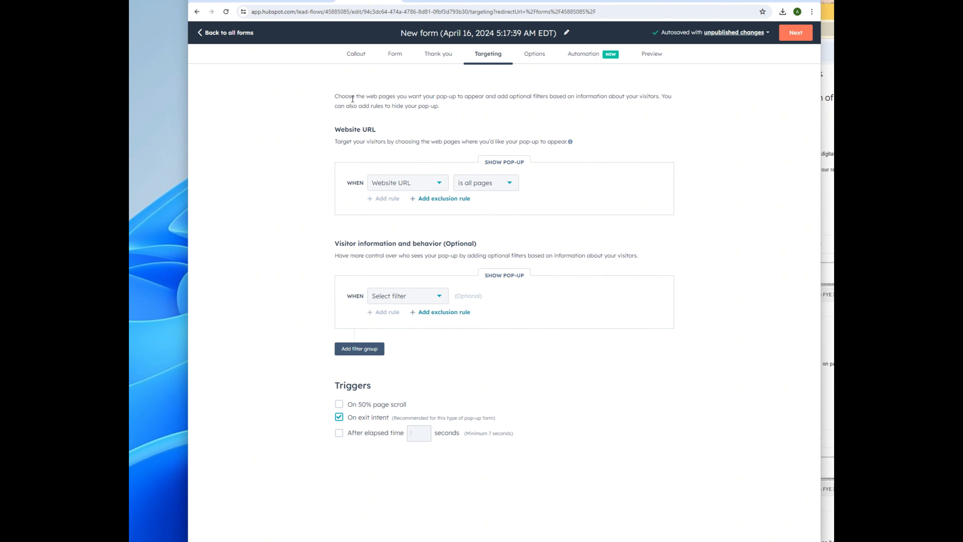
Step: Keep the pop-up on all pages and show it only when Visitor status is unknown
drag(335, 96, 615, 88)
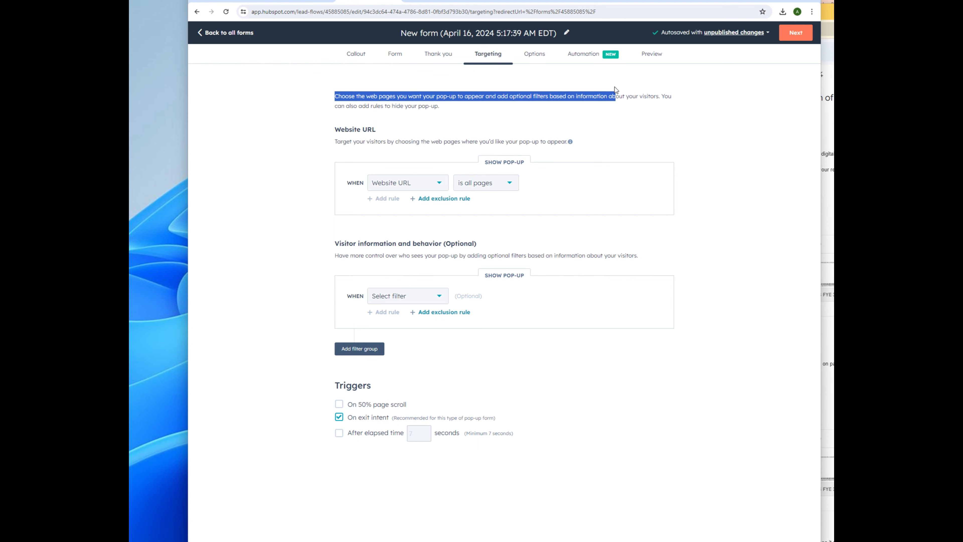
drag(681, 92, 683, 112)
drag(335, 141, 574, 146)
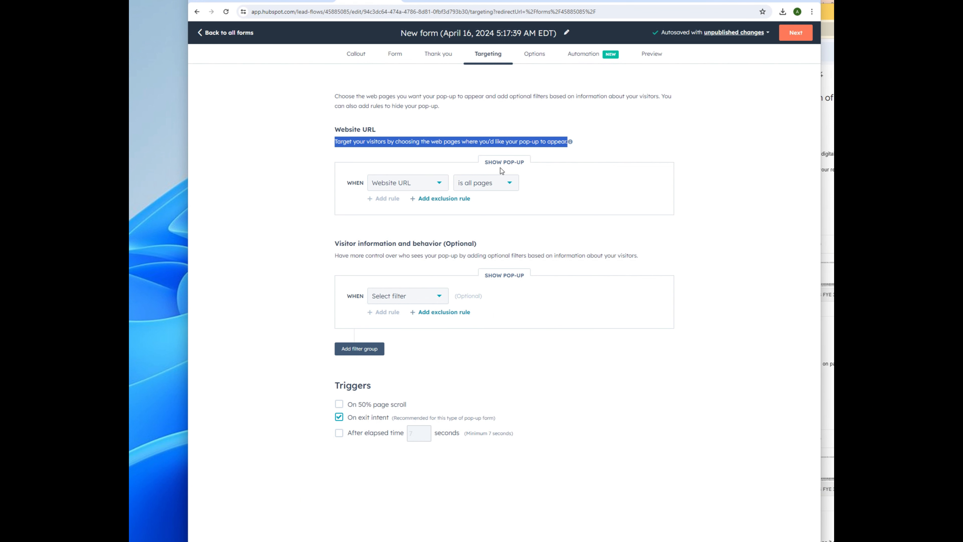
click(436, 184)
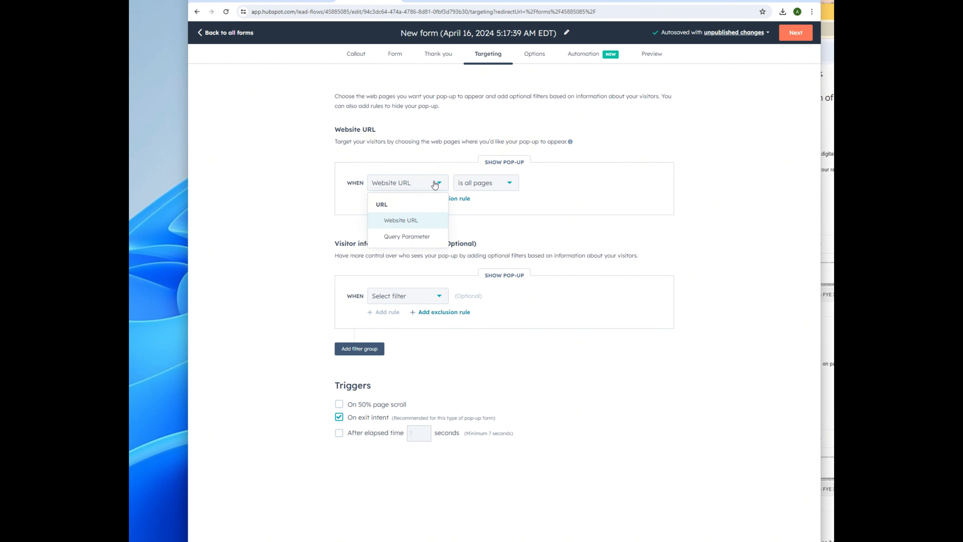
click(492, 188)
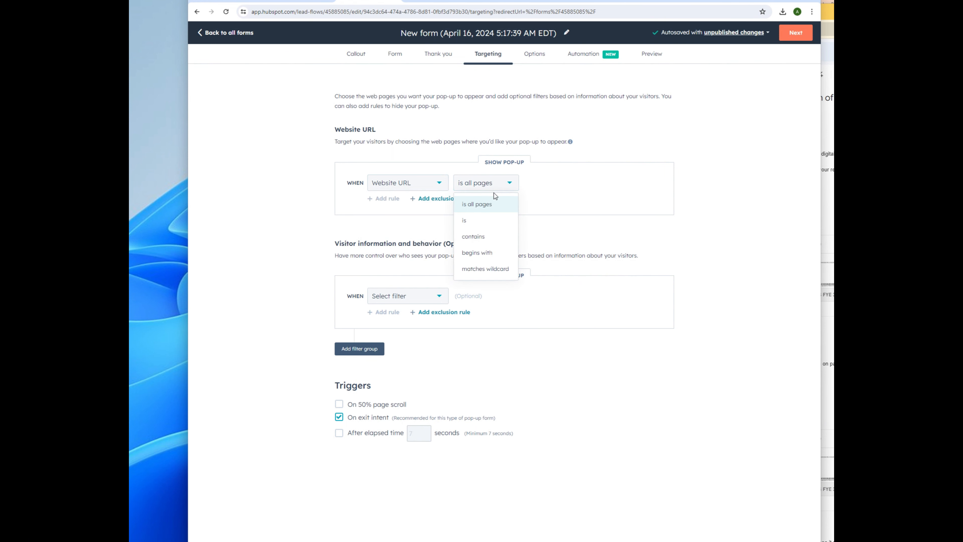
click(573, 193)
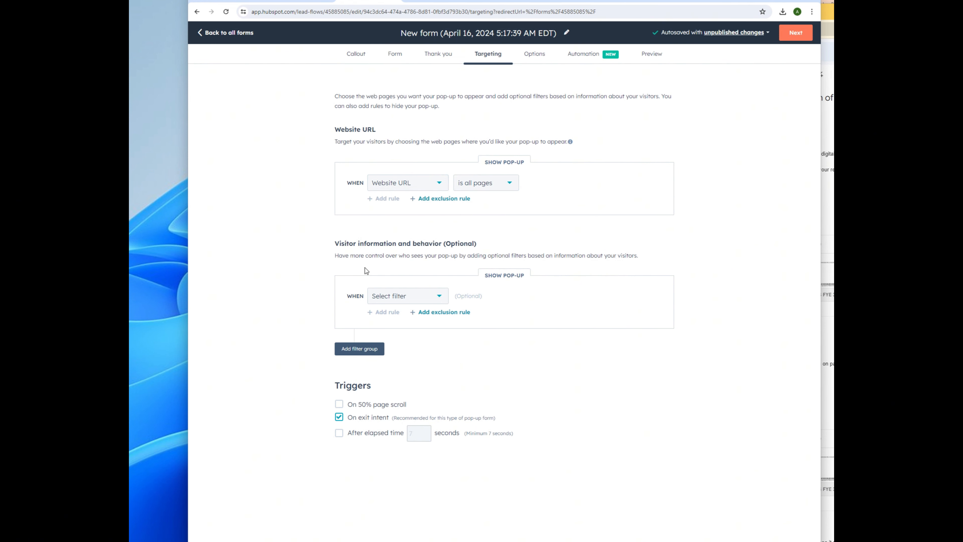
click(431, 298)
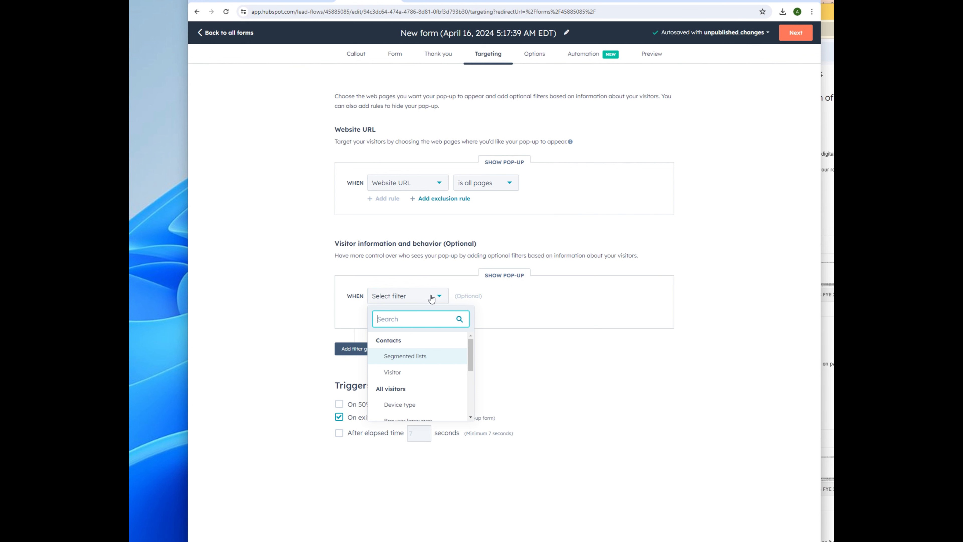
click(502, 299)
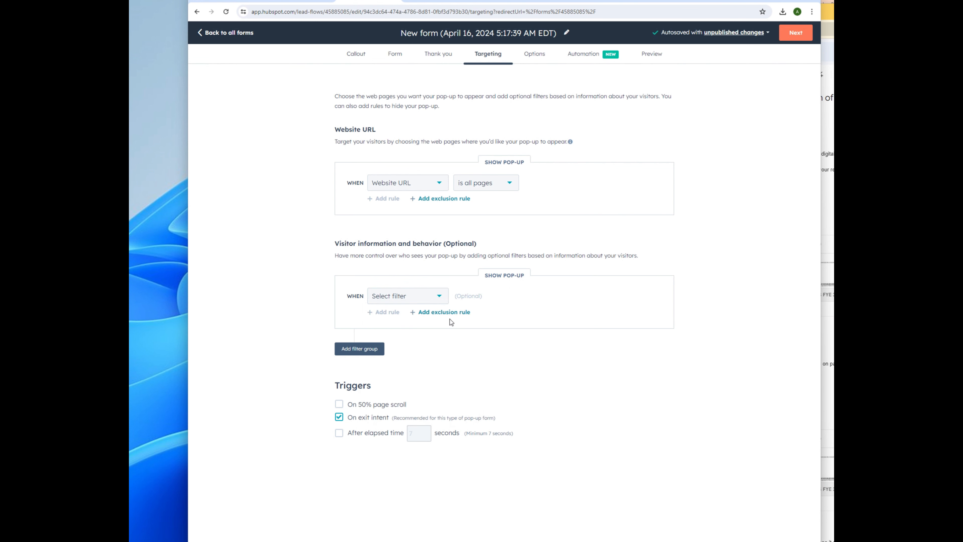
click(412, 301)
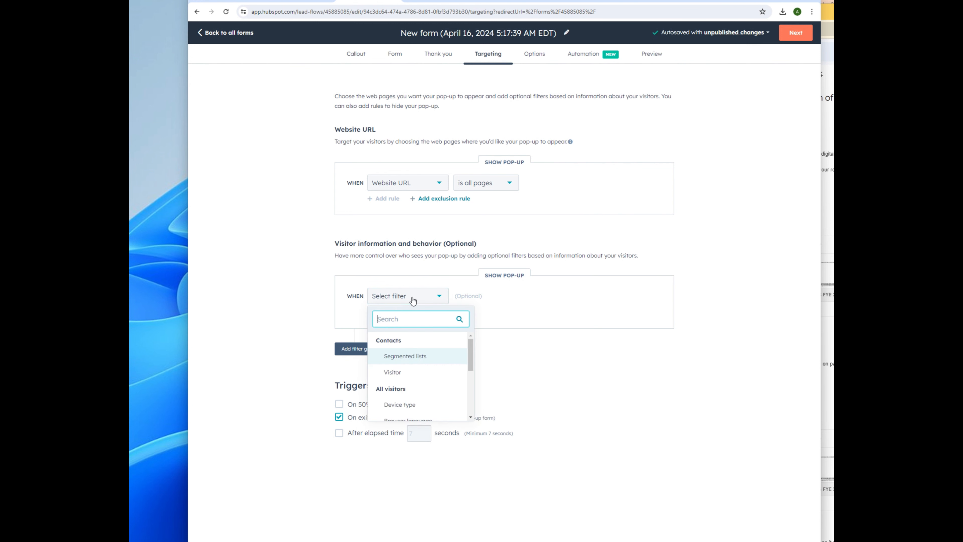
click(419, 379)
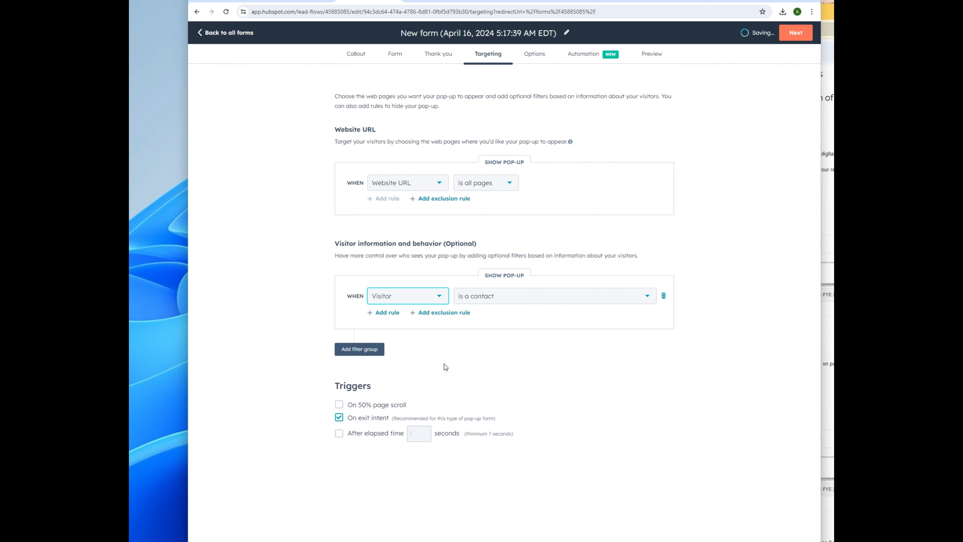
click(500, 304)
click(499, 334)
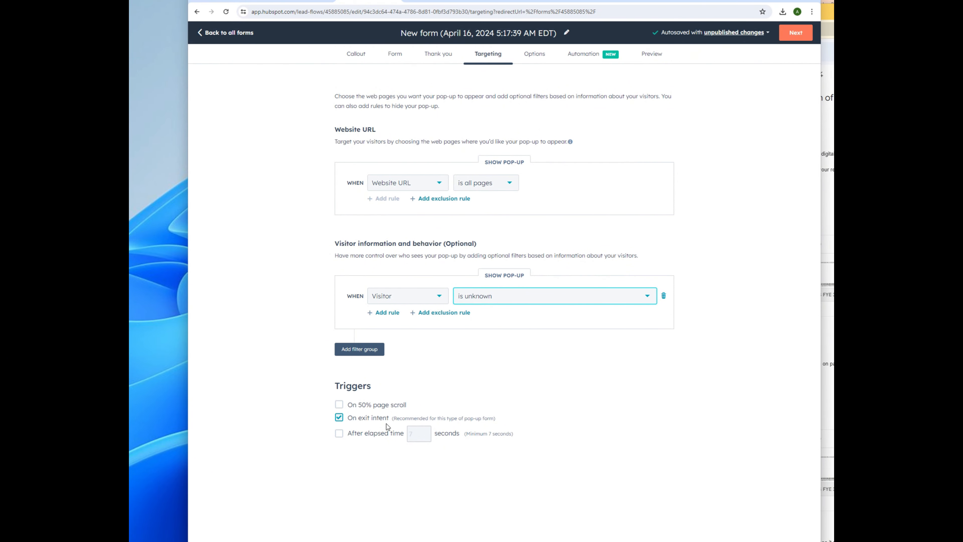
Step: Add the 50% page scroll trigger alongside exit intent, leaving elapsed time off
click(340, 405)
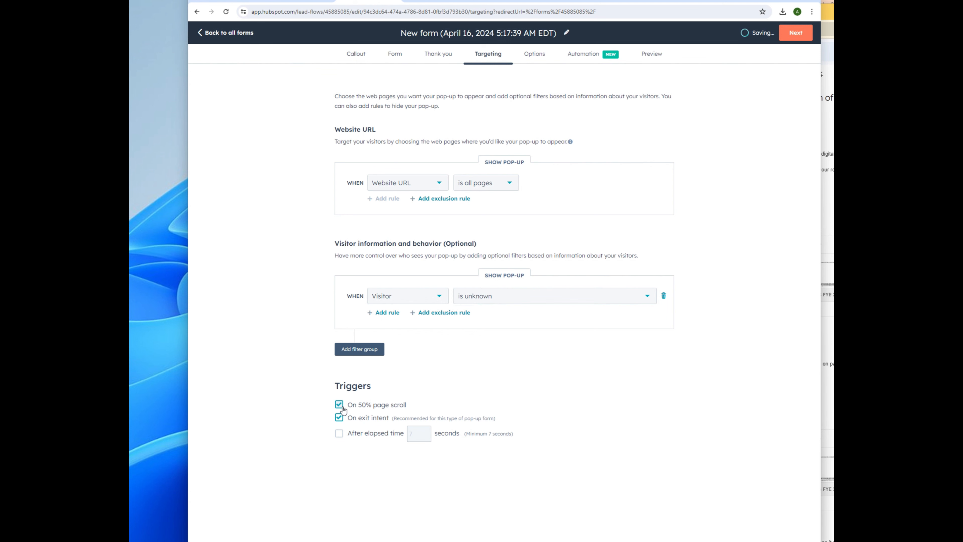
click(339, 404)
click(340, 436)
click(339, 433)
click(338, 404)
click(533, 54)
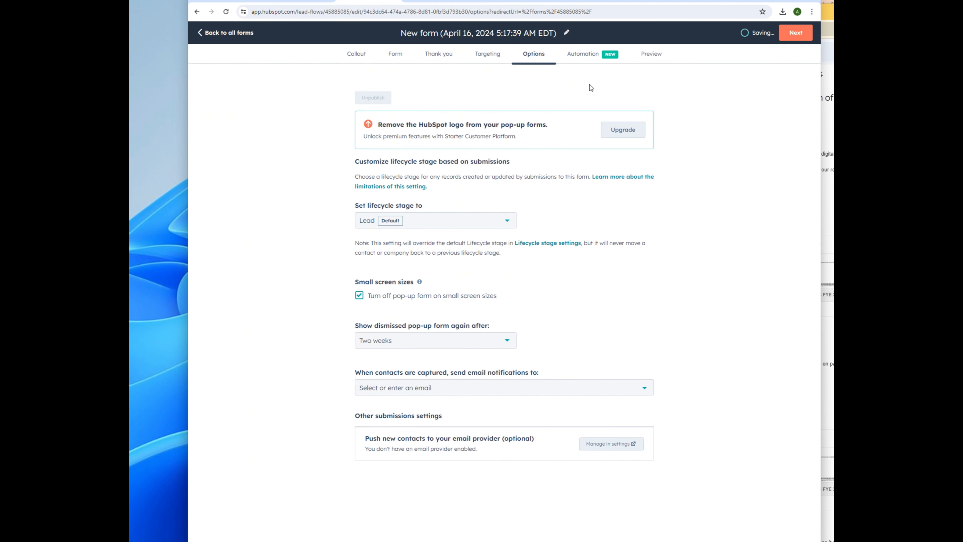
Step: Set new submissions' lifecycle stage to Subscriber, leaving notification recipients unchanged
click(421, 224)
click(388, 268)
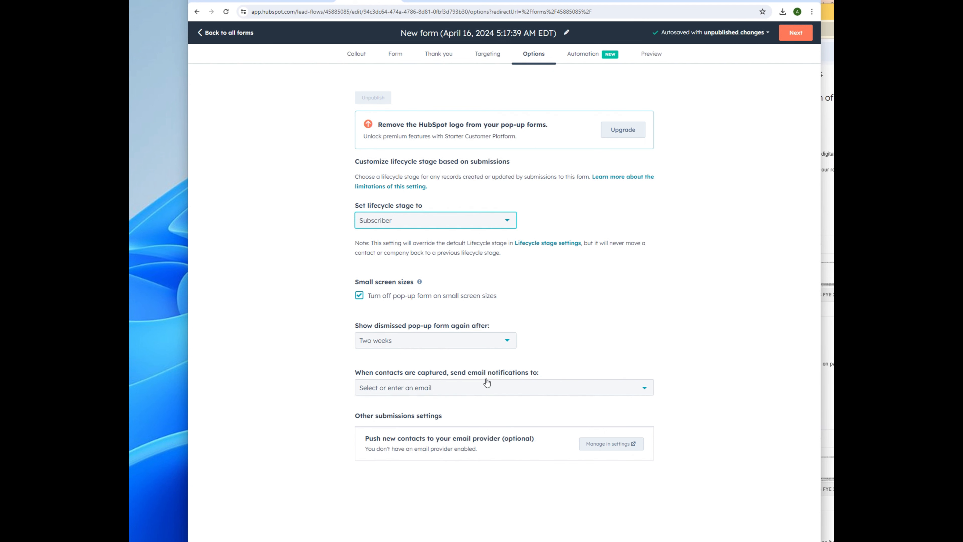
click(439, 387)
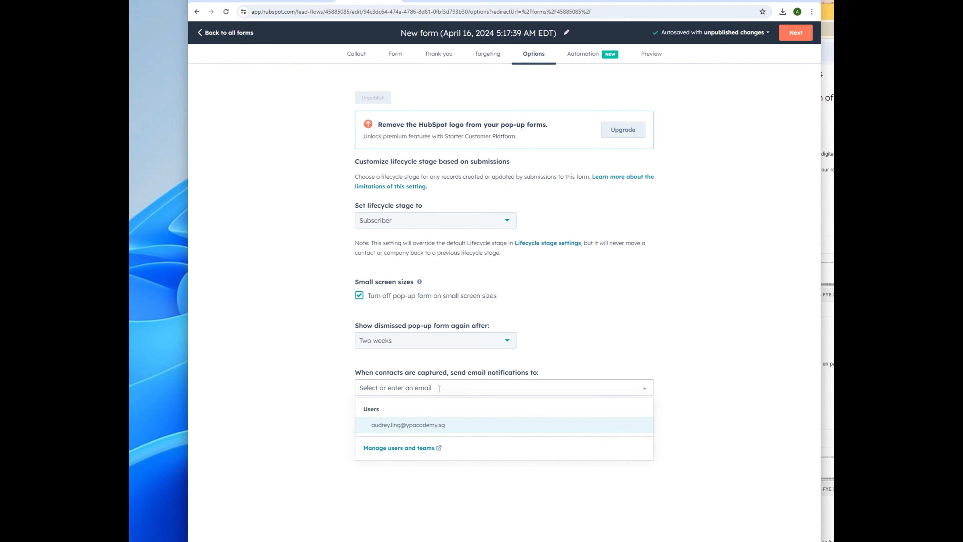
click(325, 391)
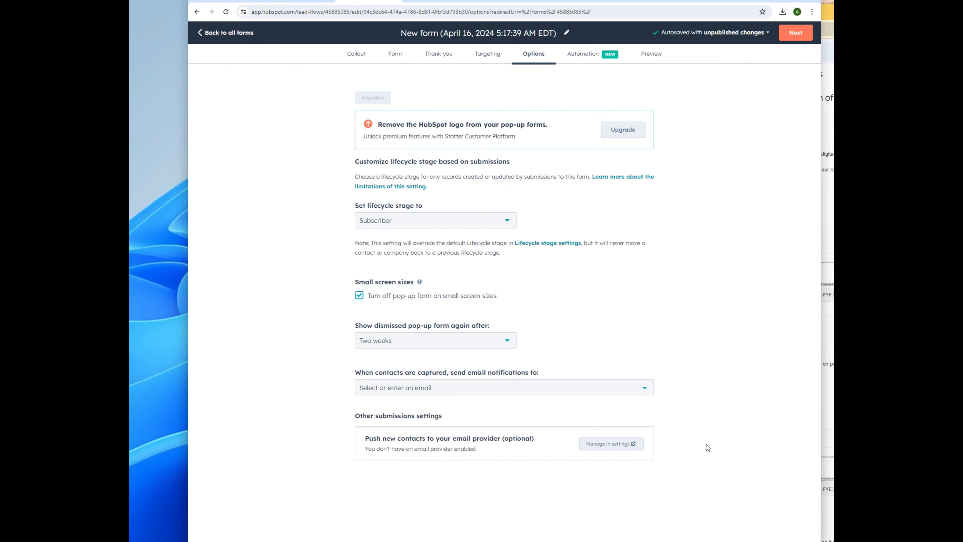
click(584, 57)
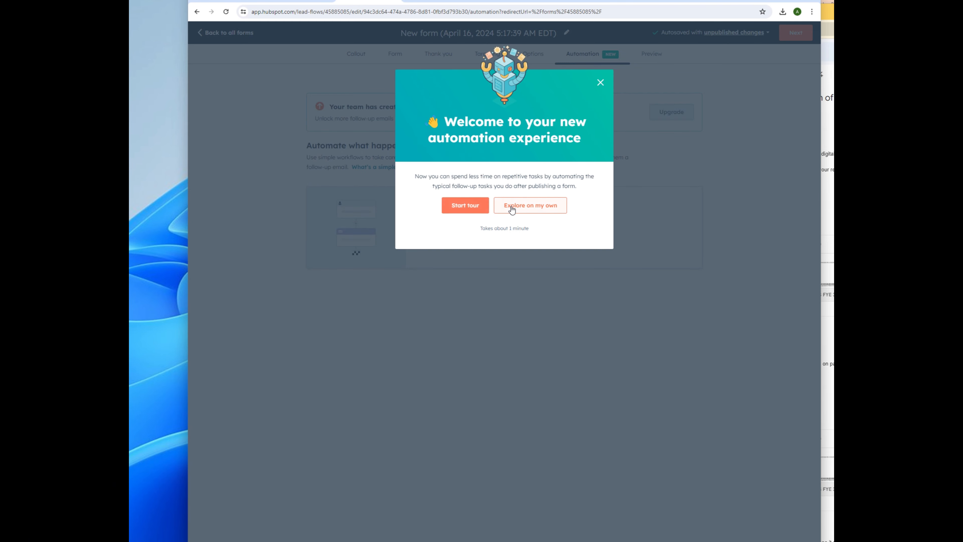
Step: Create the suggested follow-up email workflow and finish its guided tour
click(475, 208)
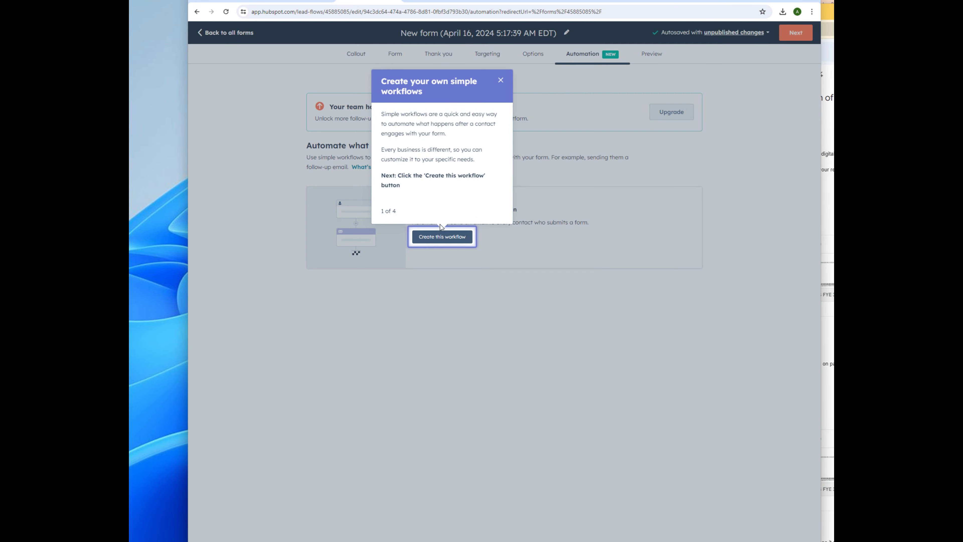
click(453, 238)
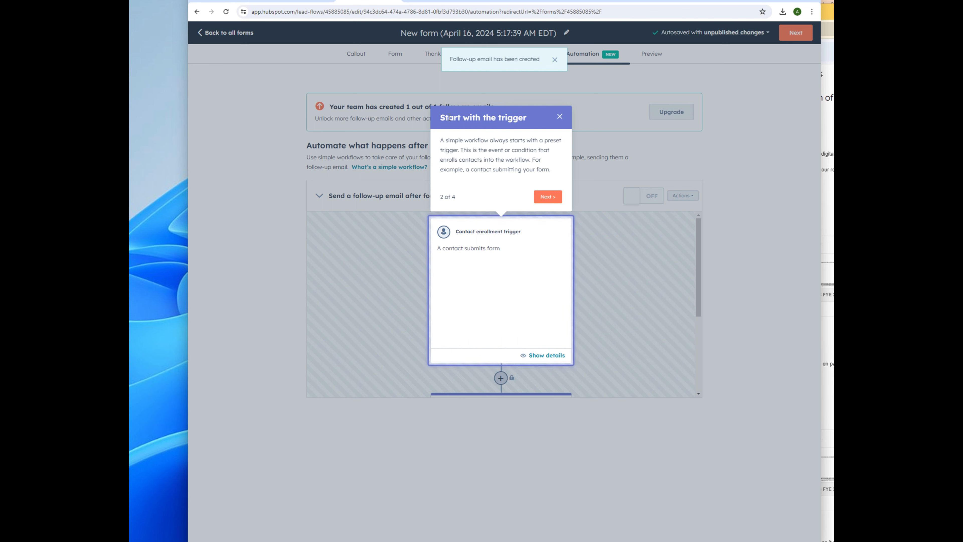
click(540, 197)
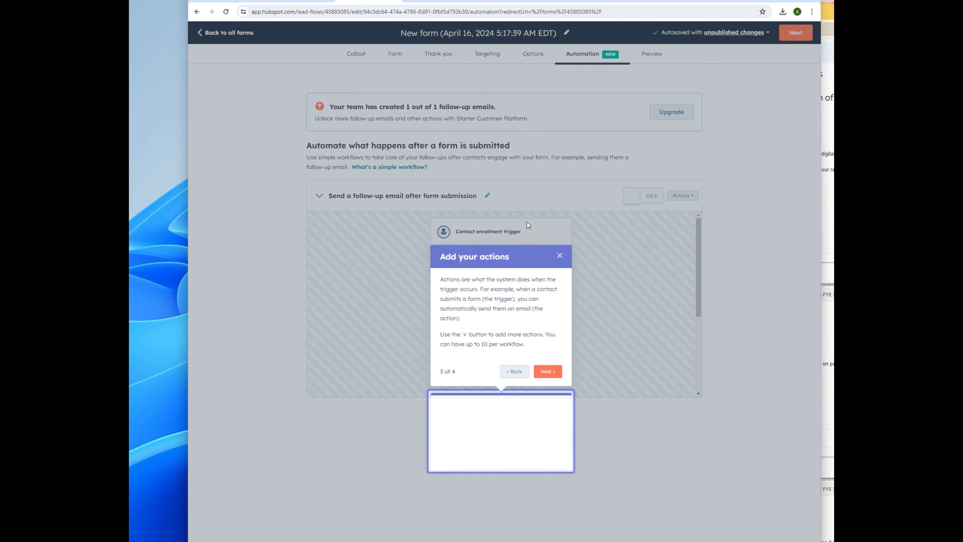
click(548, 371)
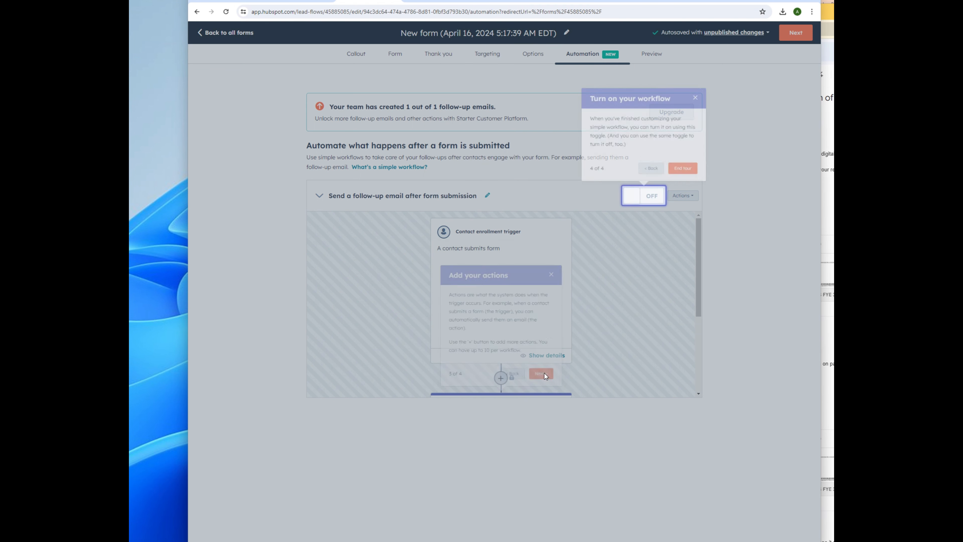
click(689, 167)
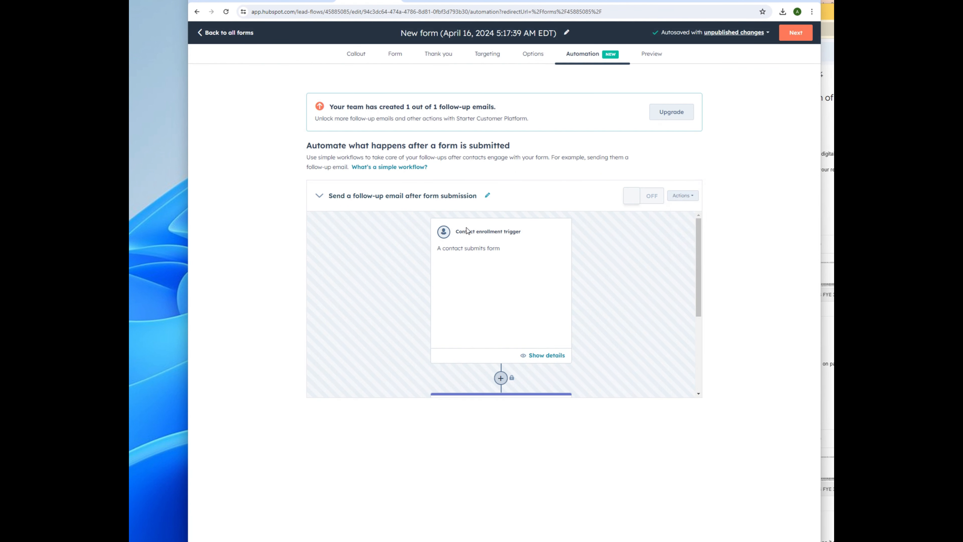
Step: Open the workflow's 1. Send email action and browse the emails available to send
scroll(512, 363, down, 2)
scroll(531, 361, up, 2)
click(546, 356)
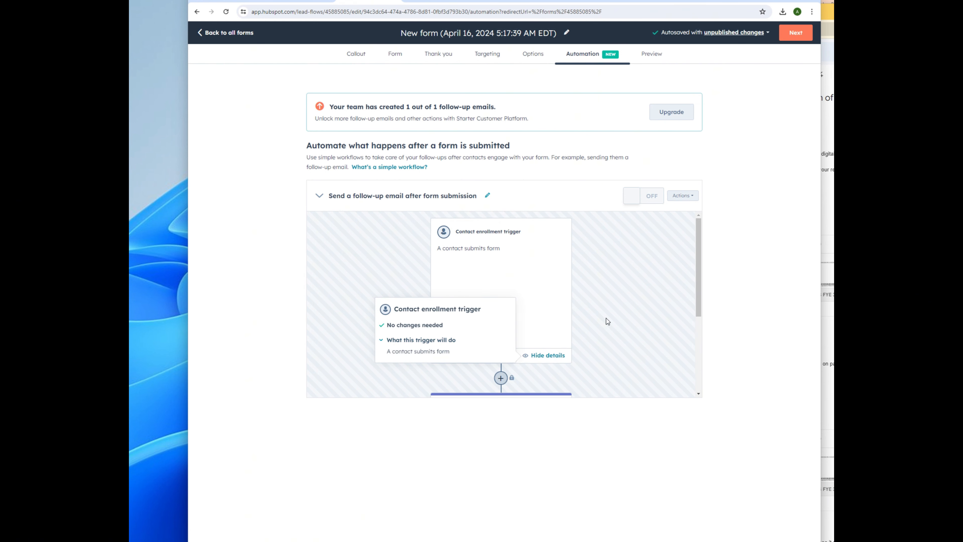
scroll(549, 326, down, 3)
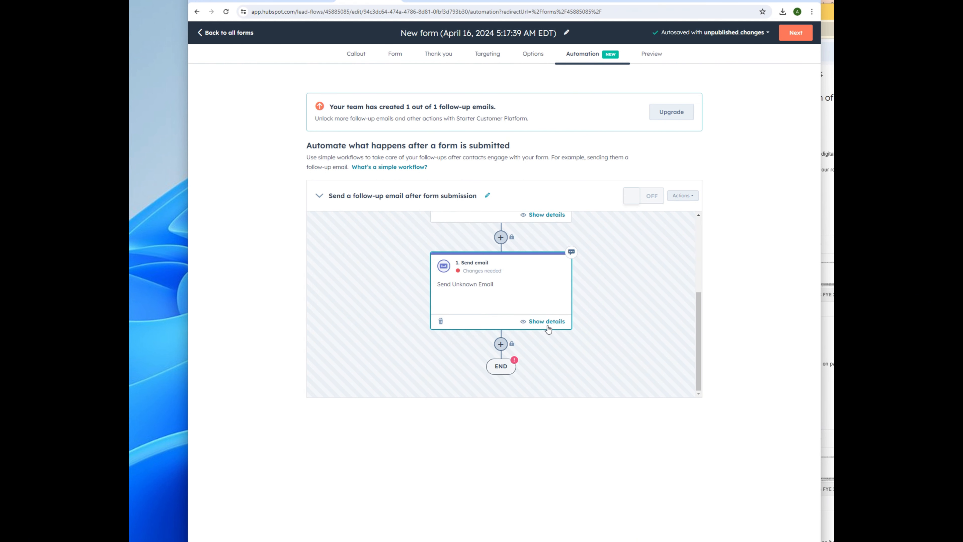
click(482, 286)
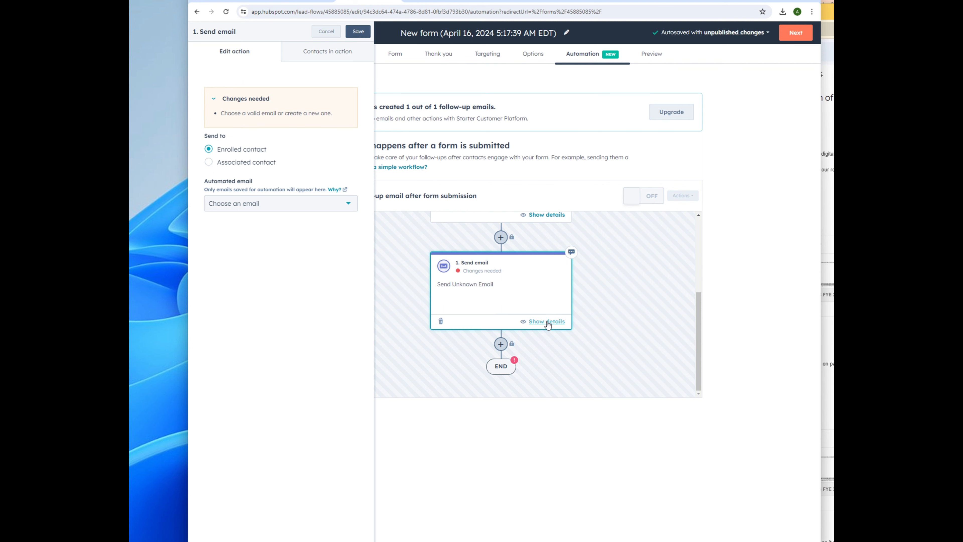
click(548, 322)
click(548, 322)
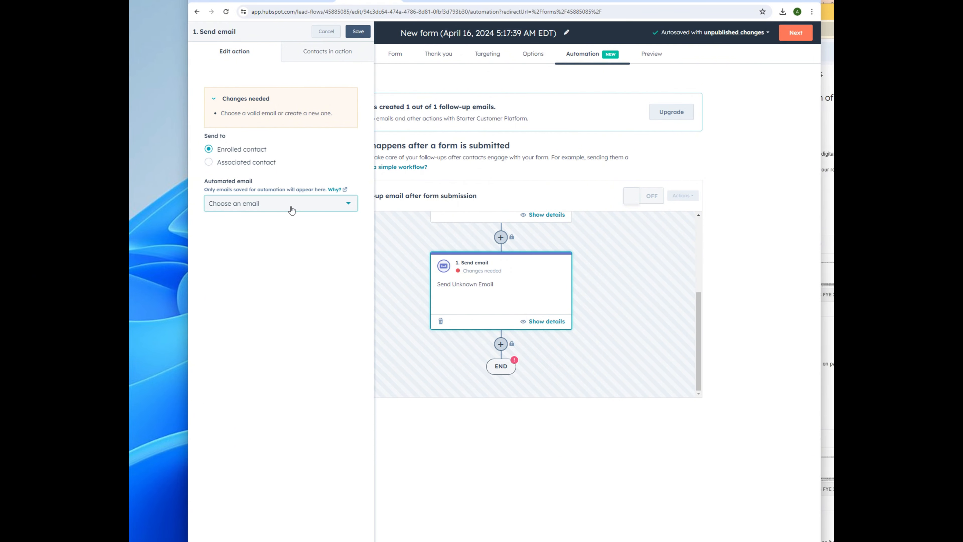
click(292, 209)
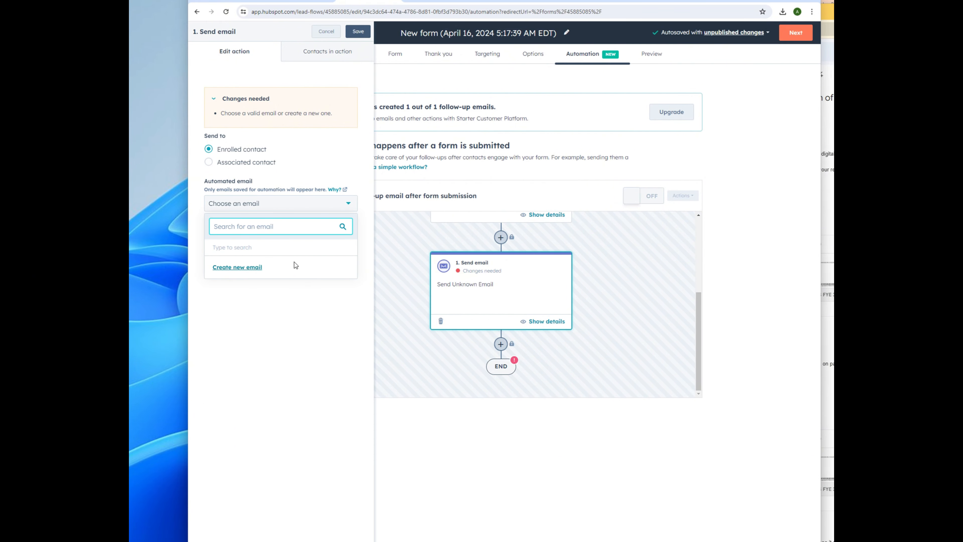
click(321, 52)
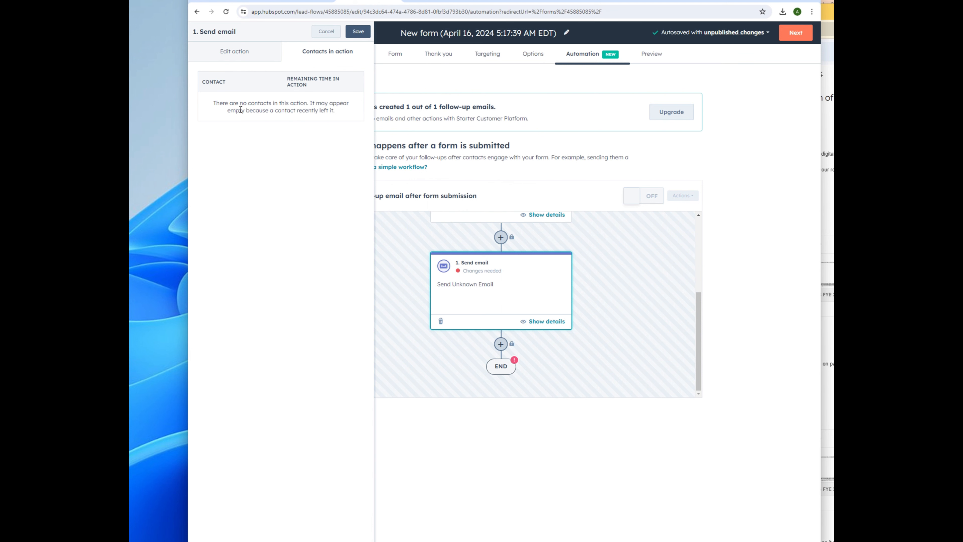
click(238, 58)
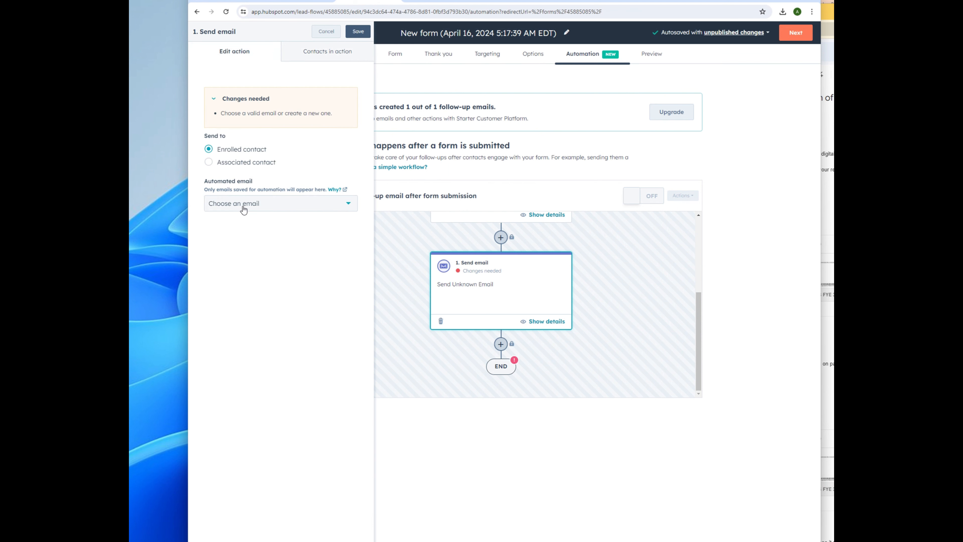
click(244, 209)
Step: Start a new follow-up email and go to manage its email footer settings
click(248, 267)
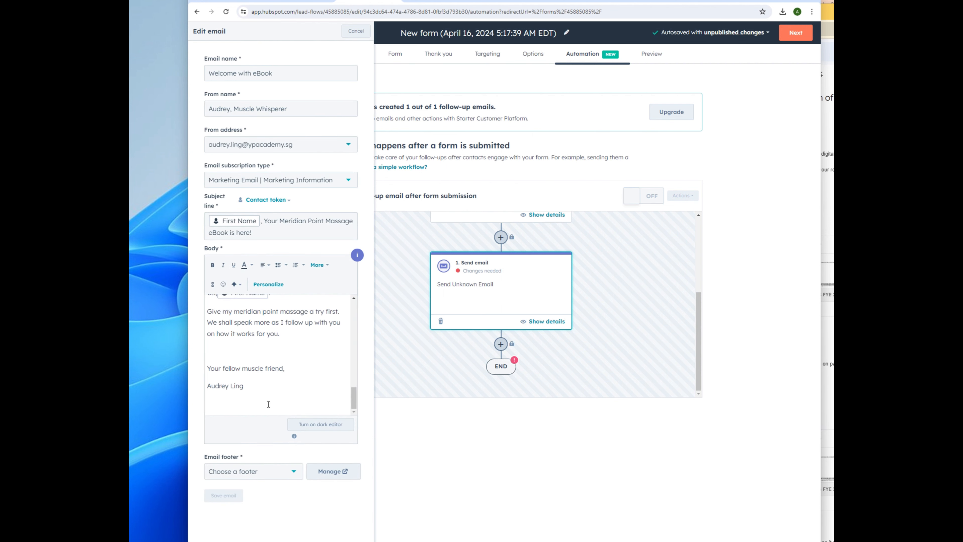
click(275, 477)
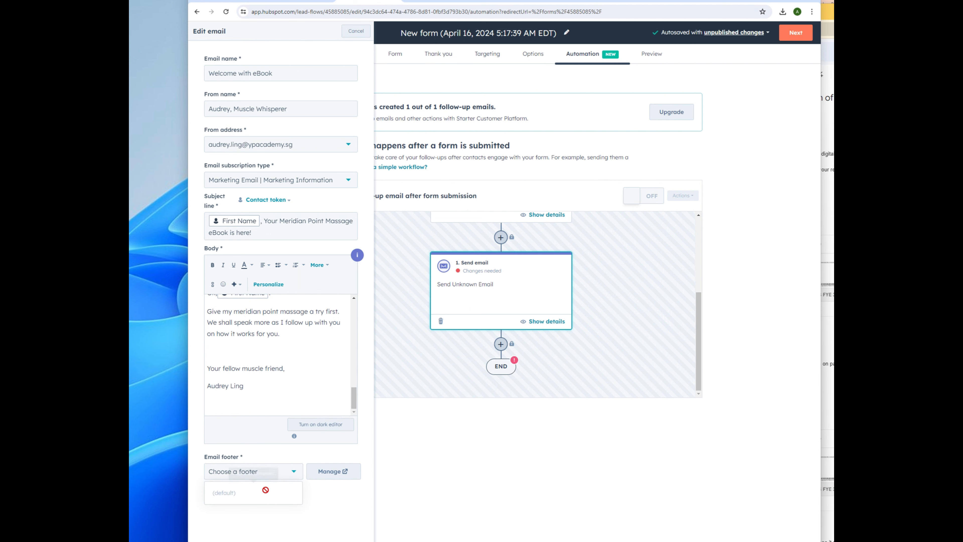
click(337, 473)
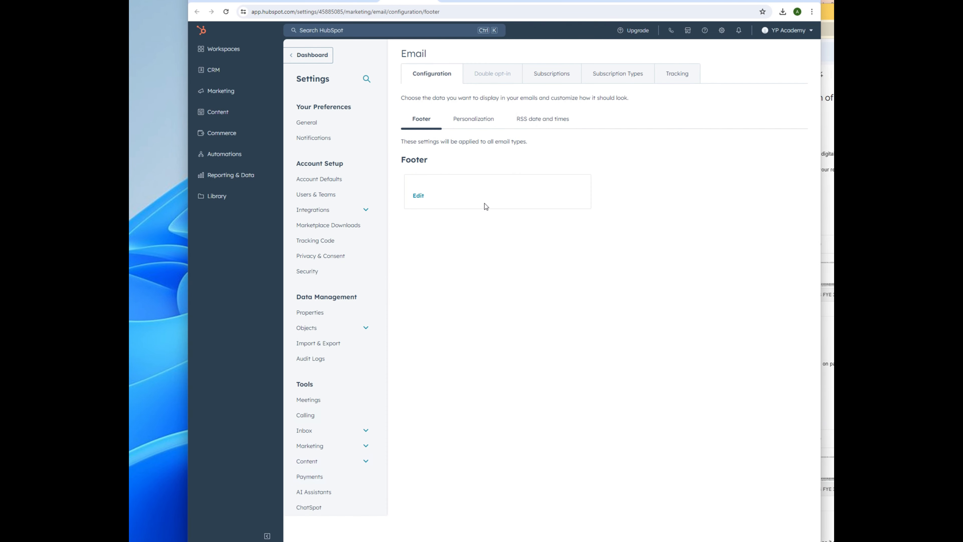
Step: Edit the email footer and enter the company name 'Alson Massage Guru'
click(419, 196)
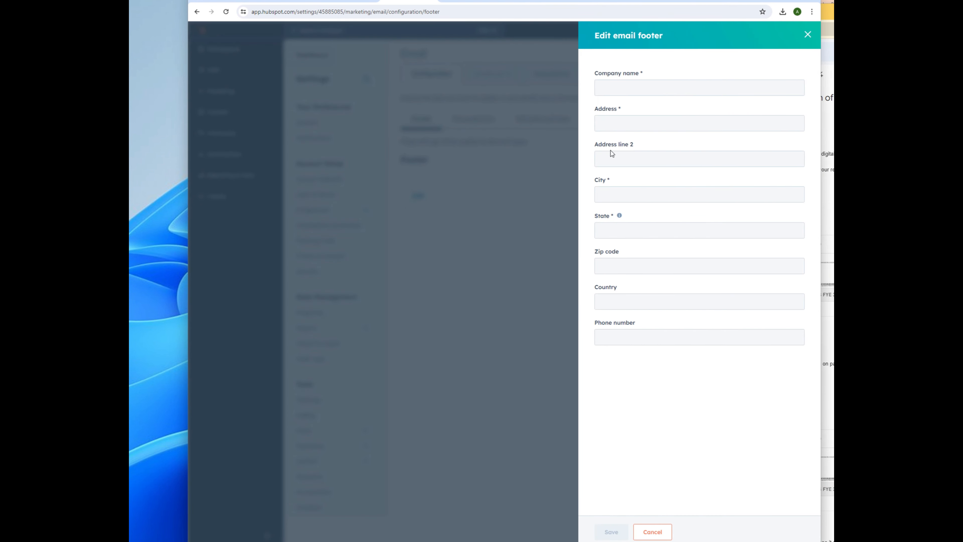
click(667, 85)
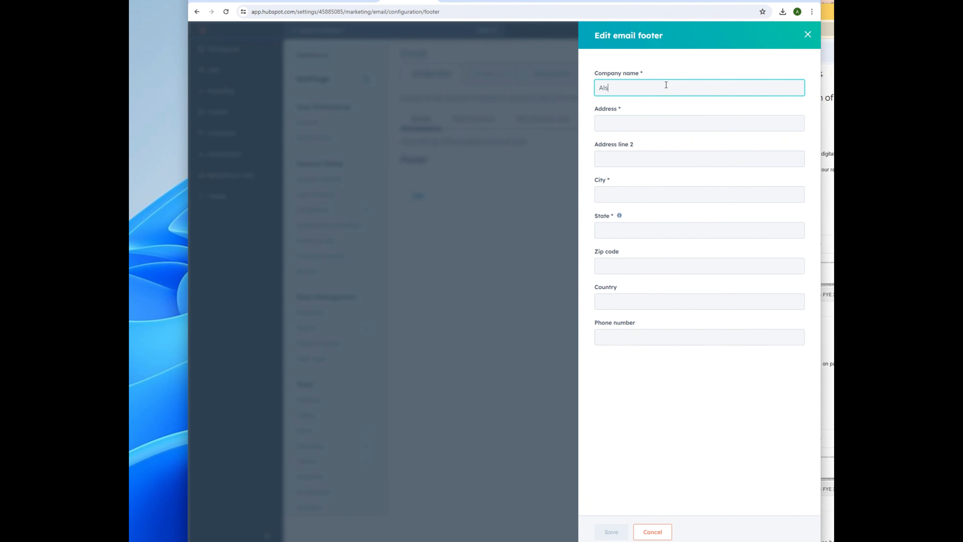
text(Alson Massage Guru)
click(641, 123)
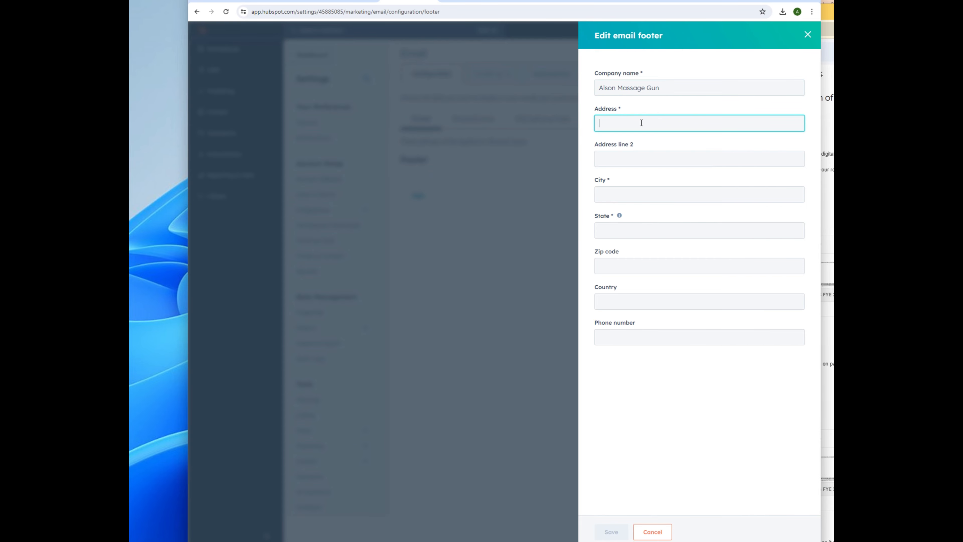
Step: Paste the looked-up business address, clear the zip code, and save the footer for all emails
click(739, 0)
text(marina bay sands address)
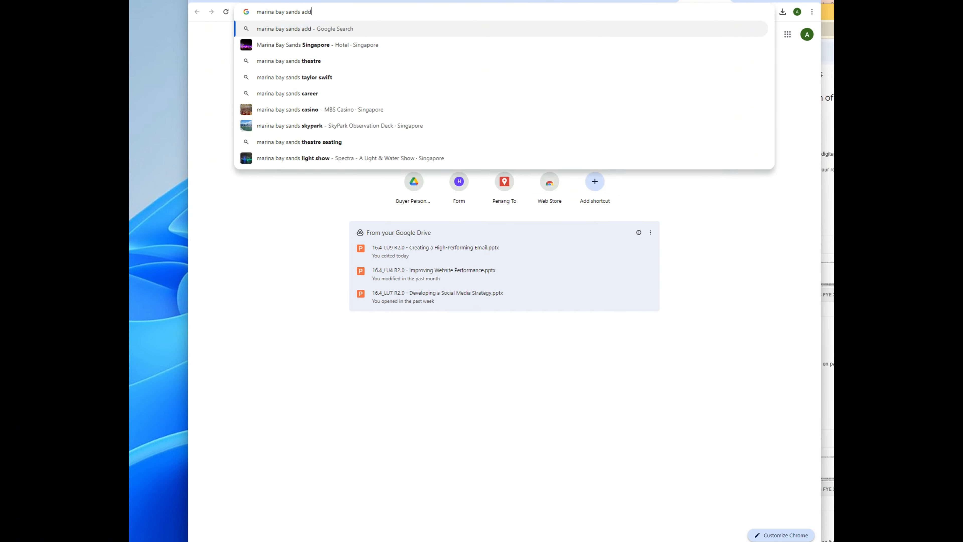
key(Return)
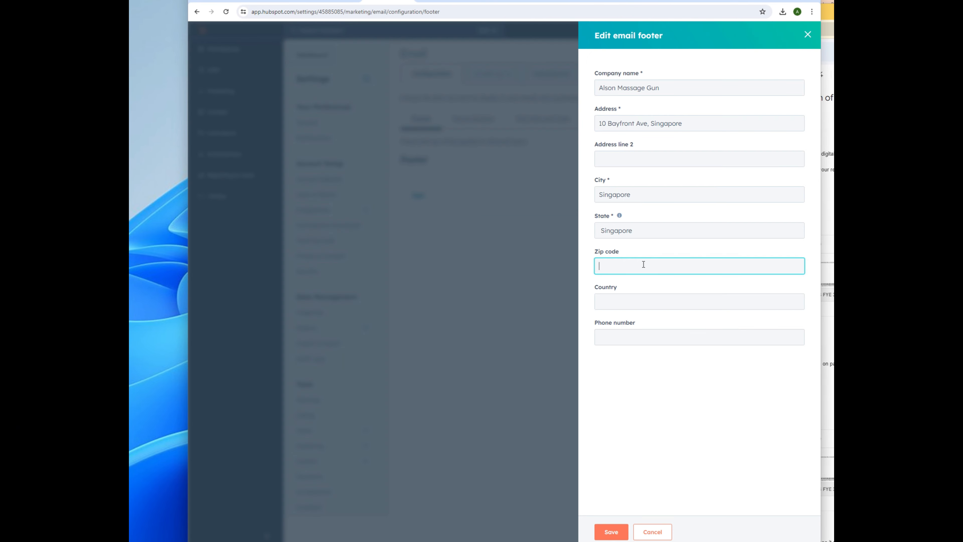
text(018956)
drag(650, 124, 748, 126)
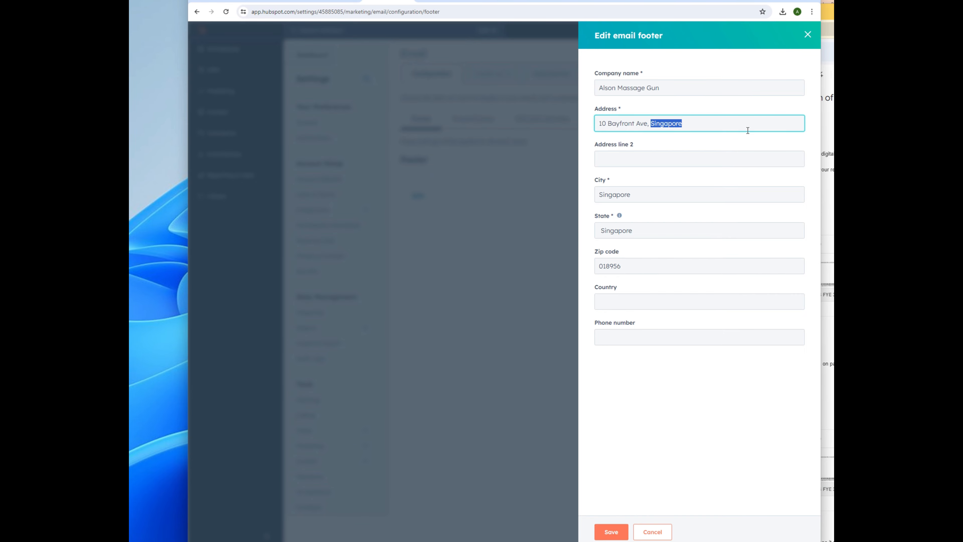
key(BackSpace)
drag(628, 265, 565, 265)
key(BackSpace)
click(612, 531)
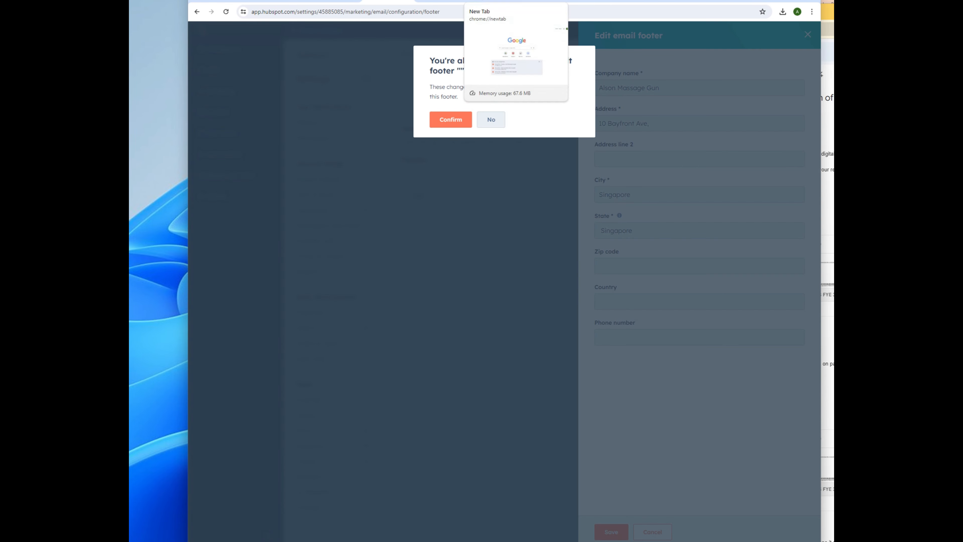
click(449, 119)
Step: Review the Personalization, Double opt-in, Subscriptions and Tracking settings, then return to the pop-up's Automation
click(474, 118)
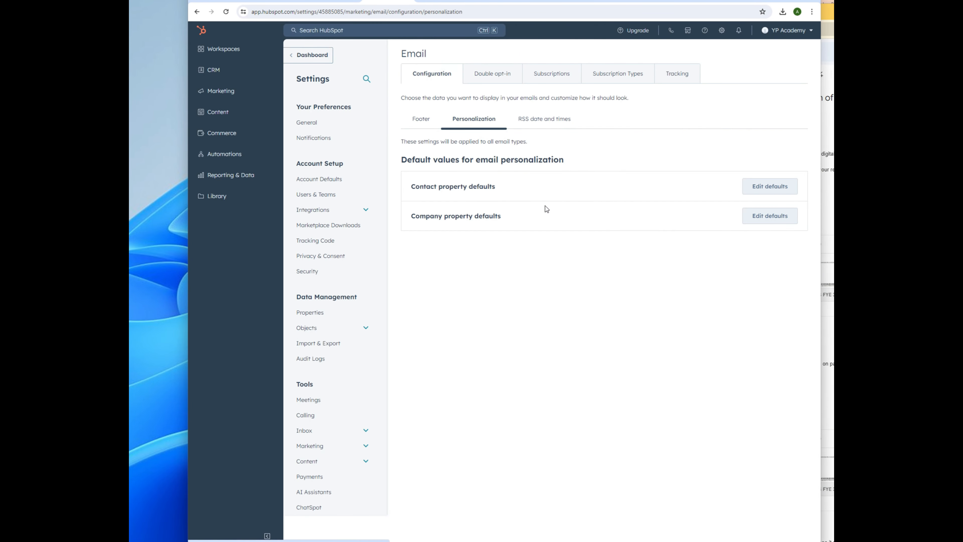
click(422, 119)
click(490, 73)
click(552, 76)
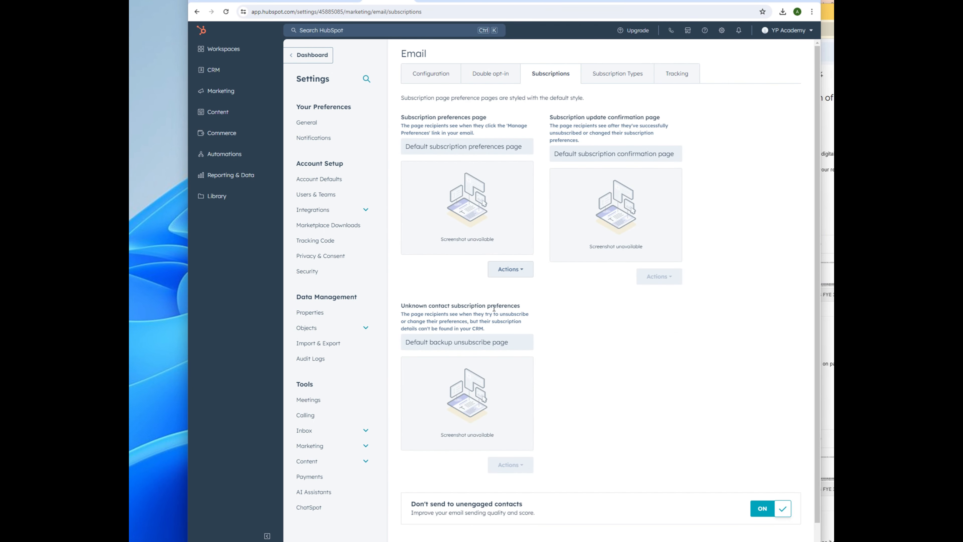
click(626, 75)
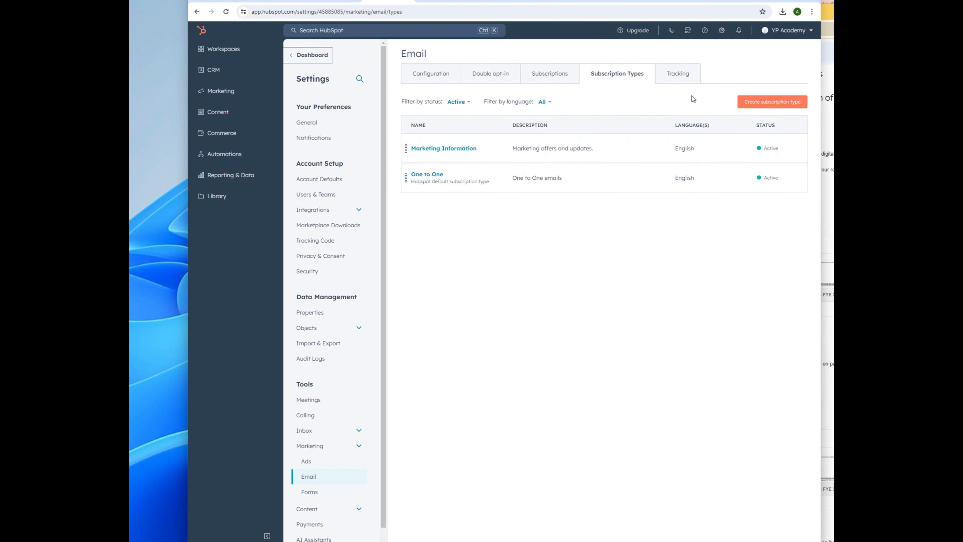
click(678, 73)
scroll(569, 266, down, 1)
click(457, 76)
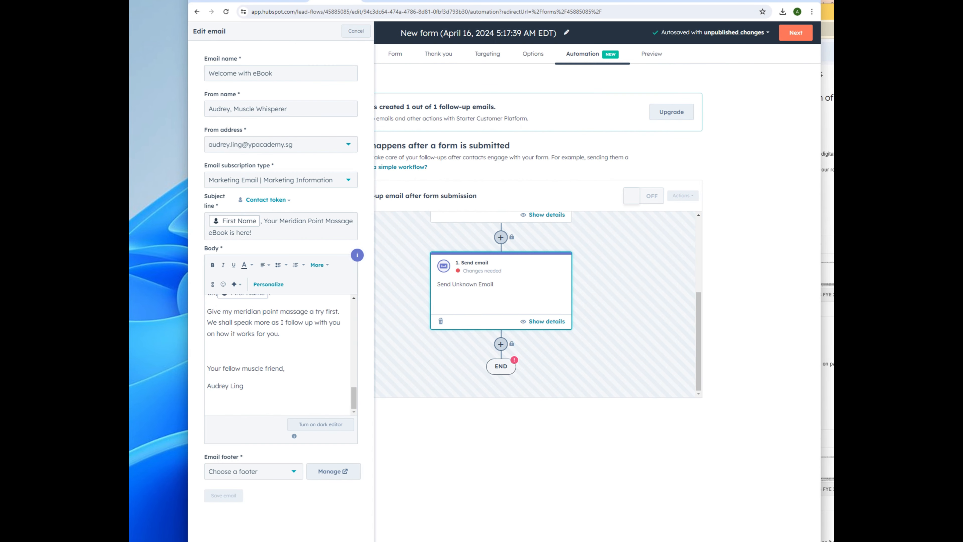
click(226, 12)
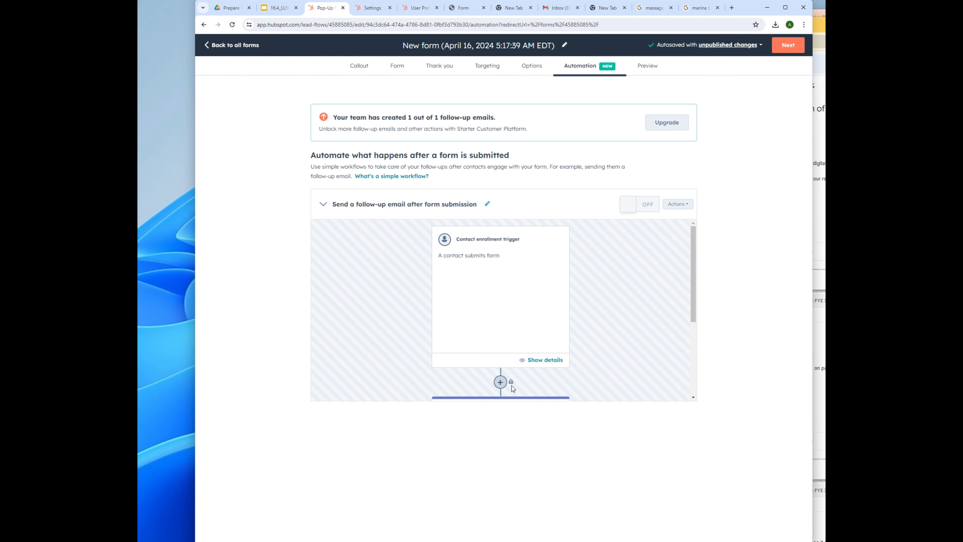
Step: Create a new email from the Send email step using the (default) footer
scroll(511, 385, down, 3)
click(479, 304)
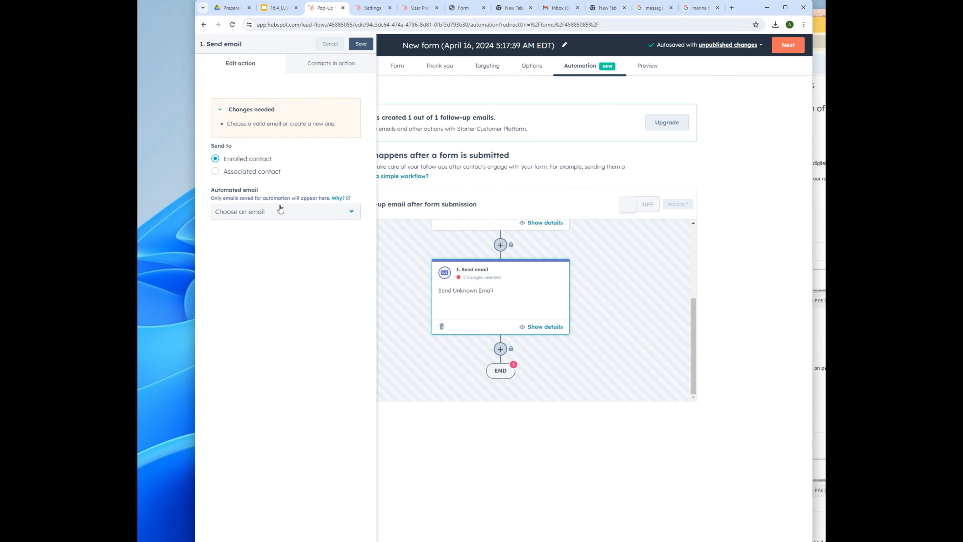
click(308, 211)
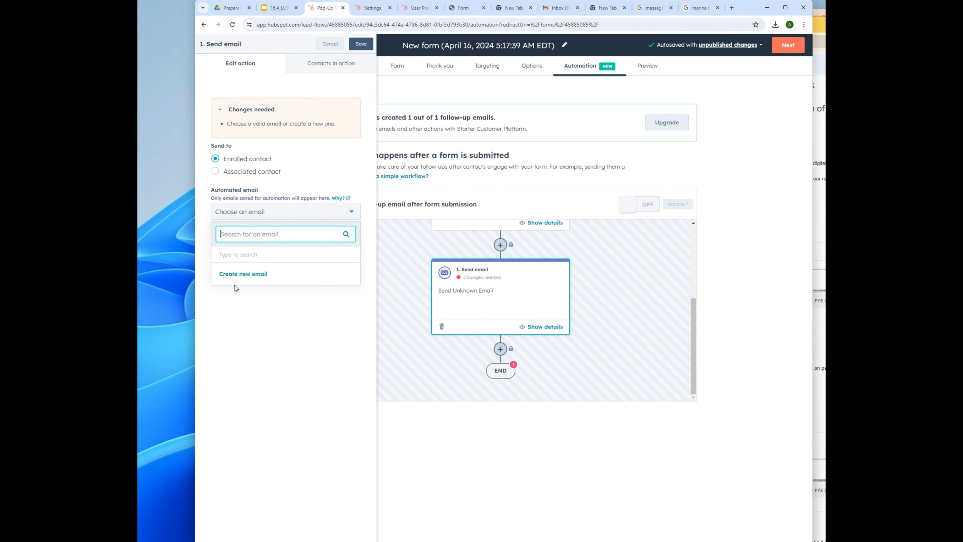
click(244, 275)
click(273, 281)
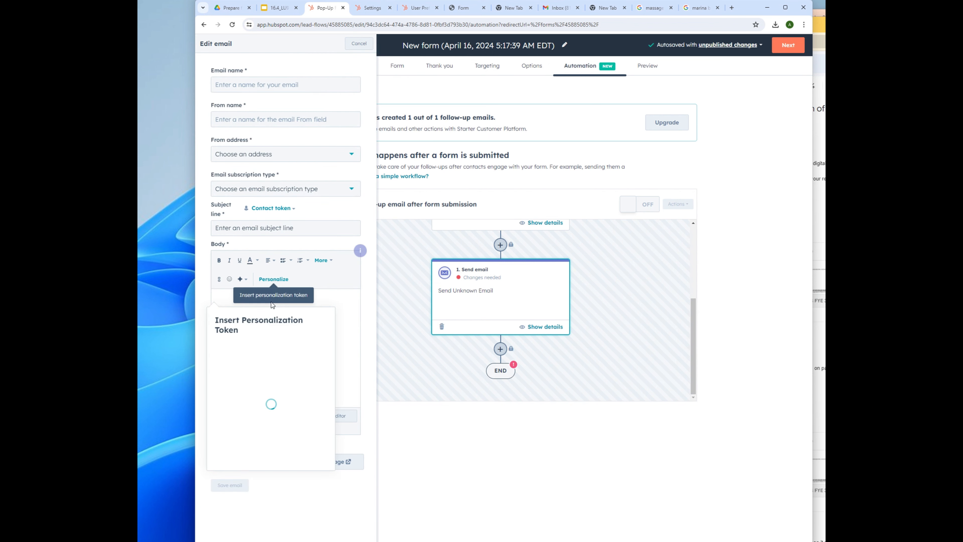
click(341, 346)
click(273, 470)
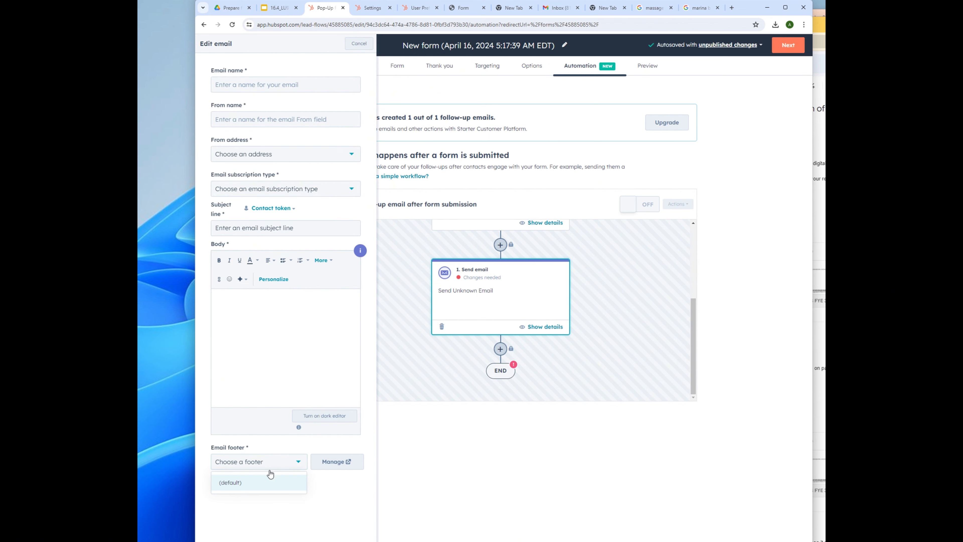
click(251, 483)
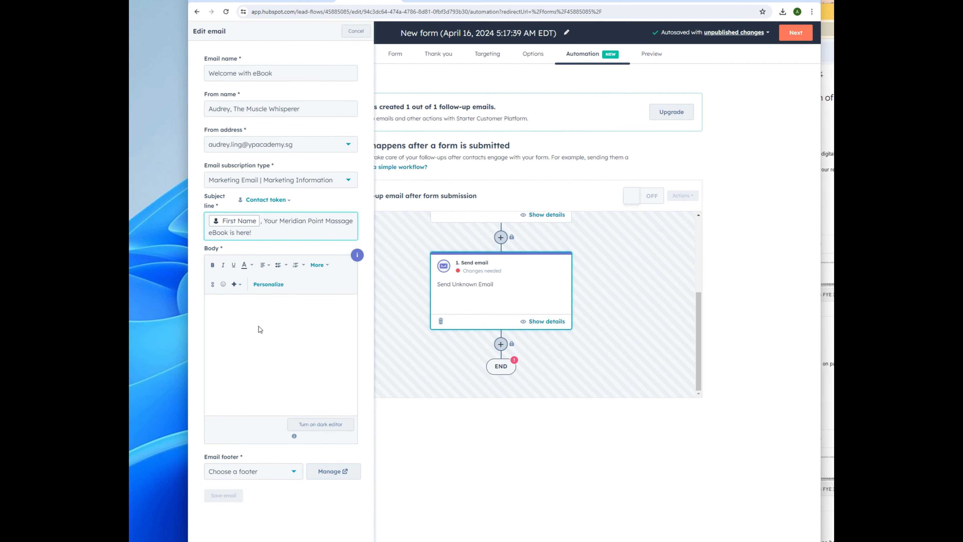
click(266, 344)
Step: Open the body with 'Hello' plus the First Name token, then 'It's finally here!'
text(Hello)
click(274, 279)
text(first)
click(272, 410)
text(,)
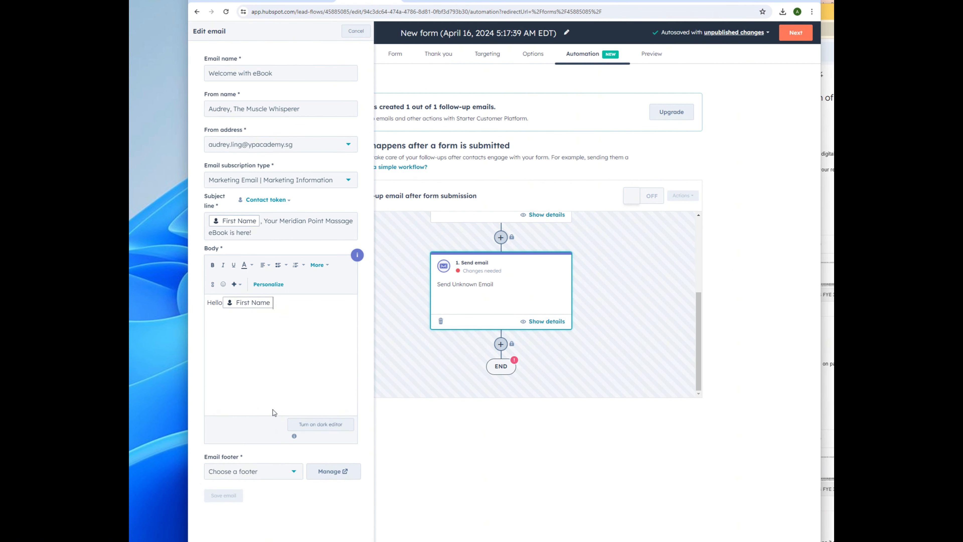
key(Return)
text(It's finally here!)
key(Return)
Step: Add paragraphs about publishing the eBook and hating sore, lethargy-causing muscle knots
text(The)
key(BackSpace)
key(BackSpace)
key(BackSpace)
text(It took sometime to publish this eBook really.)
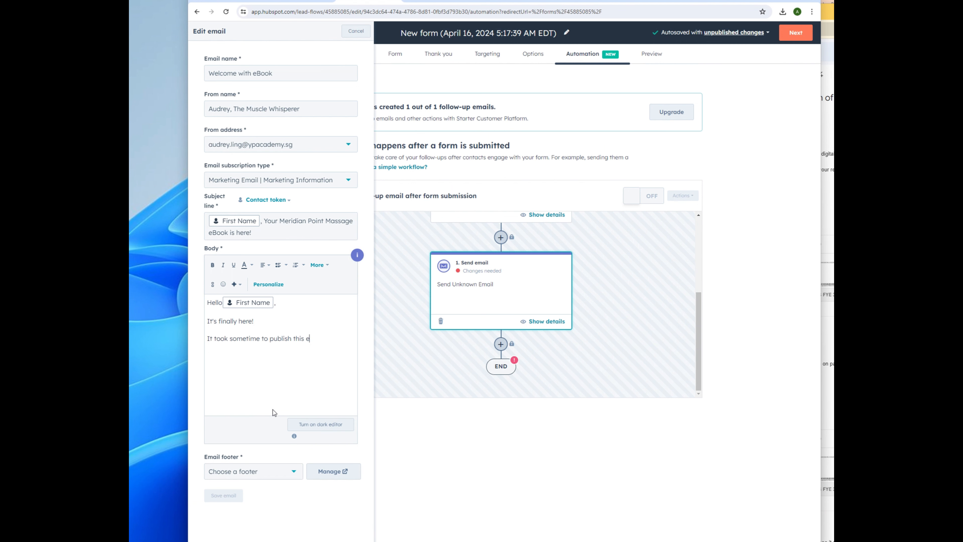
key(BackSpace)
key(BackSpace)
key(BackSpace)
key(BackSpace)
key(BackSpace)
key(BackSpace)
key(BackSpace)
key(BackSpace)
text(. I wasn't sure if I should do it at first but thankfu)
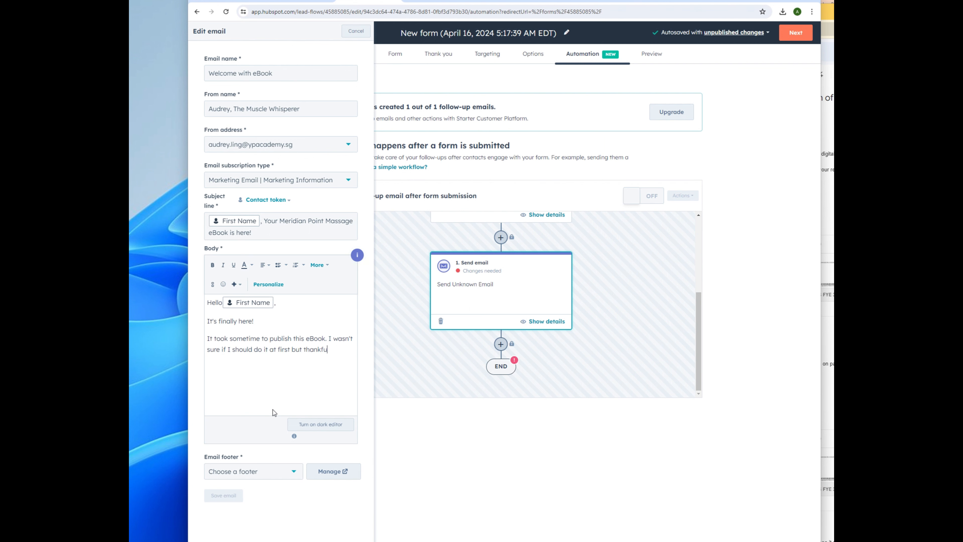
text(lly, my community has cheered me on to )
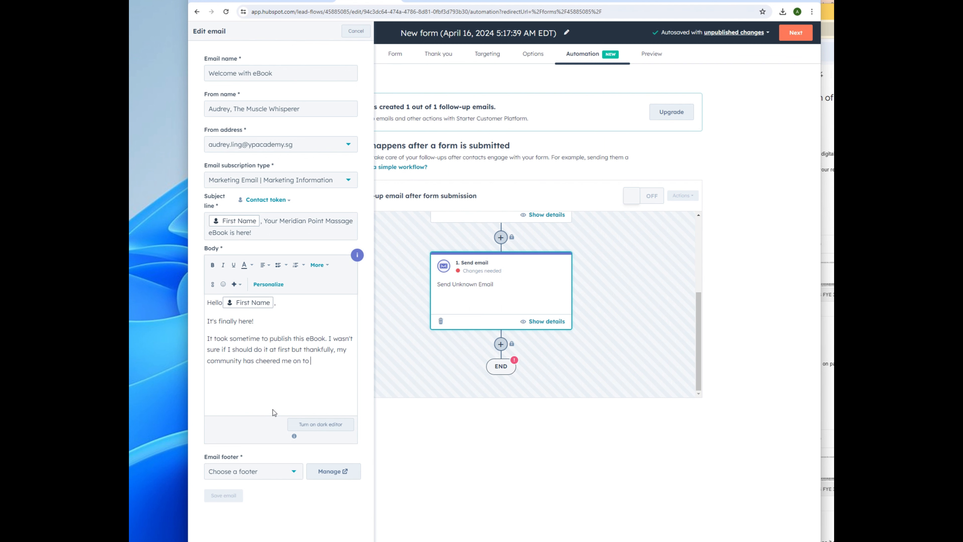
text(trust in myself and my passion.)
key(Return)
text(I don't know about you, but...)
key(Return)
text(I)
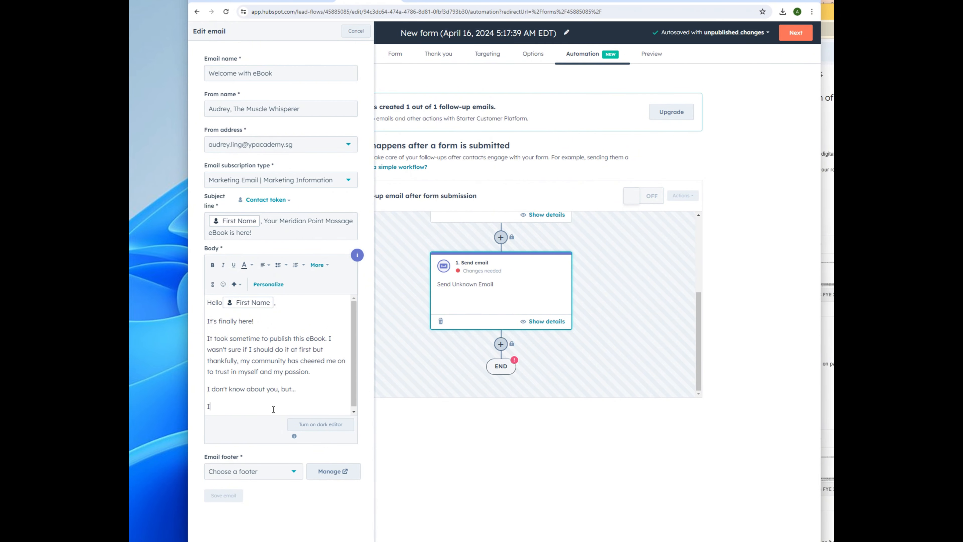
text( HATE those muscle knots.)
key(Return)
text(The sore)
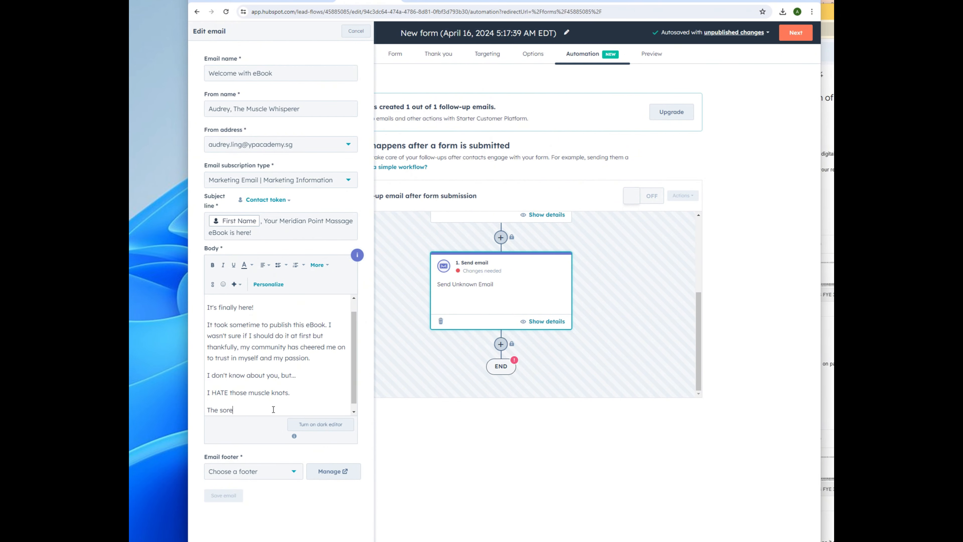
text( hampers my day, and it makes me feel letha)
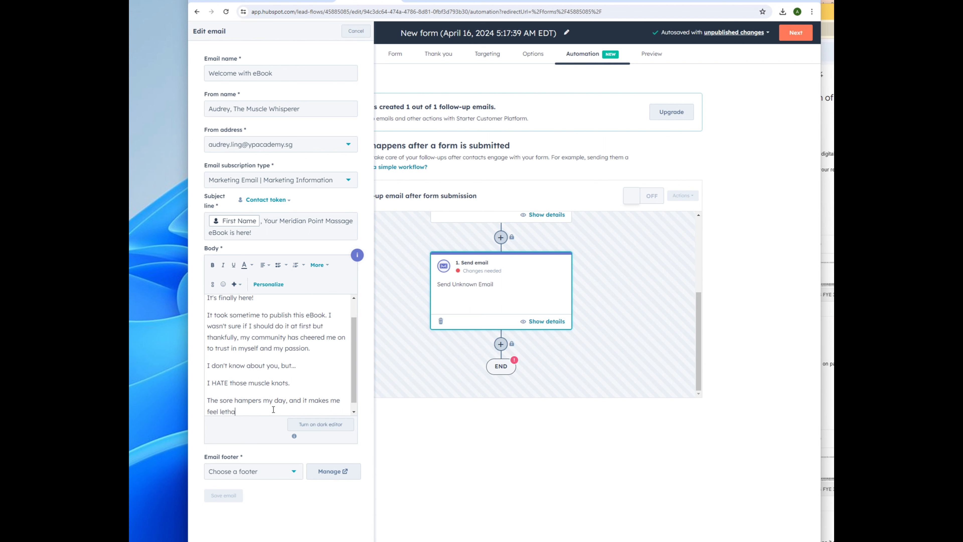
text(rgic.)
Step: Correct 'lethargic' and add paragraphs on numbness, the chiropractor and targeting meridian points
right_click(230, 412)
click(281, 277)
text(My posture was affected by it and eventually it bec)
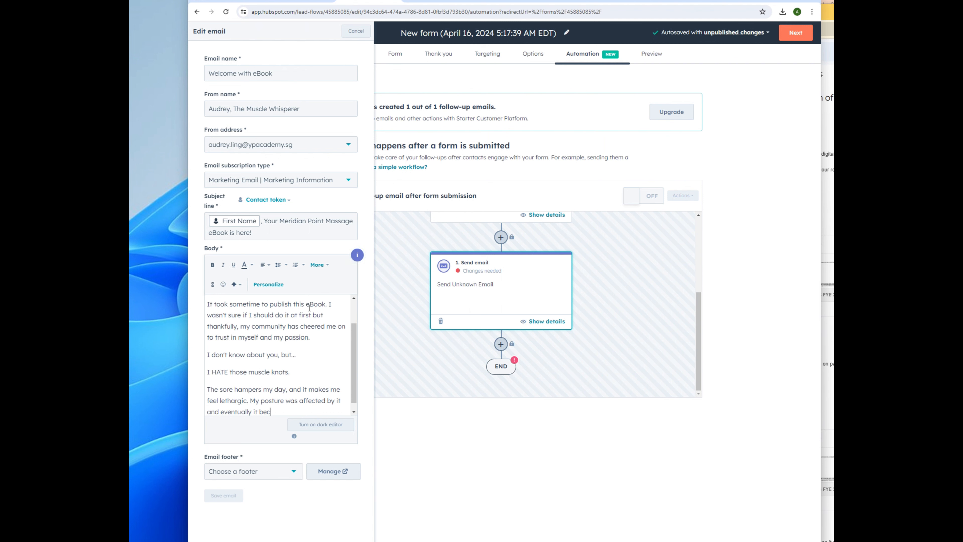
text(ame numb.)
key(Return)
text(I went to my chiropractor and my tit tar sifu to solve this issue that was affecting my sleep and wo)
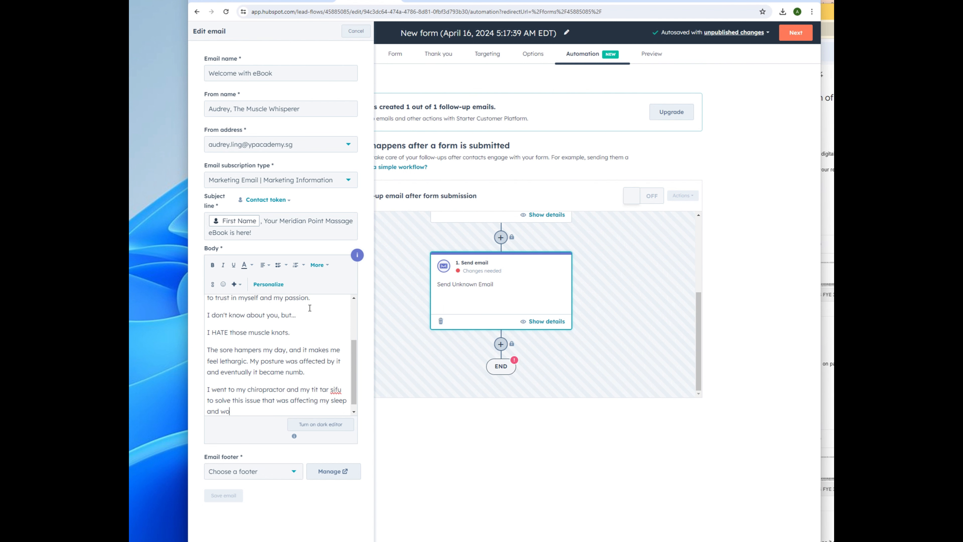
text(rk for the longest time.)
key(Return)
text(That's when I real)
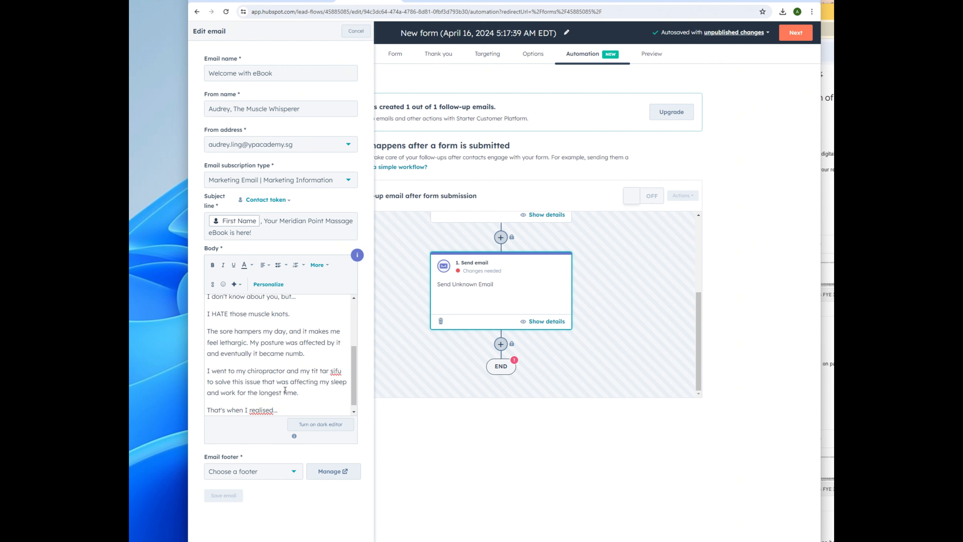
text(ised...)
key(Return)
text(Targeting the right meridian point)
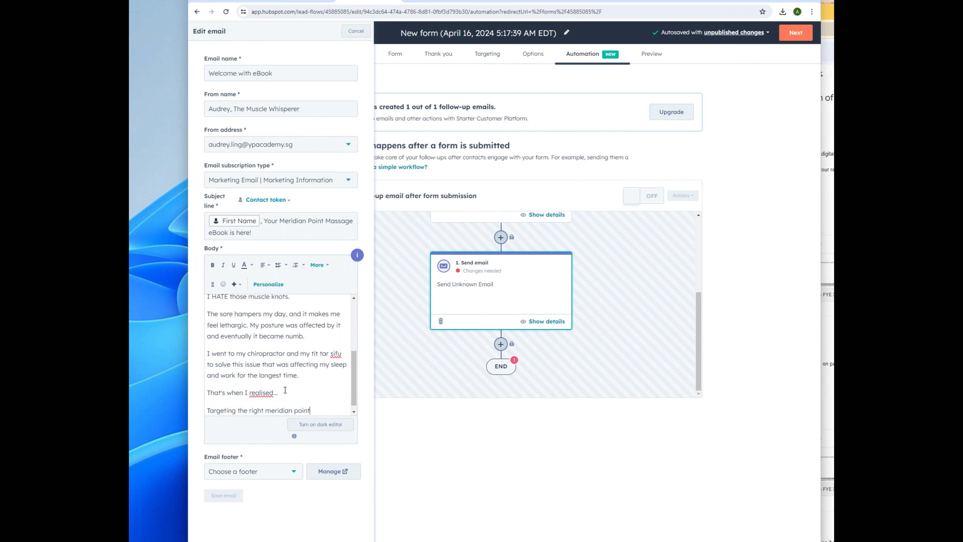
text(s can unlock comfort like never before.)
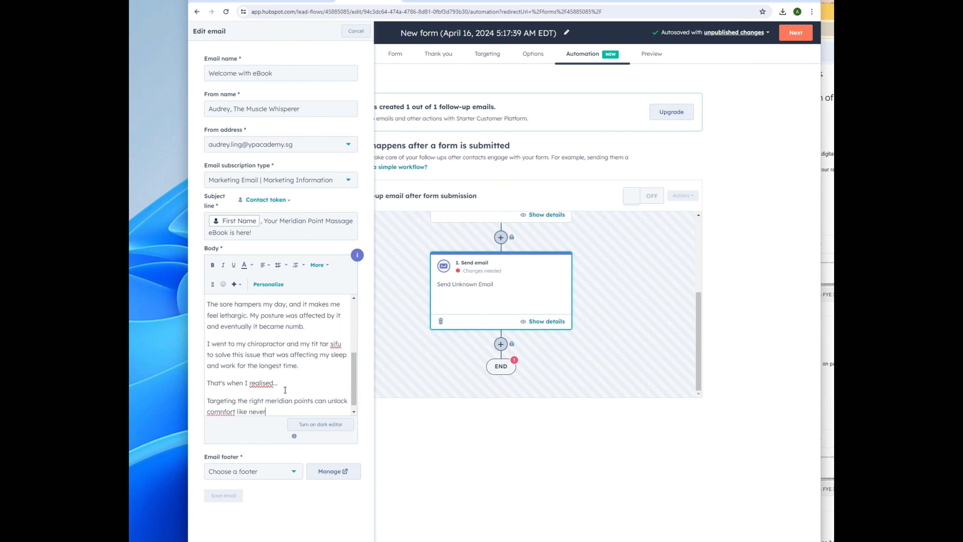
Step: Add the self-help book paragraph, 1000+ customers' praise, and the sensei and chiropractor sentences
key(Return)
text(I've created this s)
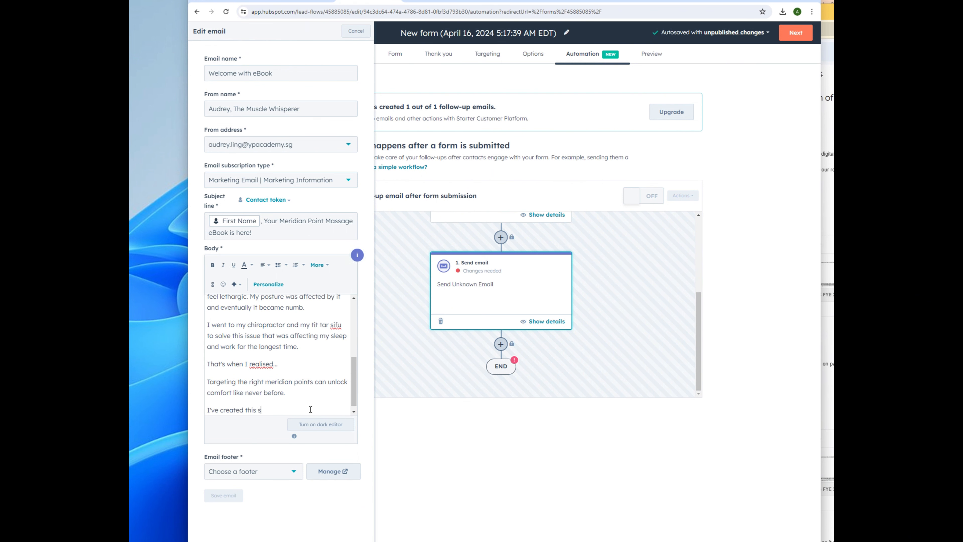
text(elf help book to help you, just like h)
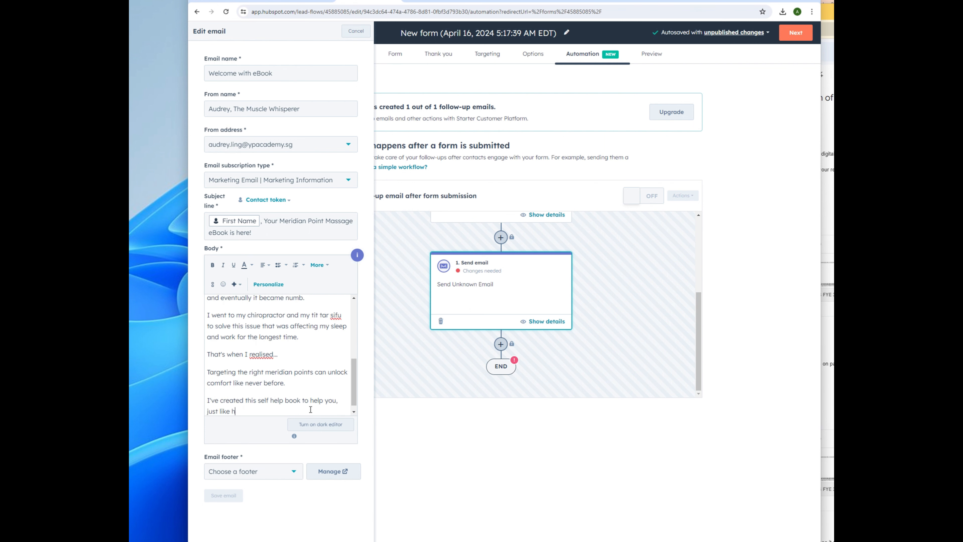
text(ow it has helped me over the years. 1000+ of my customers have told me that it works for them so well!)
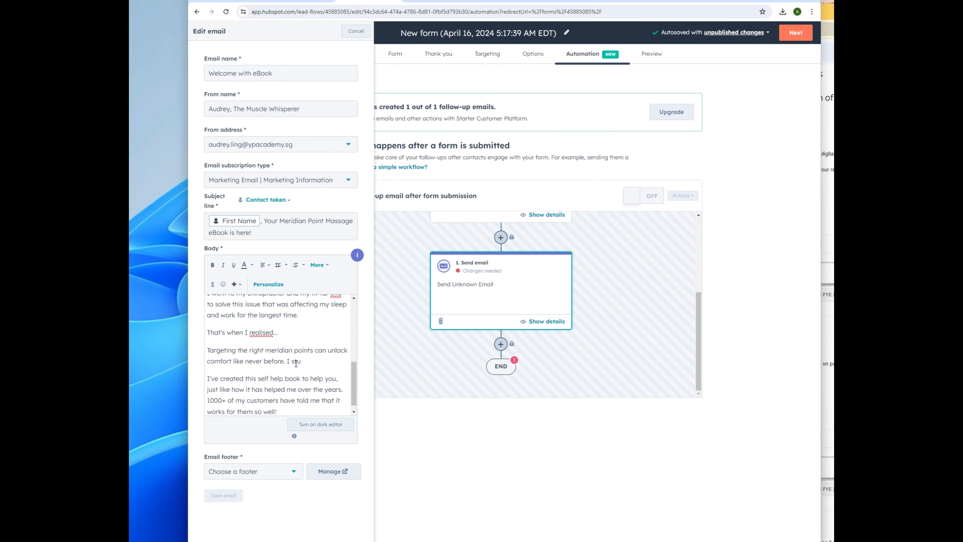
text(and learnt from)
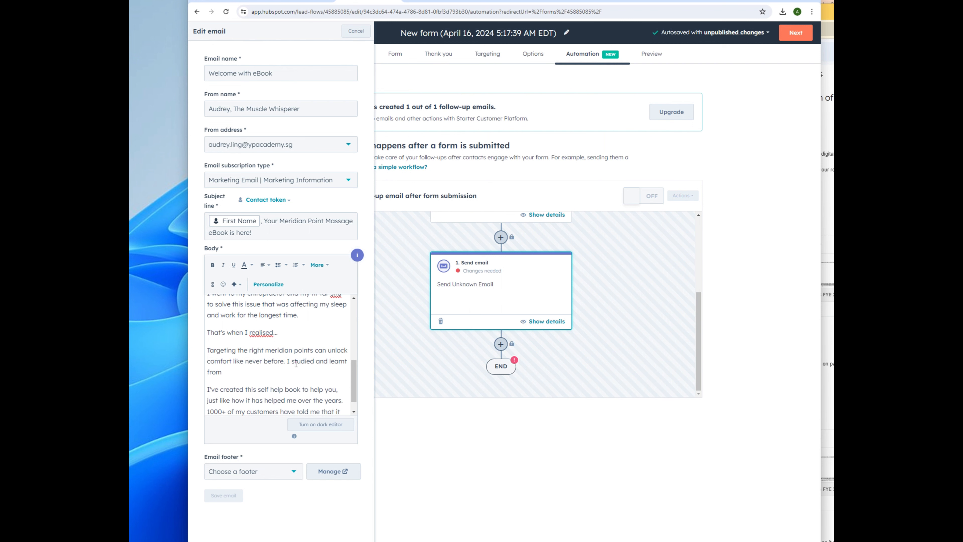
text( my tit tar sensei po)
key(BackSpace)
key(BackSpace)
text(on the key points to release tension.)
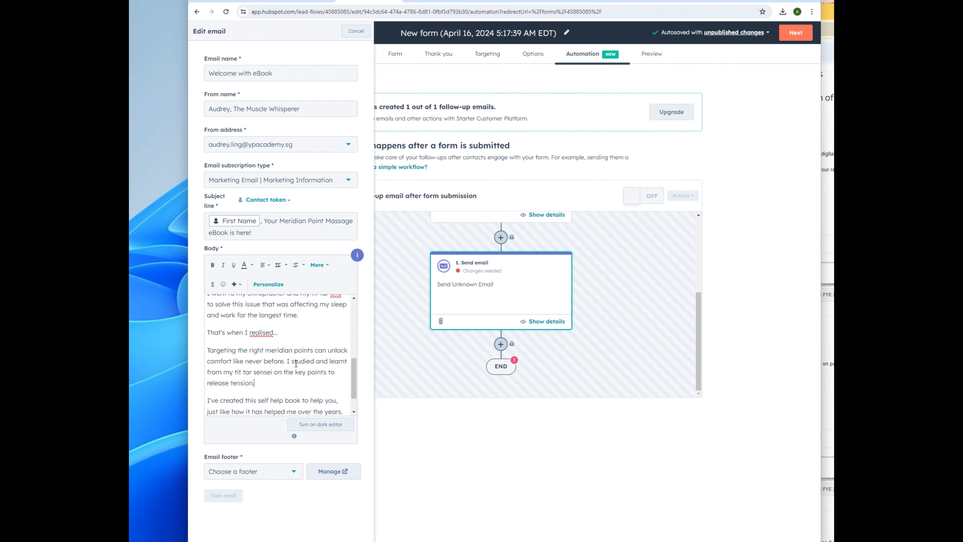
text( I worked together with my chiropractor to come out with simple self help steps that I can do daily by myself!)
key(Return)
text(I've created this self help book to help you, just like how it has helped me over the years. 1000+ of my customers have told me that it works for them so well!)
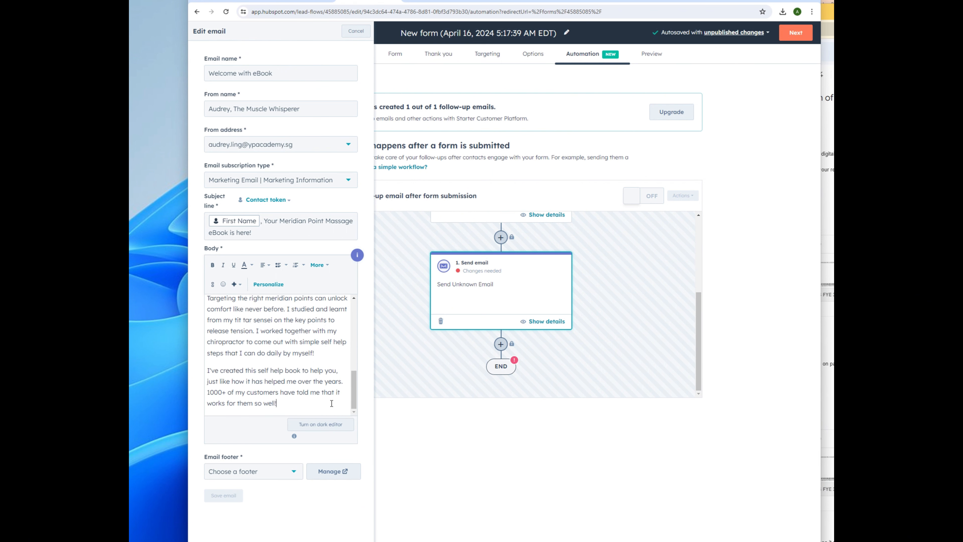
Step: Add the 'Without further ado, here it is....' line, a [link] placeholder, and the part-by-part reminder
key(Return)
text(Without further ado, here)
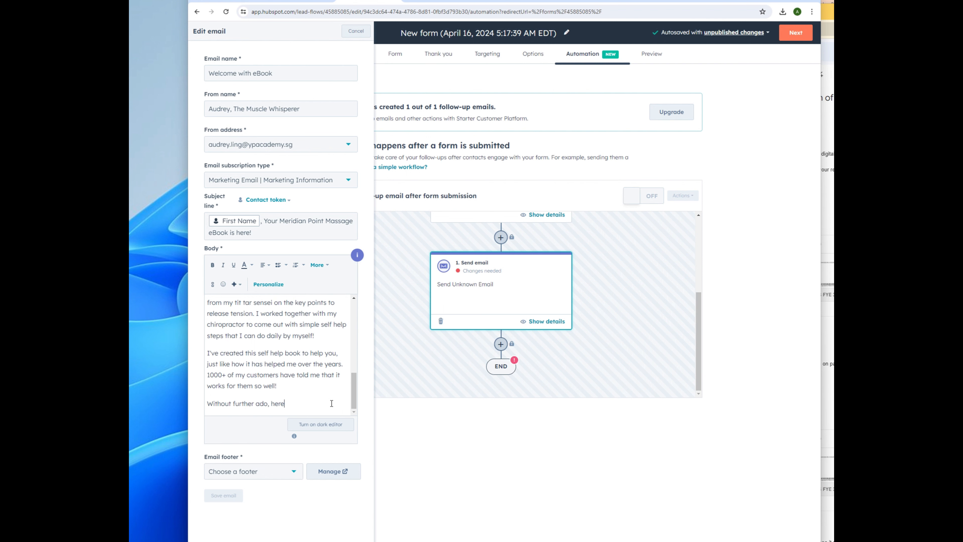
text( it is....)
key(Return)
text([link])
key(Return)
text(Remember to foll)
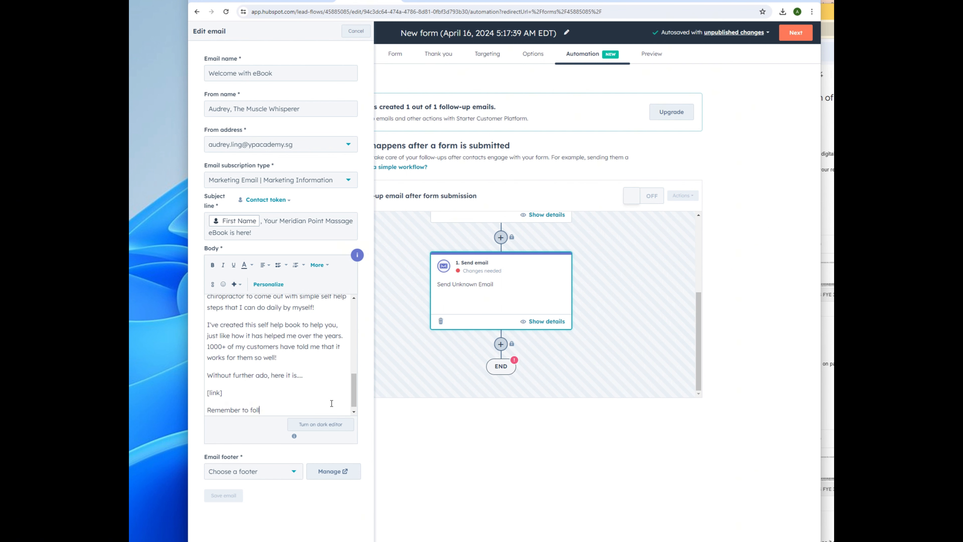
text(ow the steps part-by-part.)
key(Return)
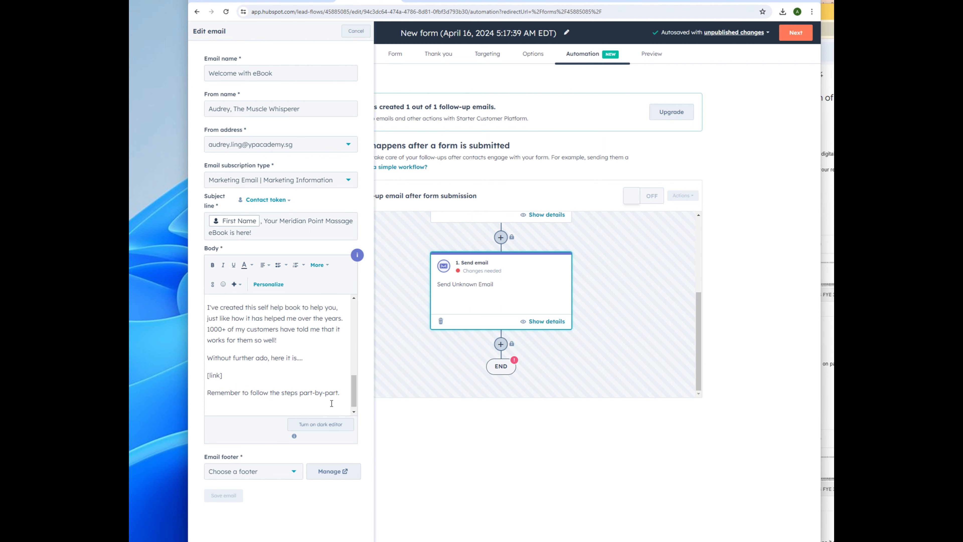
Step: Write the paragraph recommending the Alson Massage Gun for deeper targeting of tight areas
text(While you can DIY yourself, I do highly suggest to check out Alson Mas)
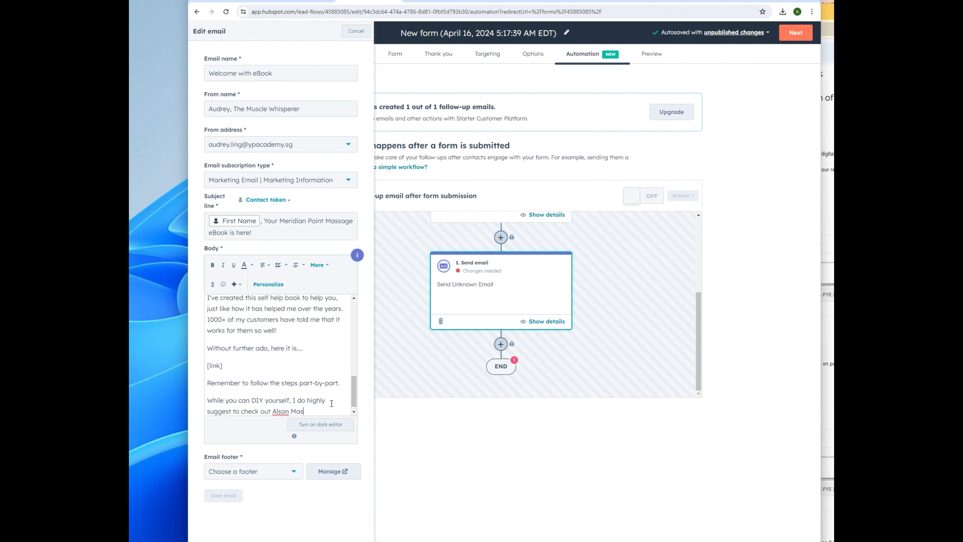
text(sage Gun which can help you target those areas deeper while we alternate)
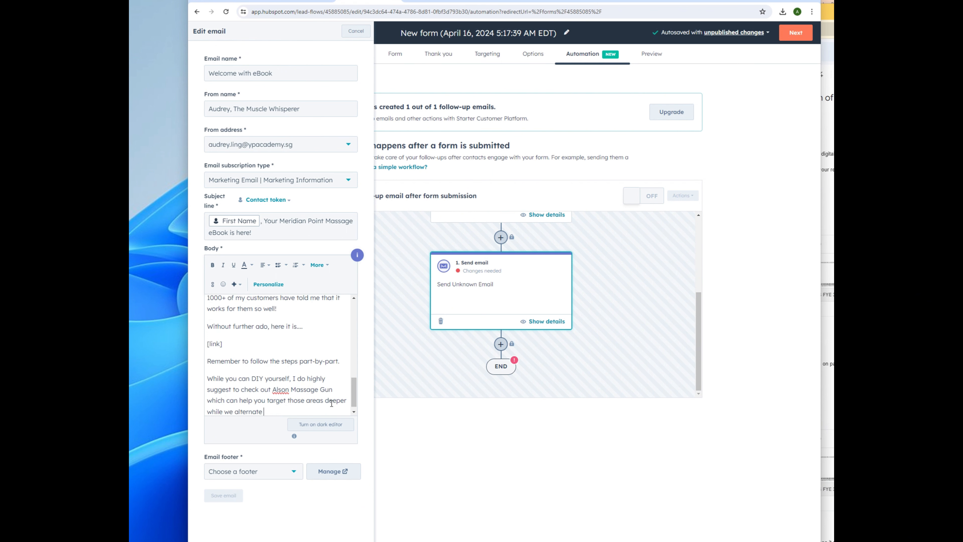
text( the hot and cold therapy.)
key(Return)
Step: Revise the massage gun text to 'the Alson Massage Gun which I've designed' and split off the 'It' sentence
click(273, 371)
text(the)
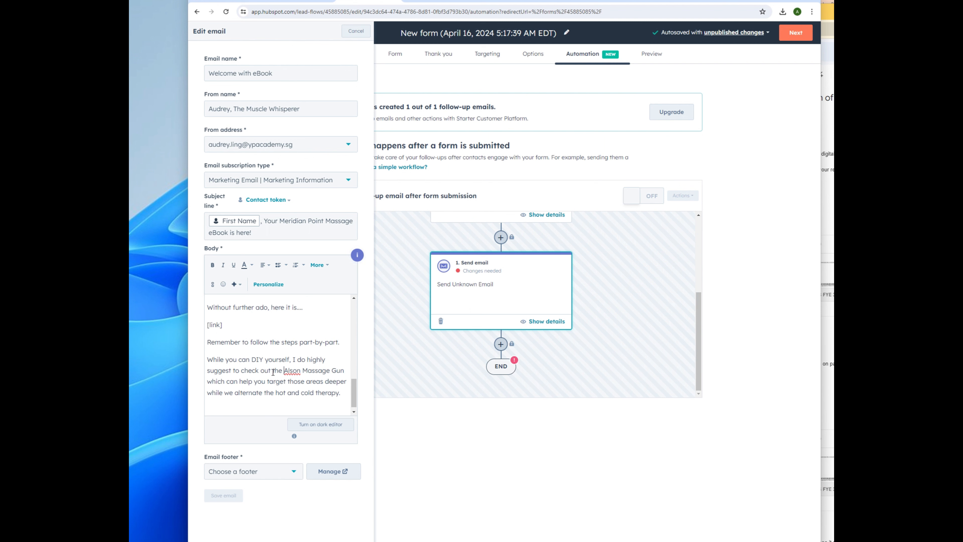
click(346, 370)
text(which I've designed.)
key(shift+Right)
key(shift+Right)
key(shift+Right)
key(shift+Right)
key(shift+Right)
key(shift+Right)
key(BackSpace)
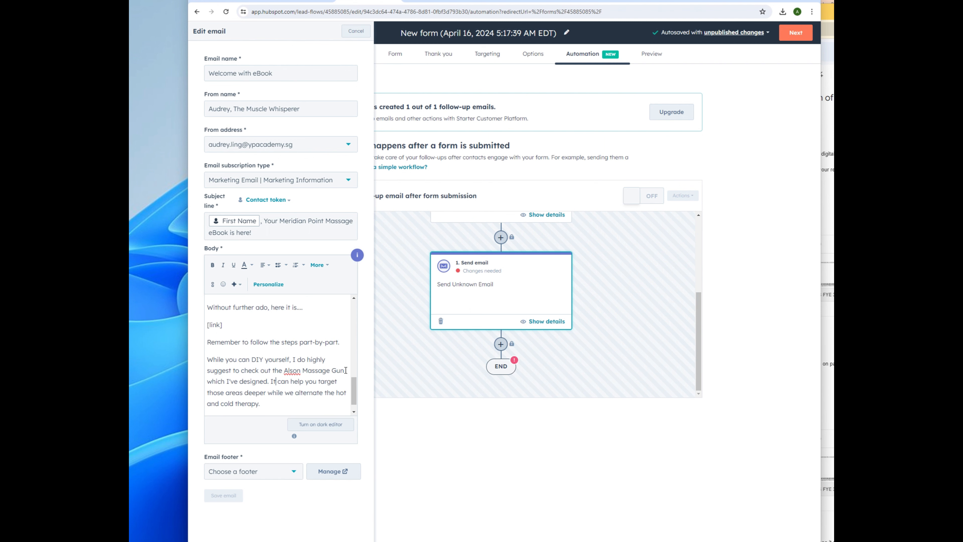
key(Return)
text(It)
scroll(324, 396, down, 1)
click(263, 387)
text(between)
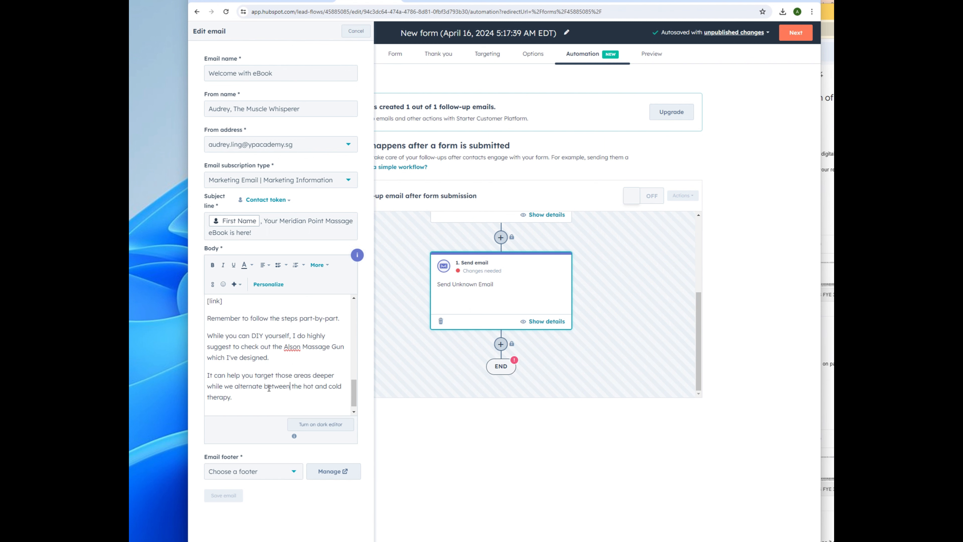
text(hancing the effect by 200)
Step: Add an 'Ok, [First Name].' greeting using the First Name personalization token
key(Return)
text(Ok,)
click(269, 284)
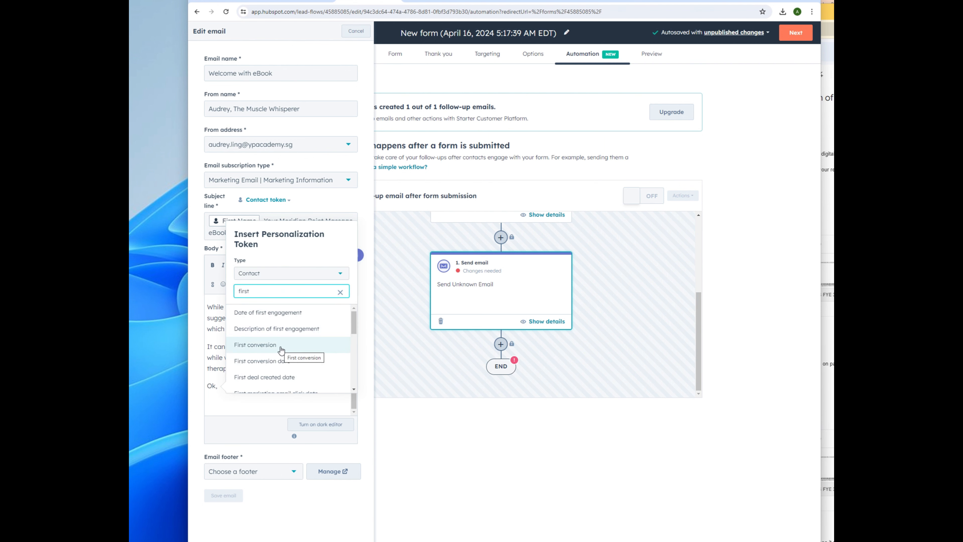
text(name)
click(271, 384)
text(.)
key(Return)
Step: Add the meridian point massage follow-up line and sign off 'Your fellow muscle friend,' with the sender's name
text(Give my meridian point massa)
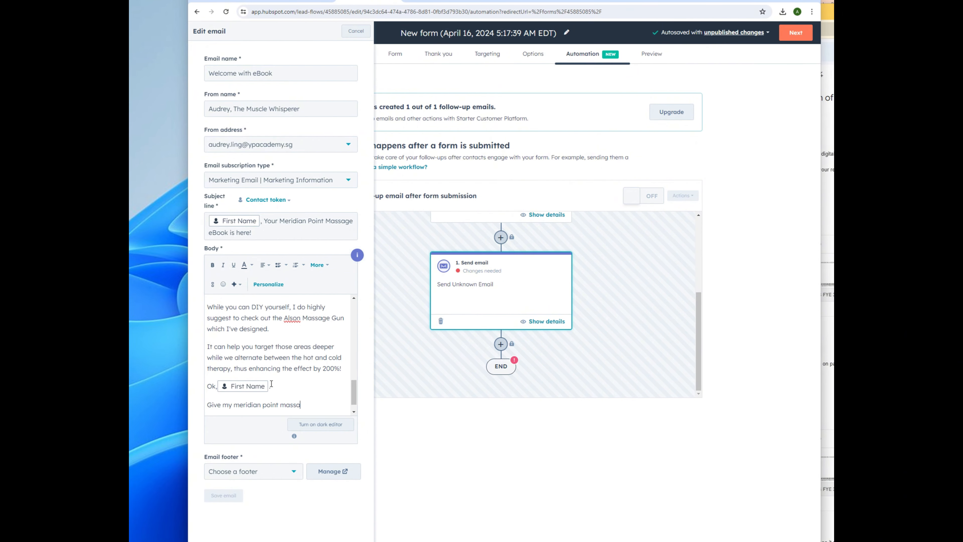
text(ge a try first. We shall speak )
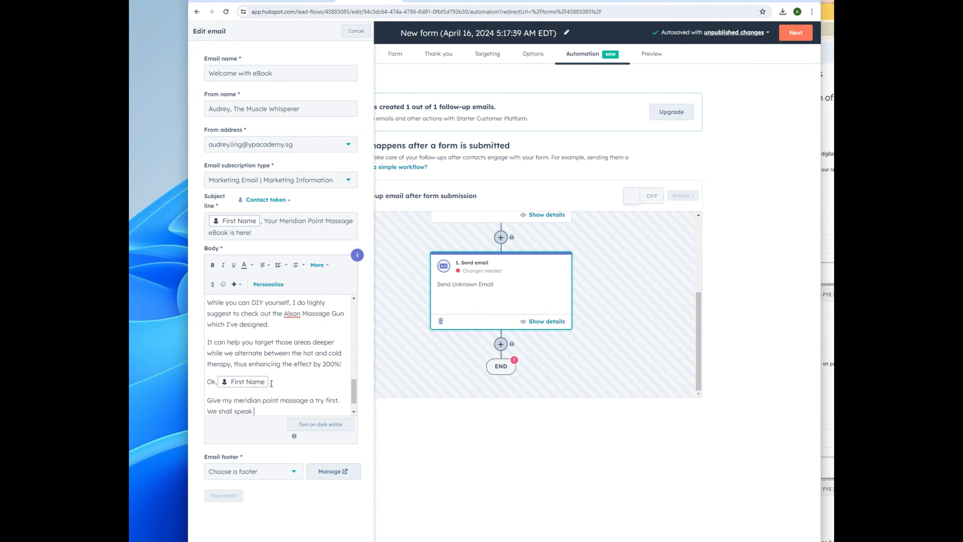
text(more as I follow up with you on more )
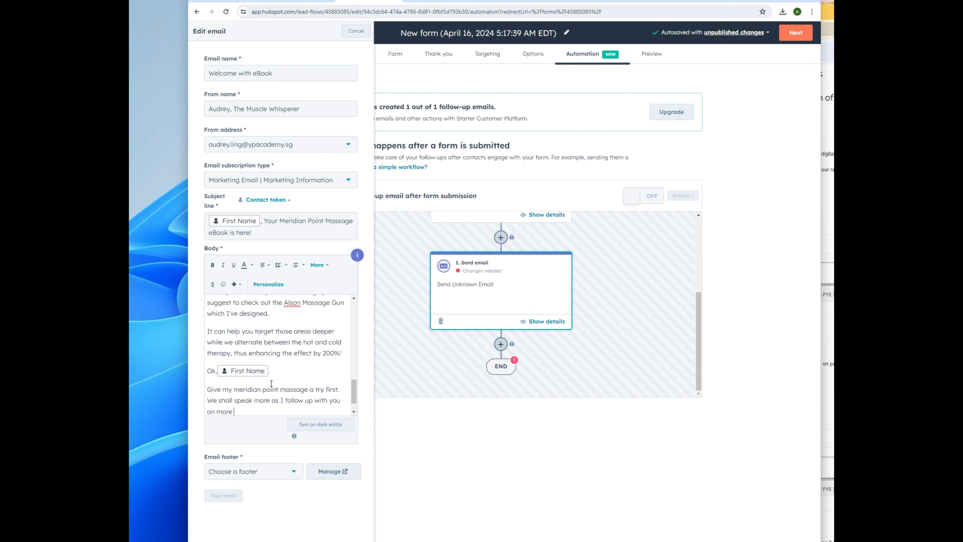
text(it works for you.)
key(Return)
key(Return)
text(Your fe)
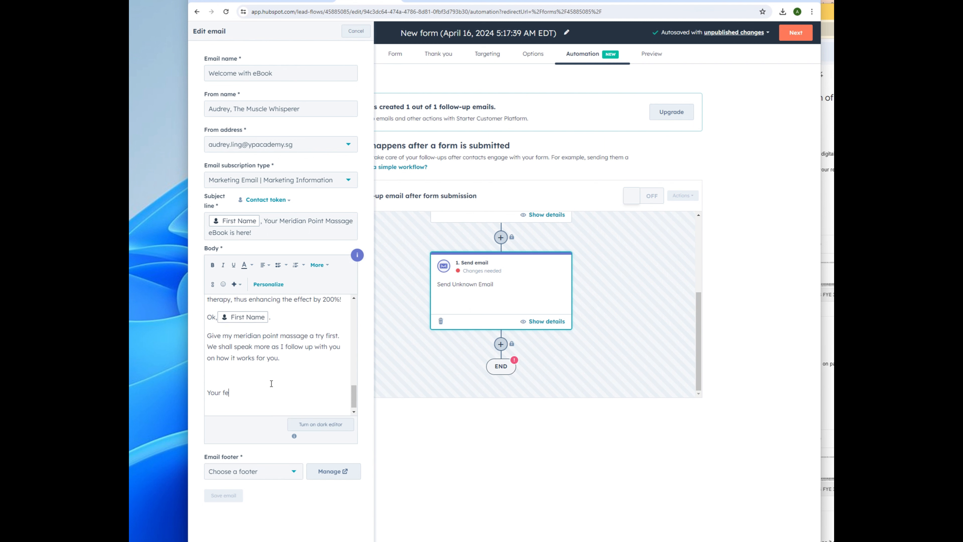
text(llow muscle friend,)
key(Return)
Step: Delete 'The' from the From name field
click(249, 109)
drag(248, 108, 234, 110)
key(BackSpace)
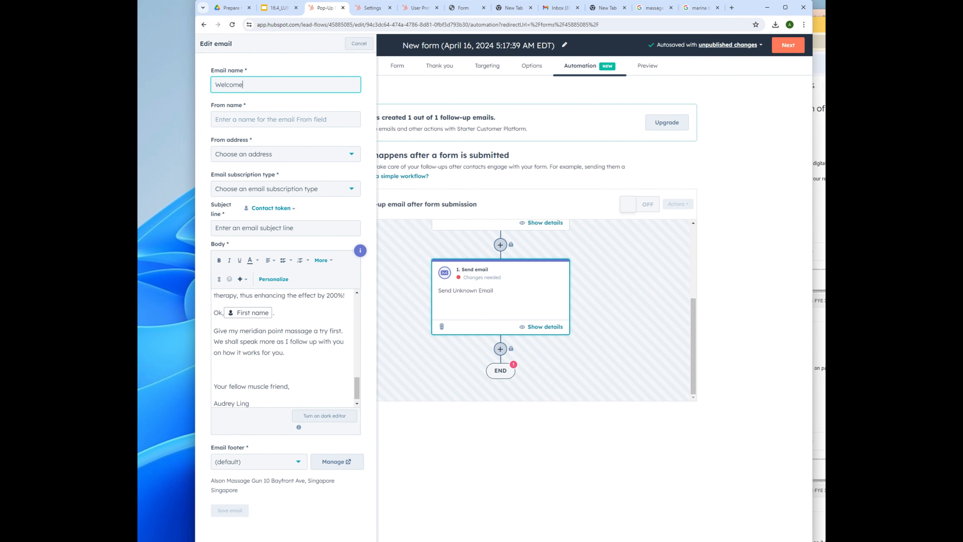
click(231, 121)
Step: Enter the sender's name and title as From name, pick the From address and Marketing Information subscription type
text(Audrey)
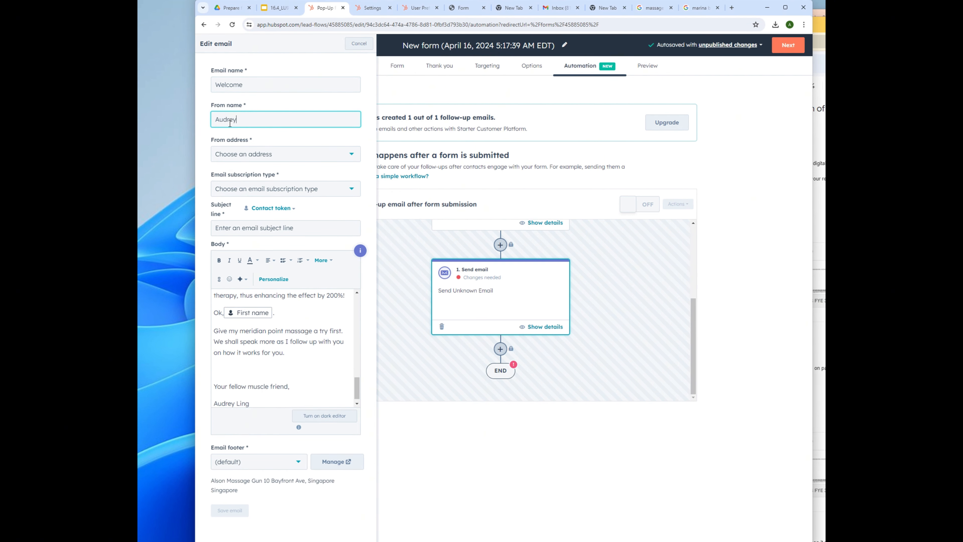
text(, Muscle Whispo)
key(BackSpace)
key(BackSpace)
text(er)
click(259, 154)
click(259, 192)
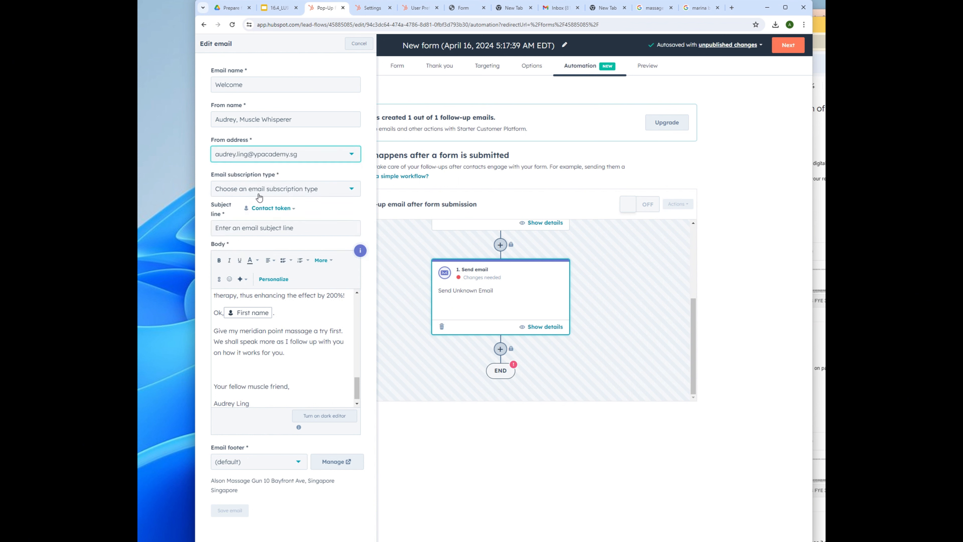
click(259, 196)
click(258, 209)
Step: Set the subject to '[First Name], Your Meridian Point Massage eBook is here' and save the email
click(256, 231)
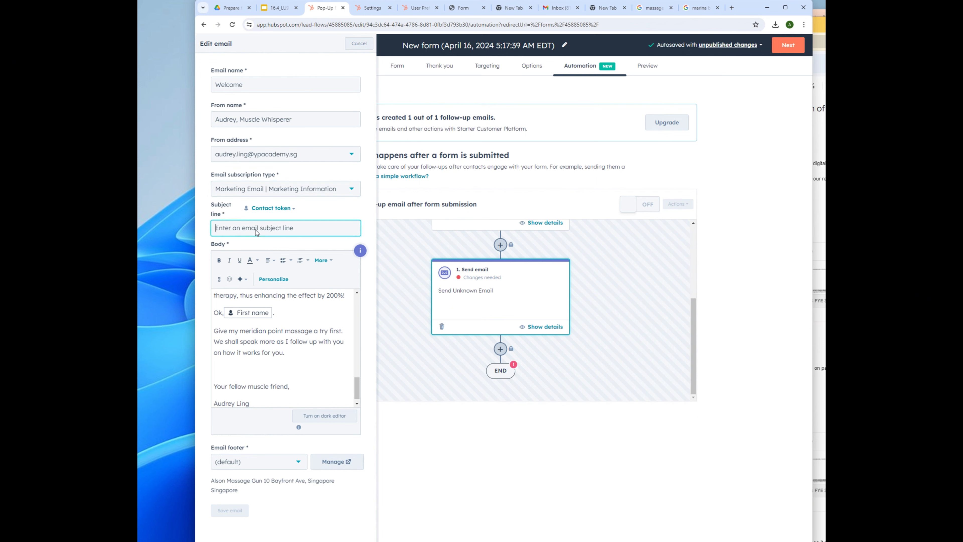
click(271, 208)
click(245, 315)
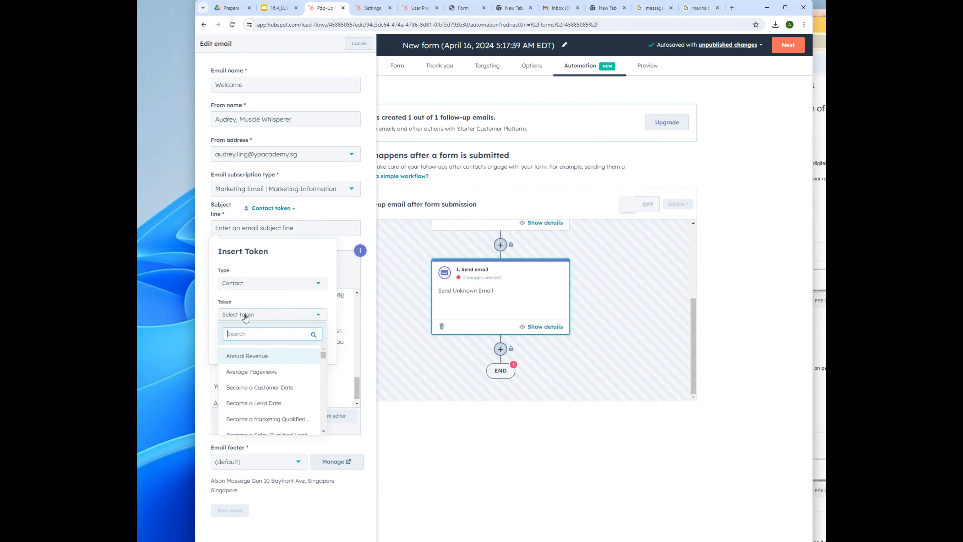
text(first name)
click(251, 355)
click(253, 335)
text(, Your Meridian Point)
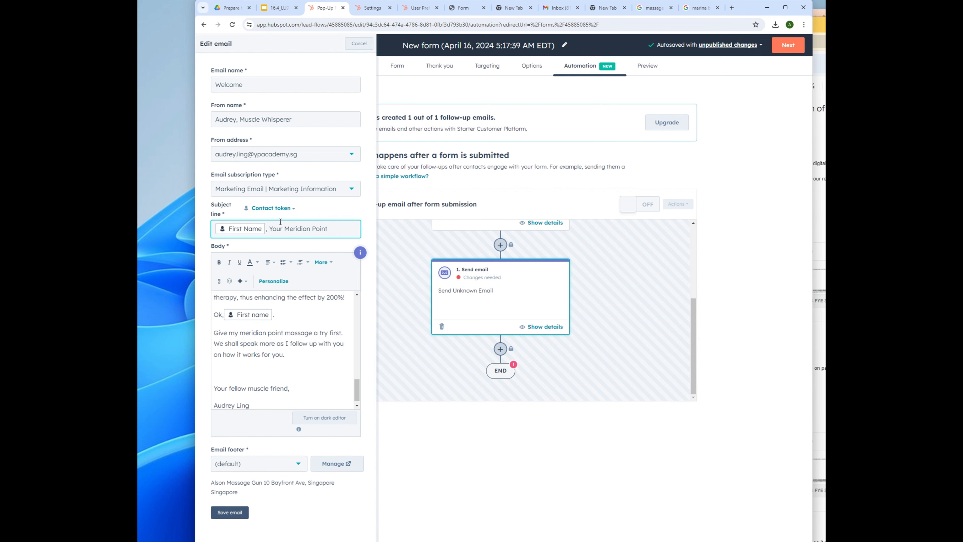
text( Massage eBook is here)
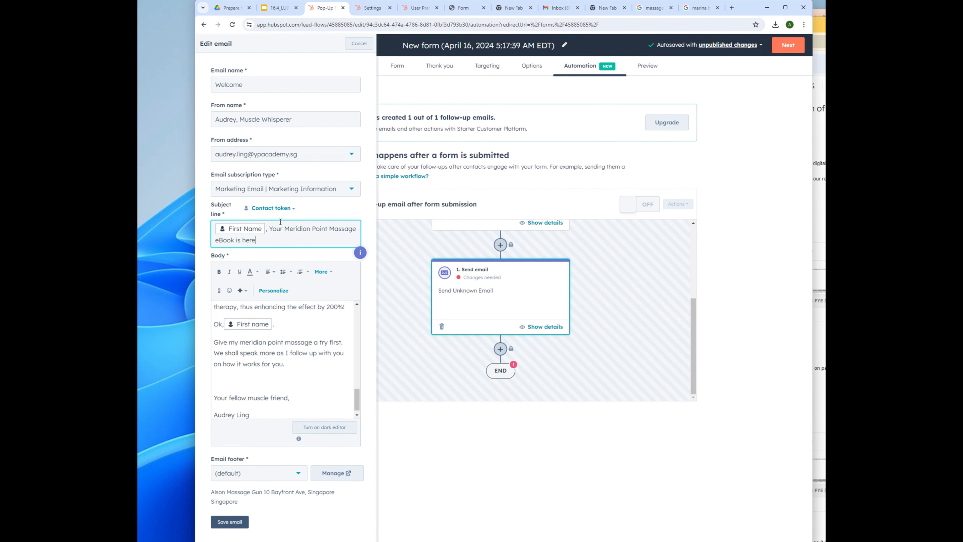
click(233, 523)
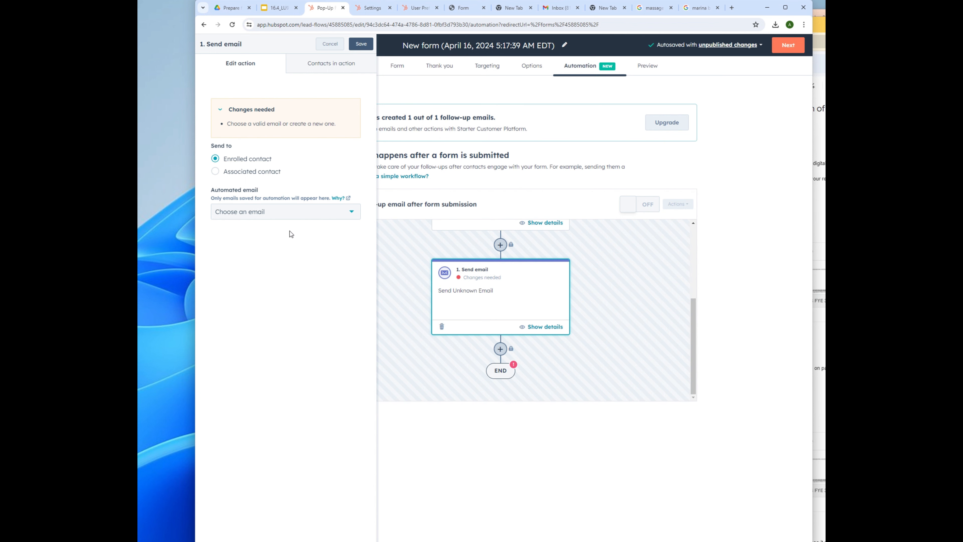
Step: Select the Welcome email for the Send email action, save it, and return to the pop-up's automation page
click(276, 214)
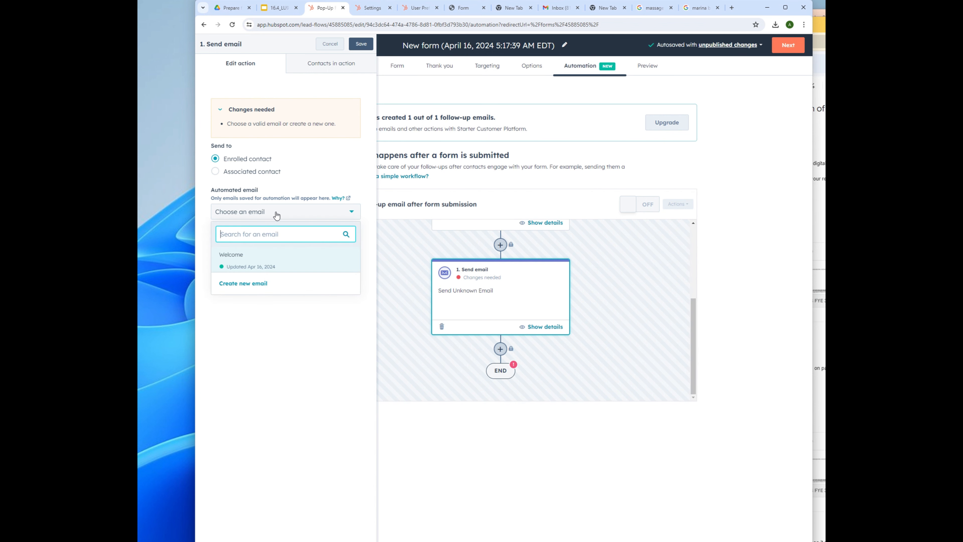
click(254, 265)
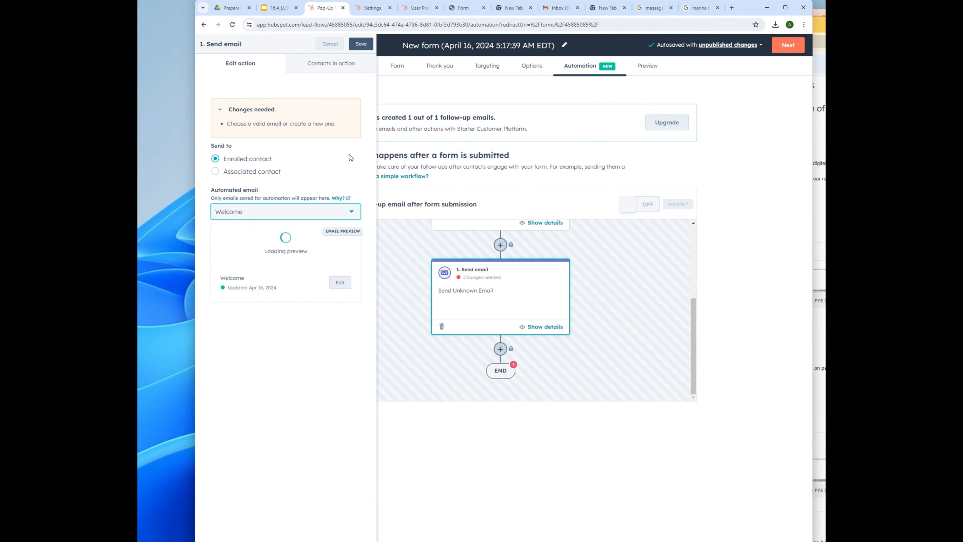
click(361, 45)
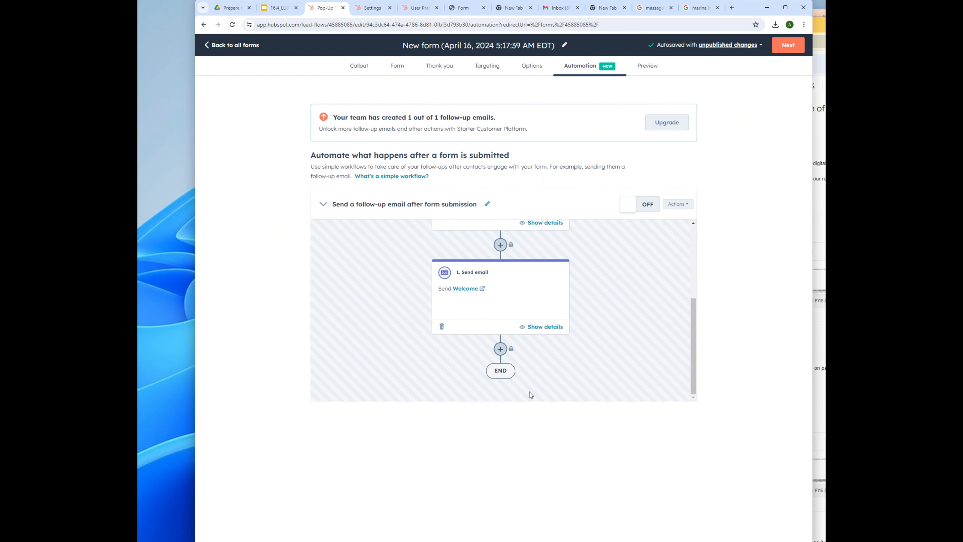
click(502, 351)
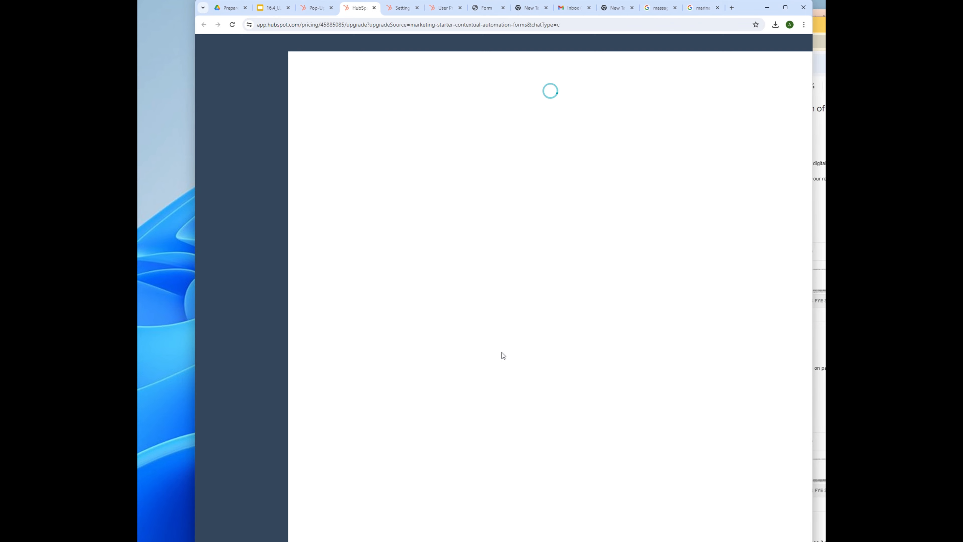
click(314, 7)
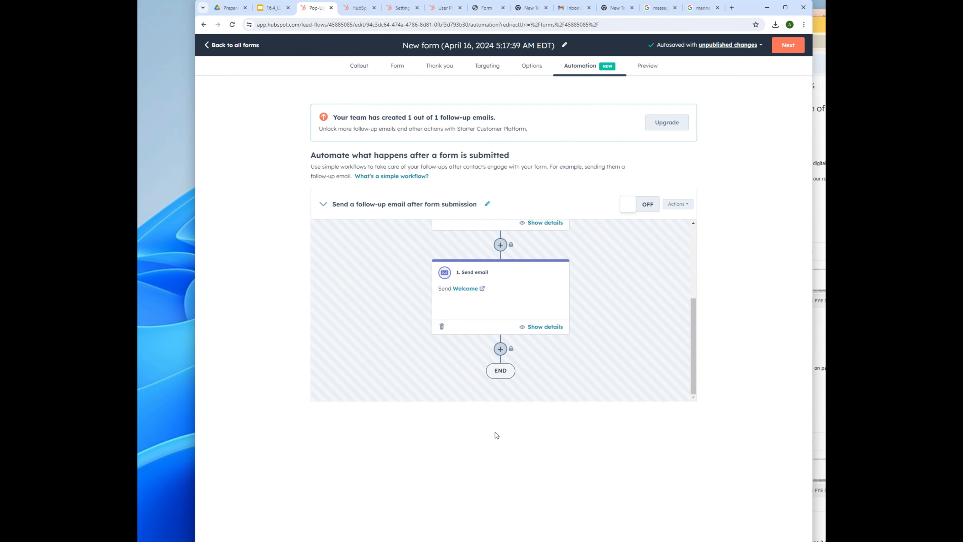
scroll(645, 322, up, 4)
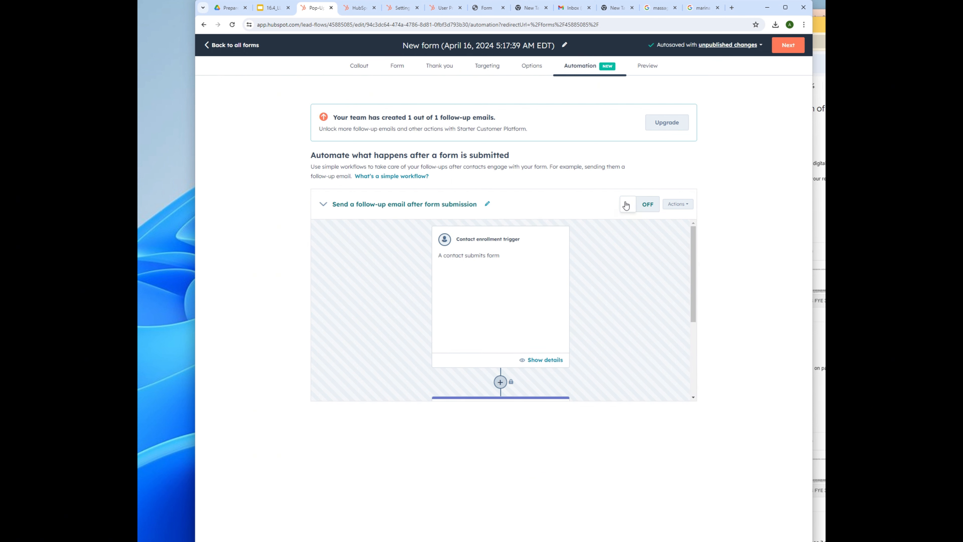
Step: Turn the follow-up workflow on, rename the form 'eBook Pop Up', and show its preview
click(628, 205)
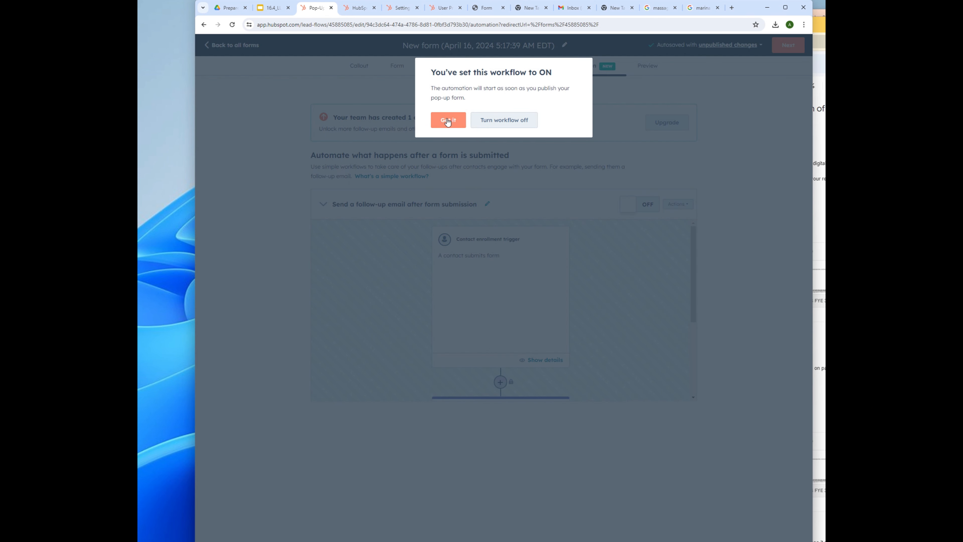
click(448, 120)
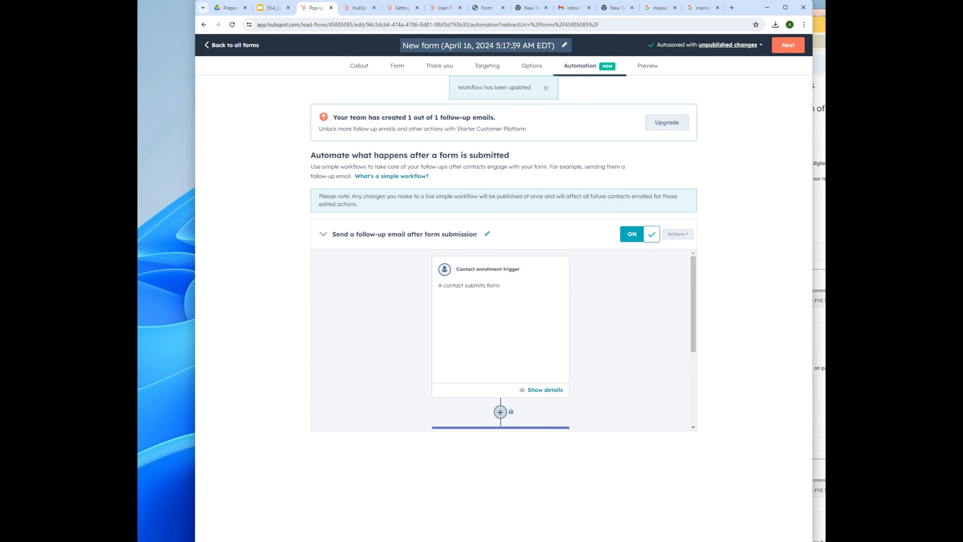
click(512, 46)
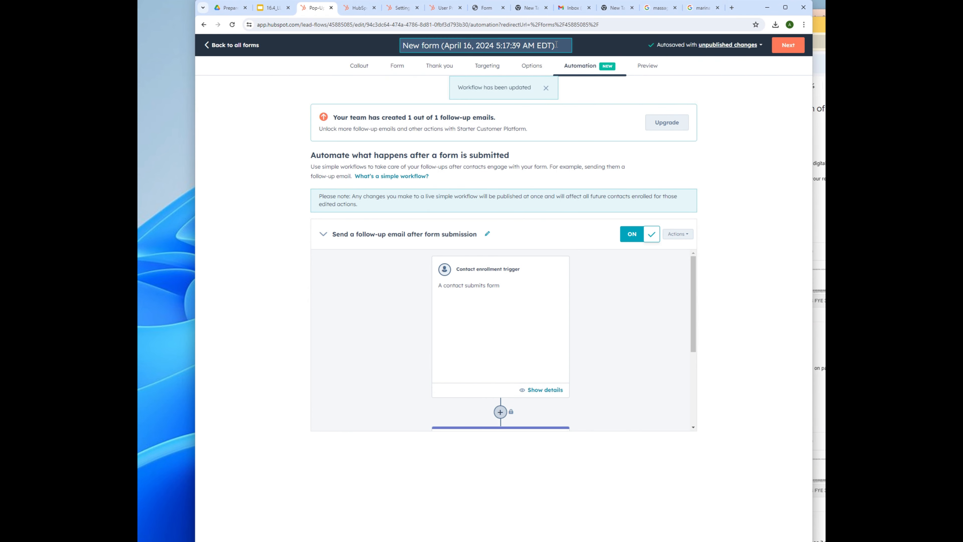
drag(557, 44, 400, 47)
text(eBook)
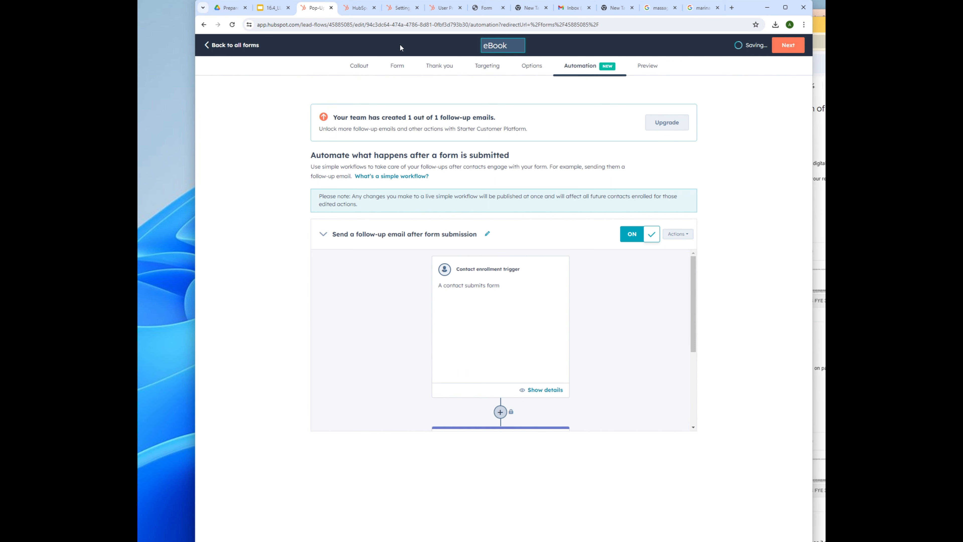
text( Pop Up)
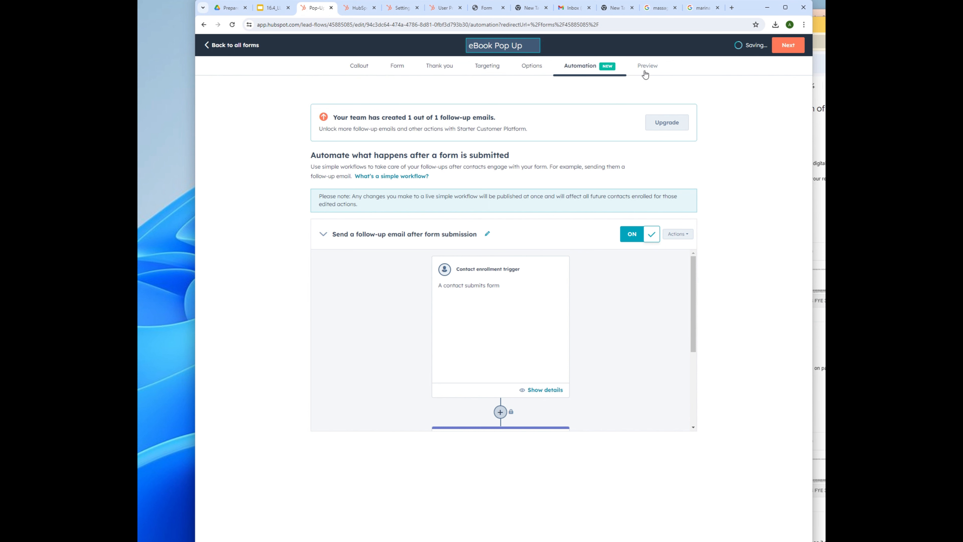
click(741, 98)
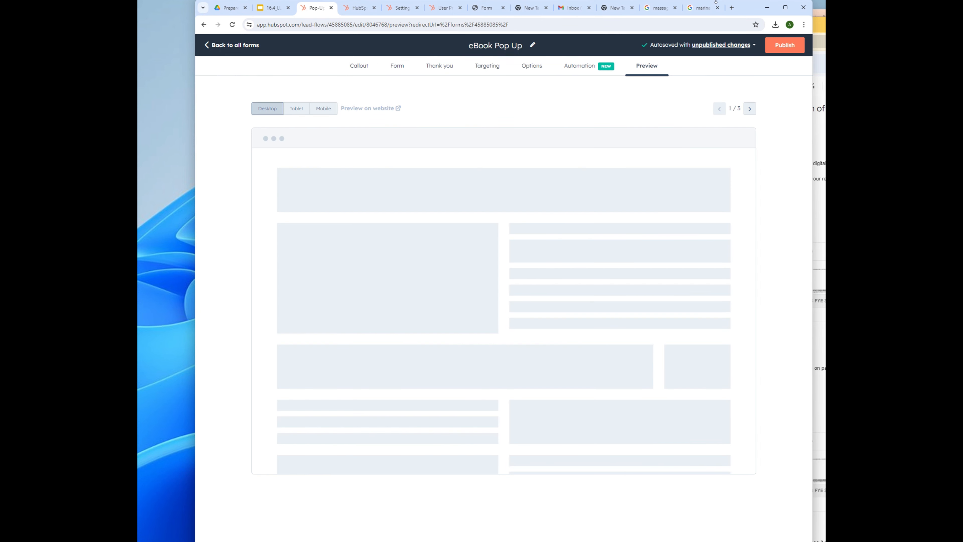
Step: Return to the forms list and reopen the eBook Pop Up form
click(220, 46)
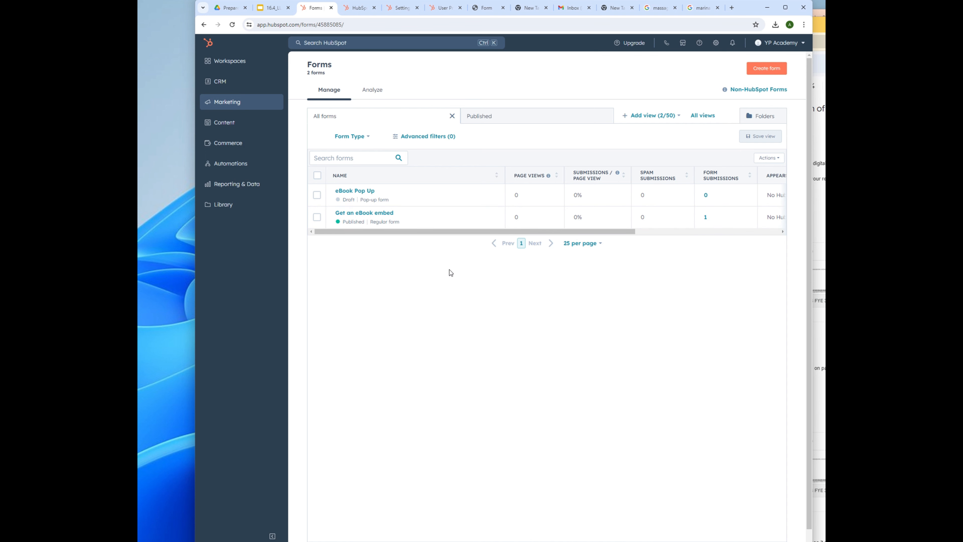
drag(478, 231, 516, 228)
click(351, 191)
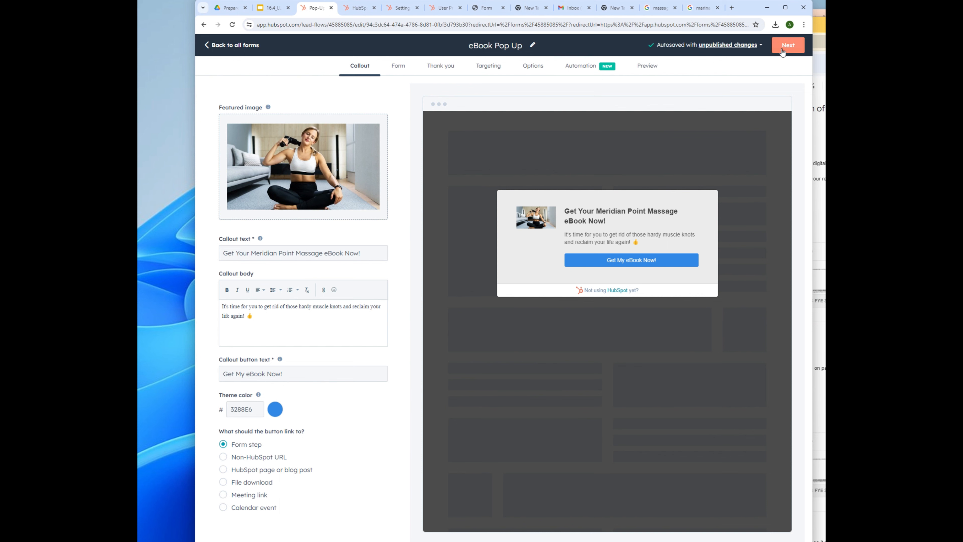
Step: Step through Form, Thank you, Targeting, Options, Automation and Preview, then choose Publish
click(789, 44)
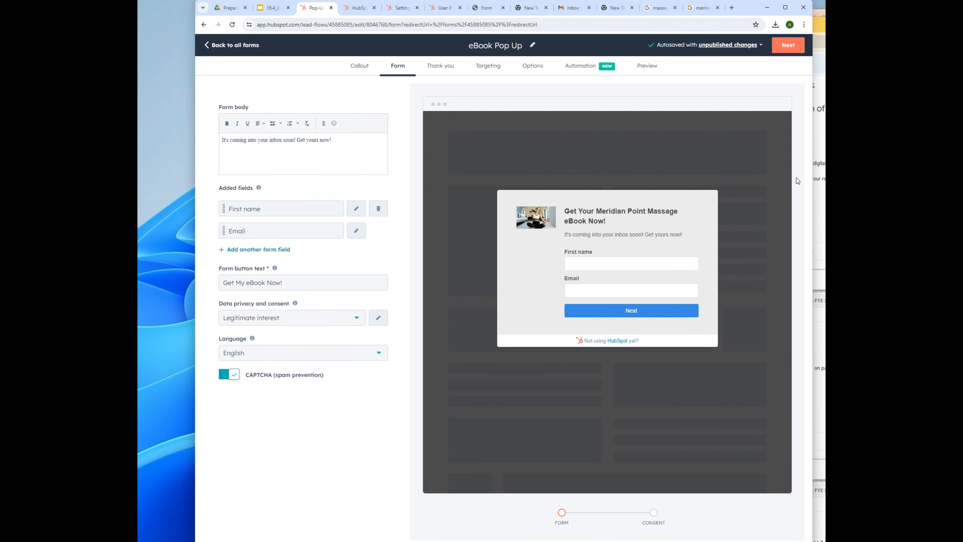
click(791, 47)
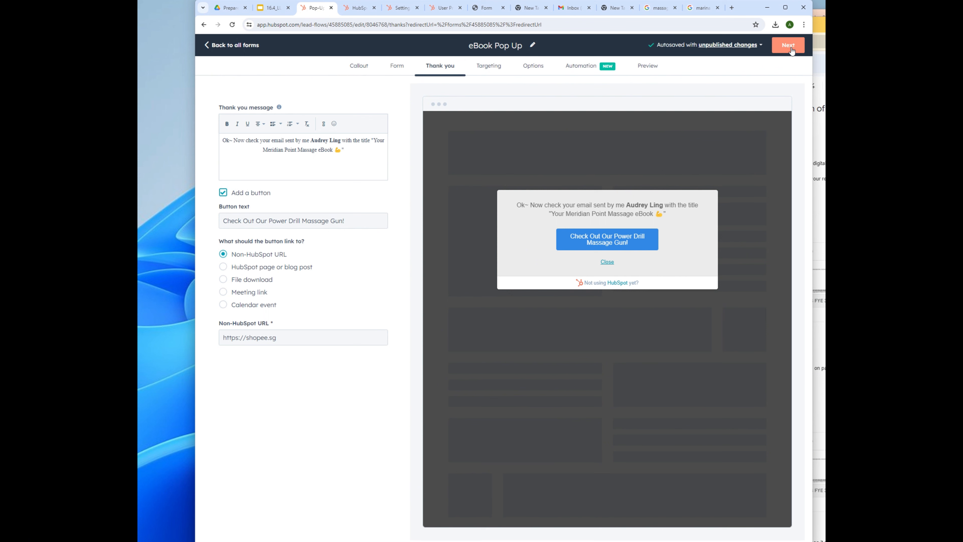
click(792, 50)
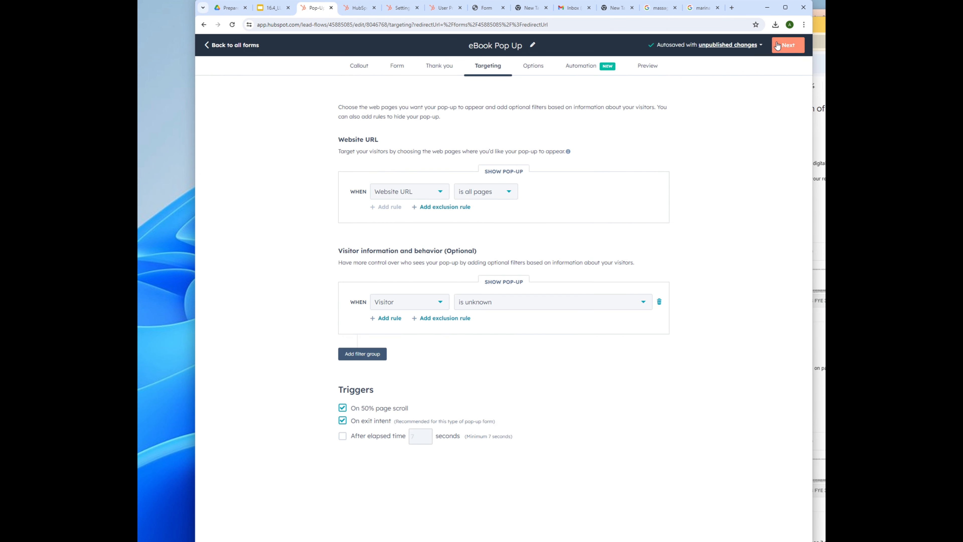
click(789, 45)
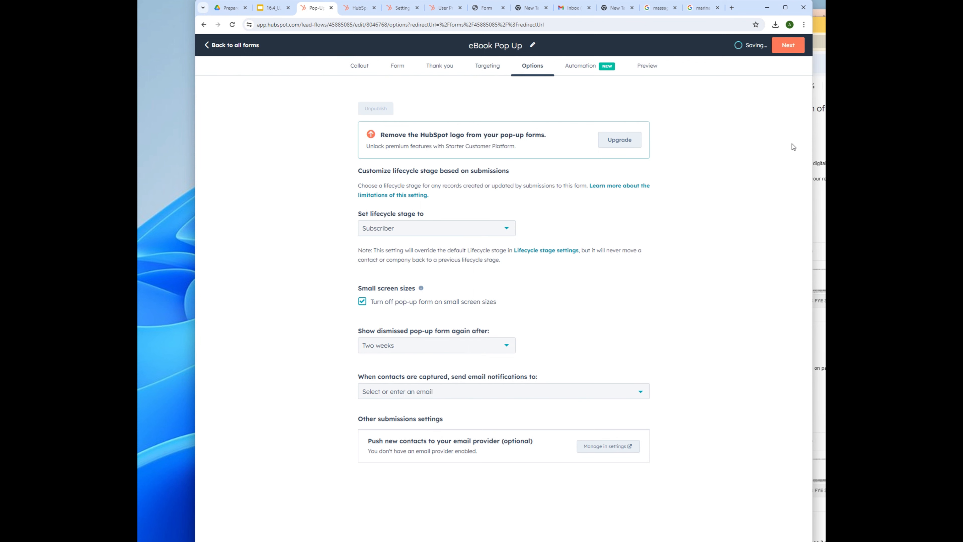
click(792, 47)
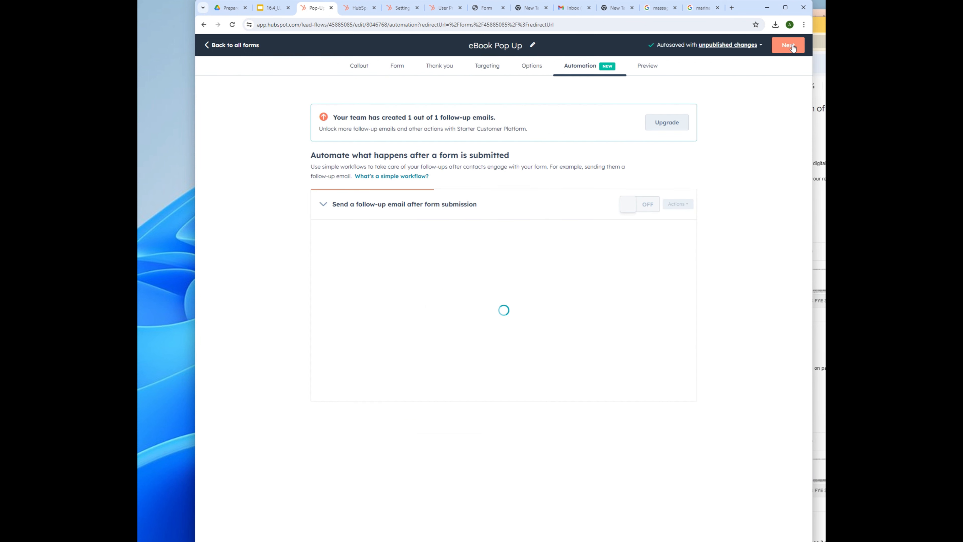
scroll(569, 297, down, 3)
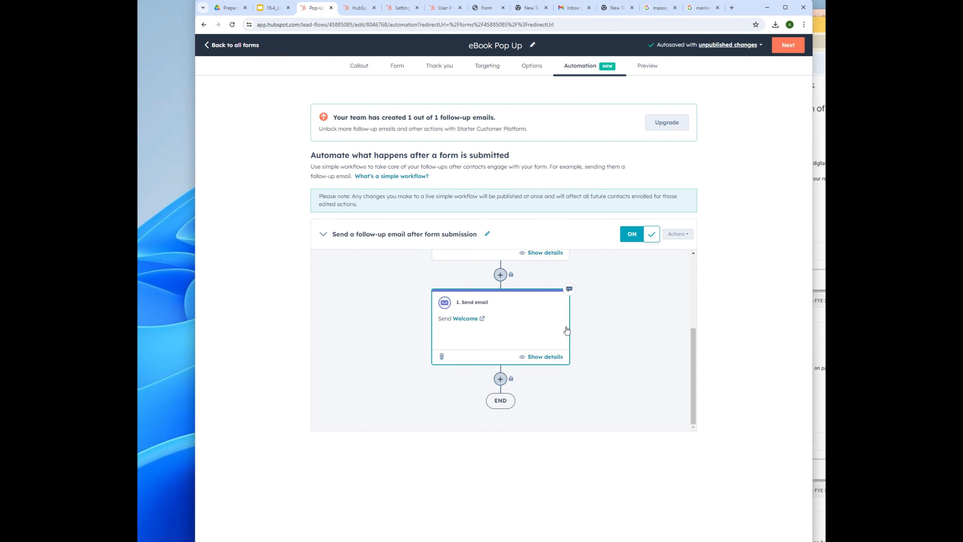
click(791, 46)
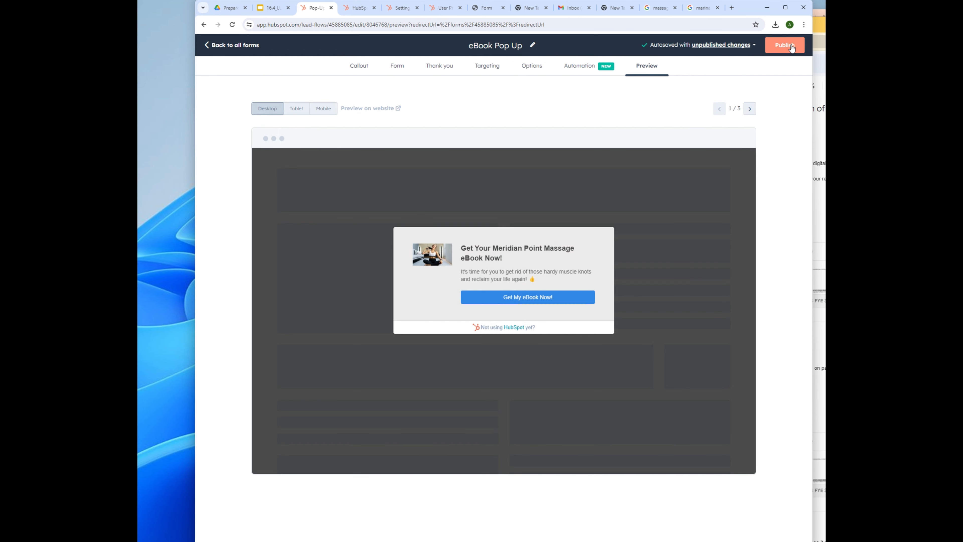
click(792, 46)
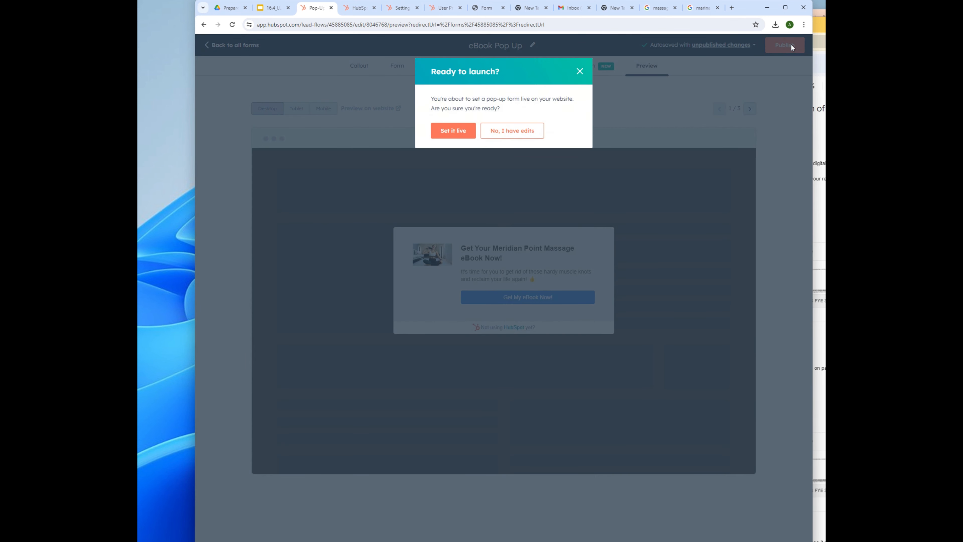
Step: Confirm Set it live, copy the embed code from the tracking code page, and go back
click(460, 133)
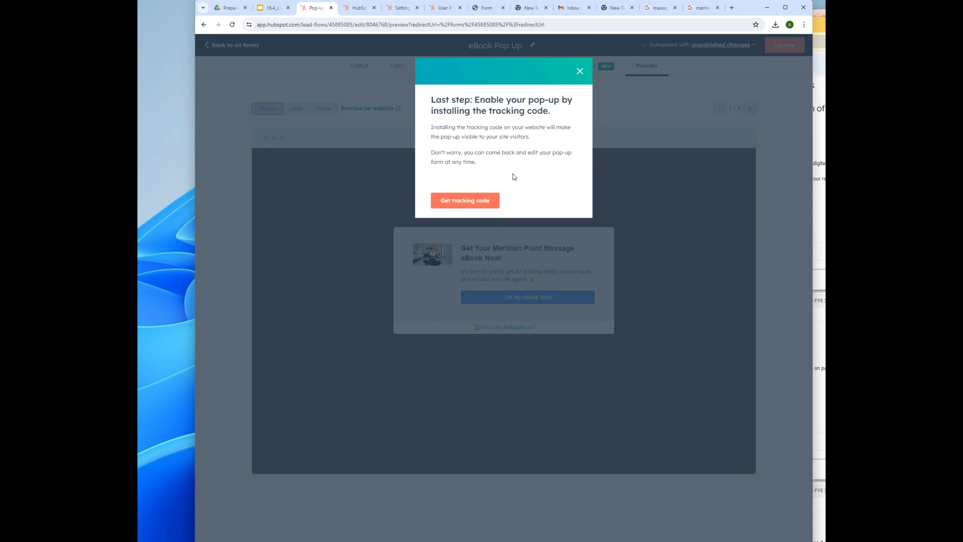
click(484, 202)
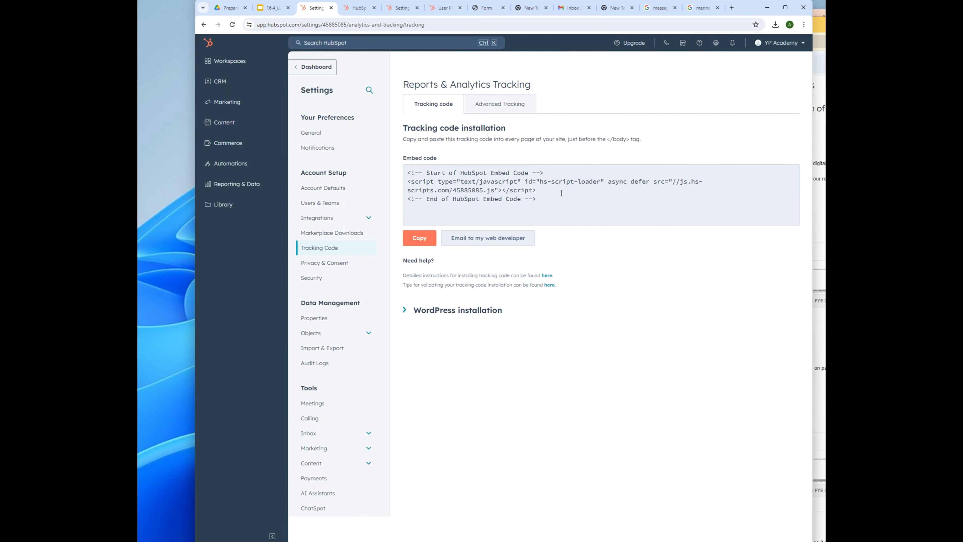
click(419, 238)
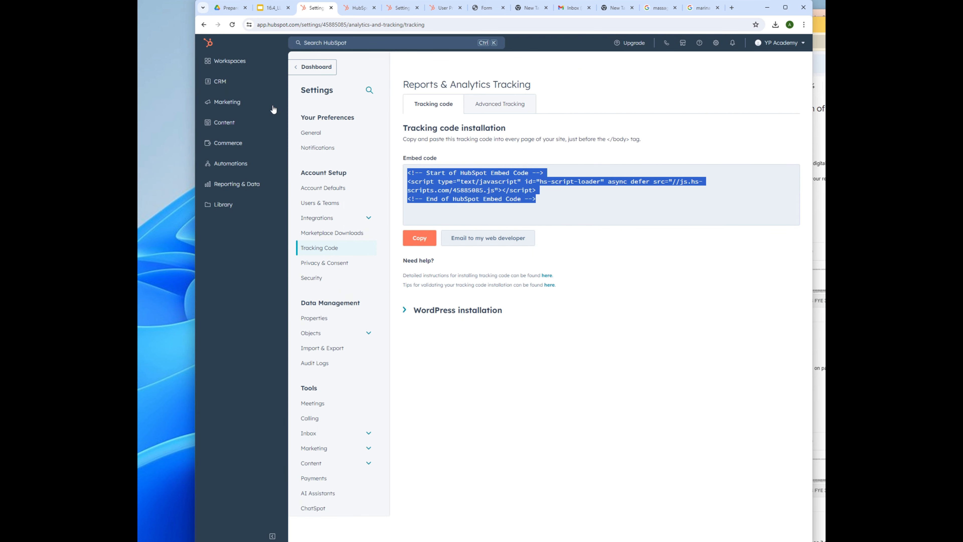
click(292, 296)
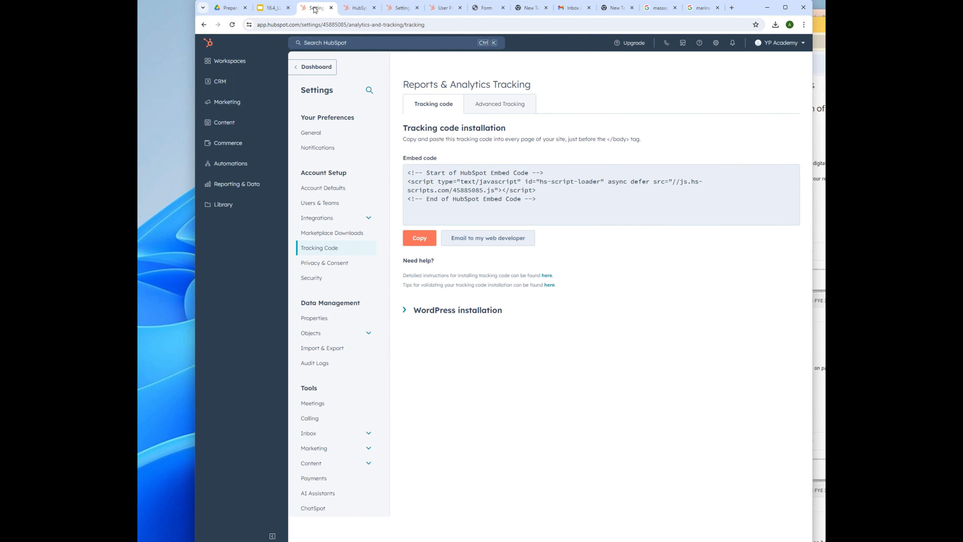
click(204, 26)
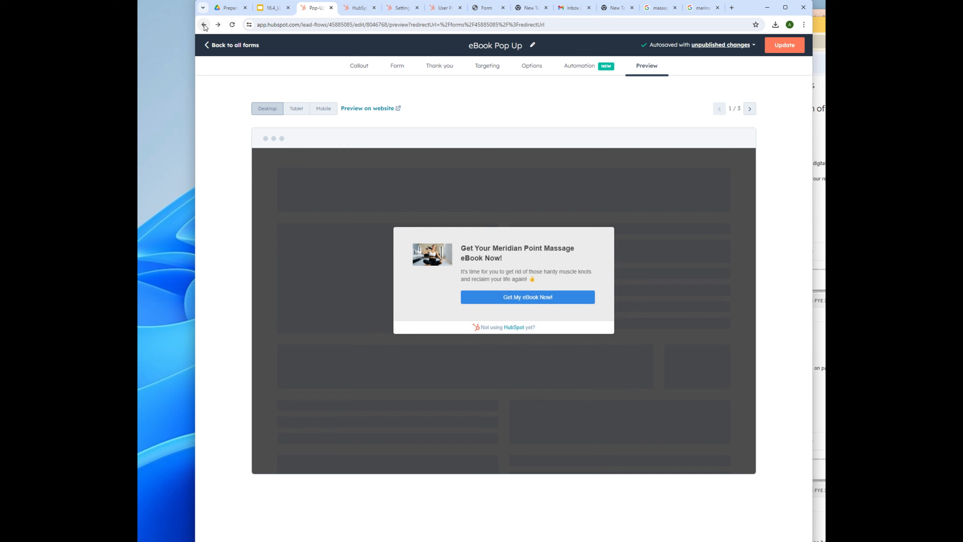
Step: Select the 'Get an eBook embed' form in the Forms list and delete it via Actions
click(204, 25)
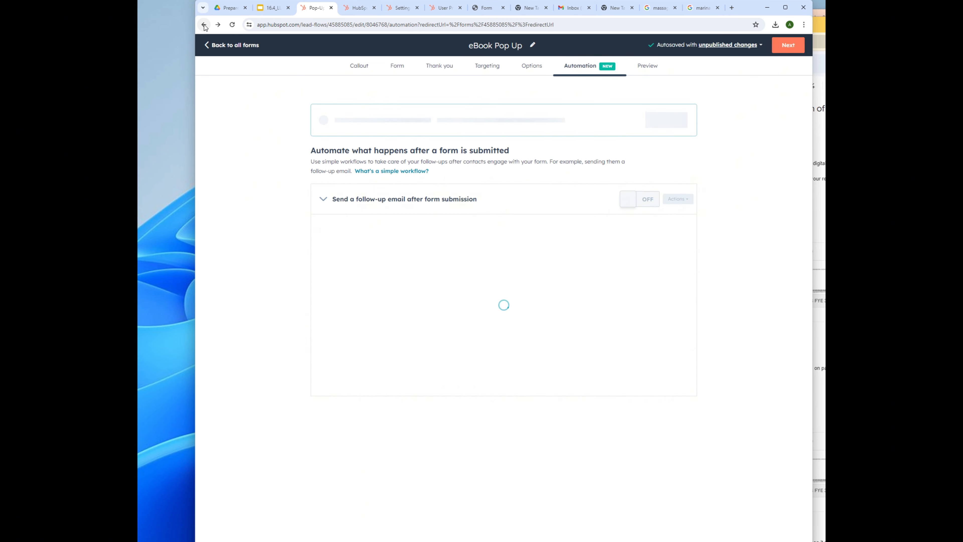
click(220, 46)
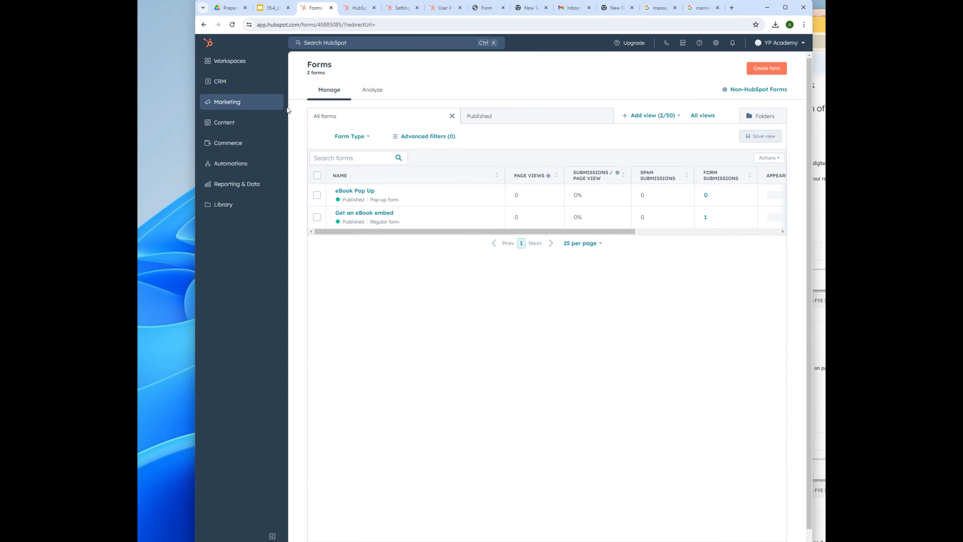
click(317, 217)
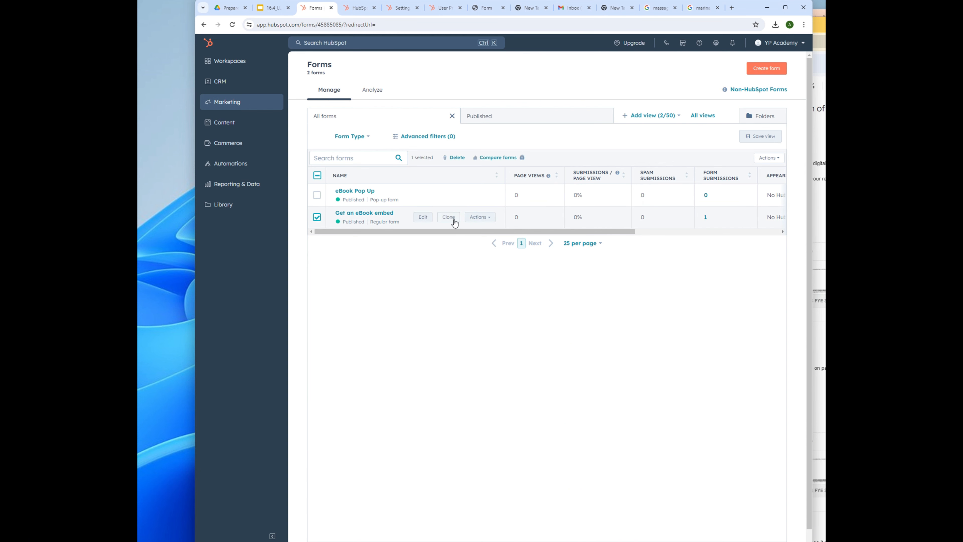
click(490, 219)
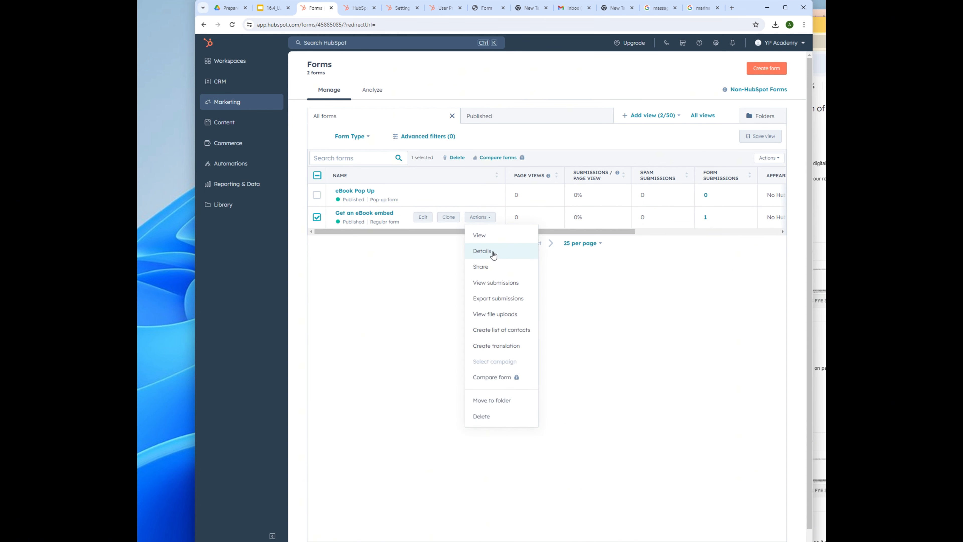
click(508, 417)
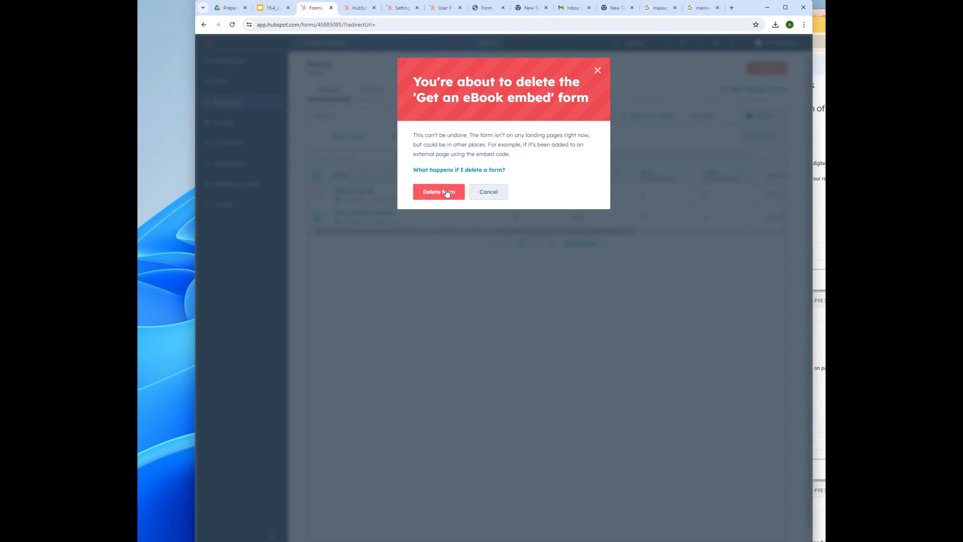
click(444, 190)
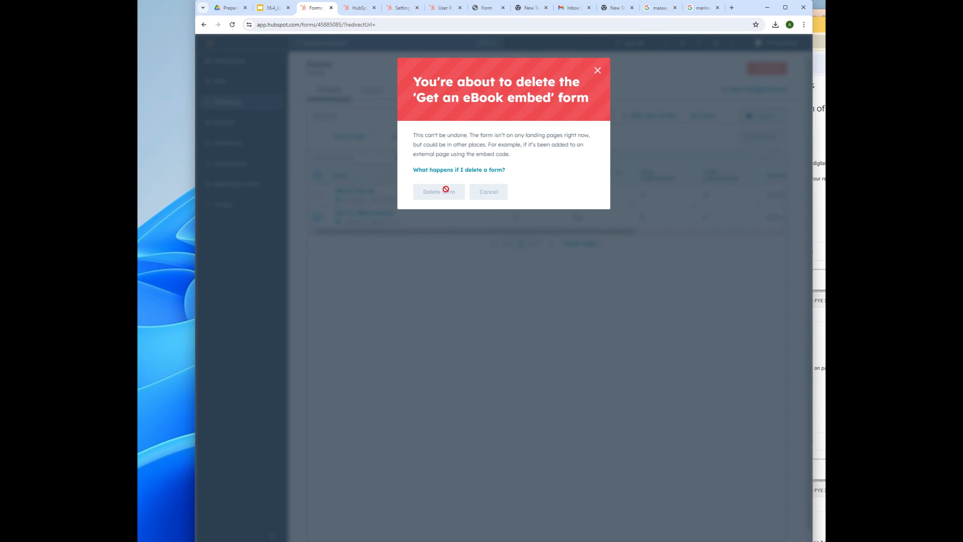